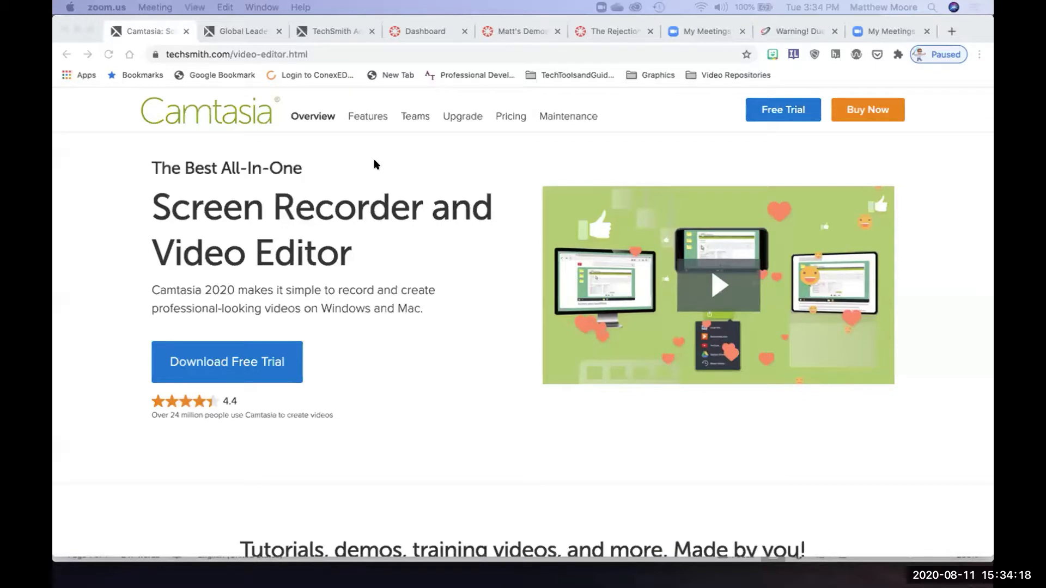
View the TechSmith home page and the TechSmith Academy course page
left_click(248, 32)
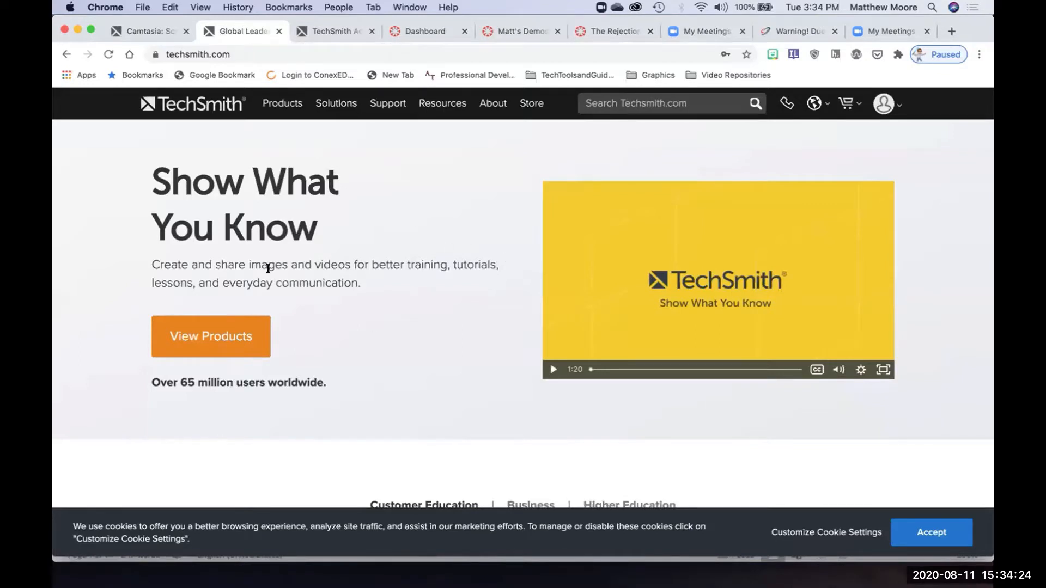
left_click(342, 28)
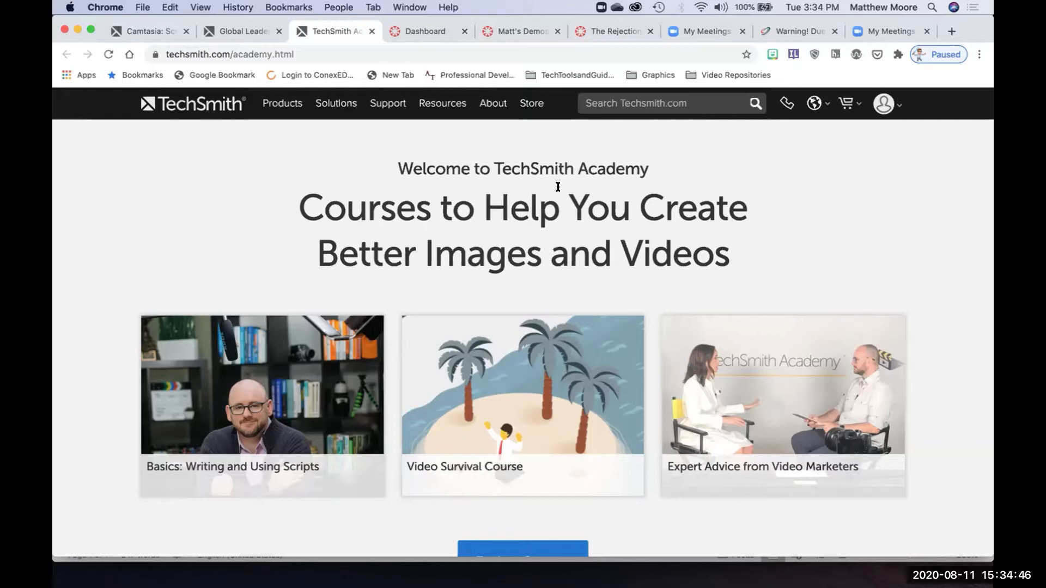
Go to the MyVCCCD portal and dismiss its warning to return to the My Courses page
mouse_move(285, 412)
left_click(803, 30)
left_click(421, 112)
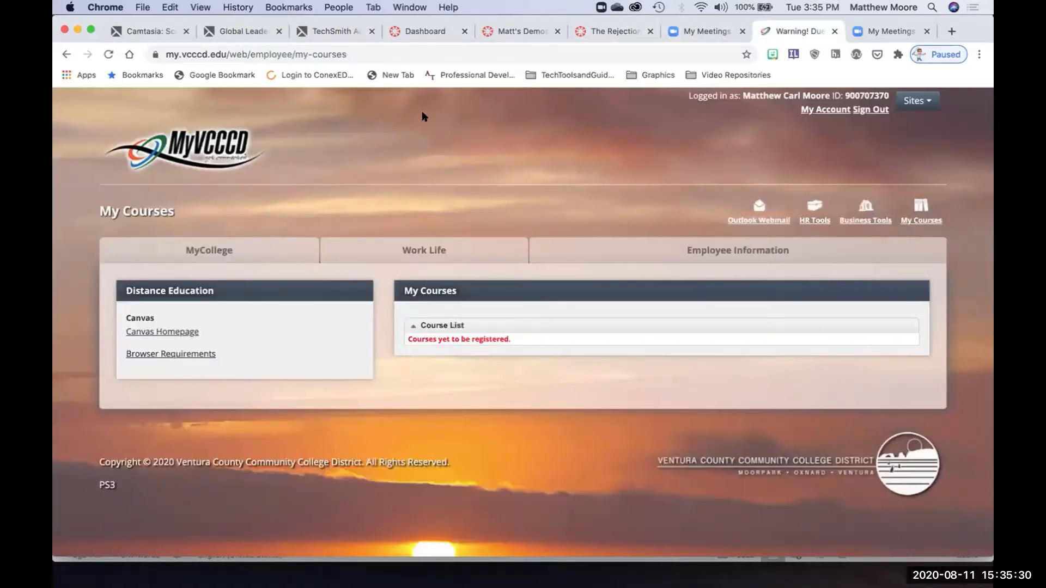
Look through the open TechSmith pages, Canvas dashboard, demo course and Rejection of Foreign Science assignment, ending on TechSmith Academy
left_click(240, 32)
left_click(319, 33)
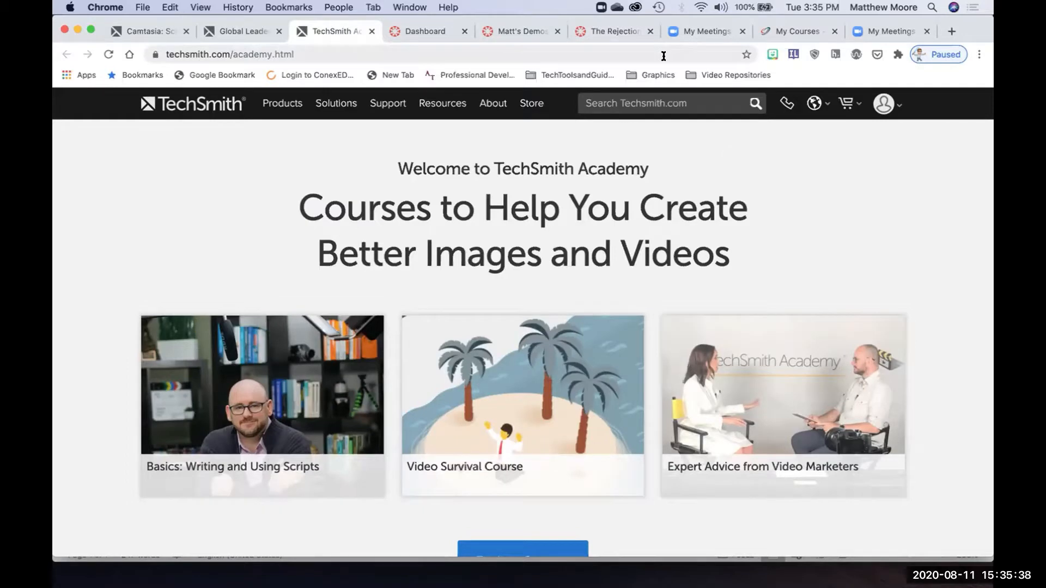
left_click(425, 32)
left_click(539, 31)
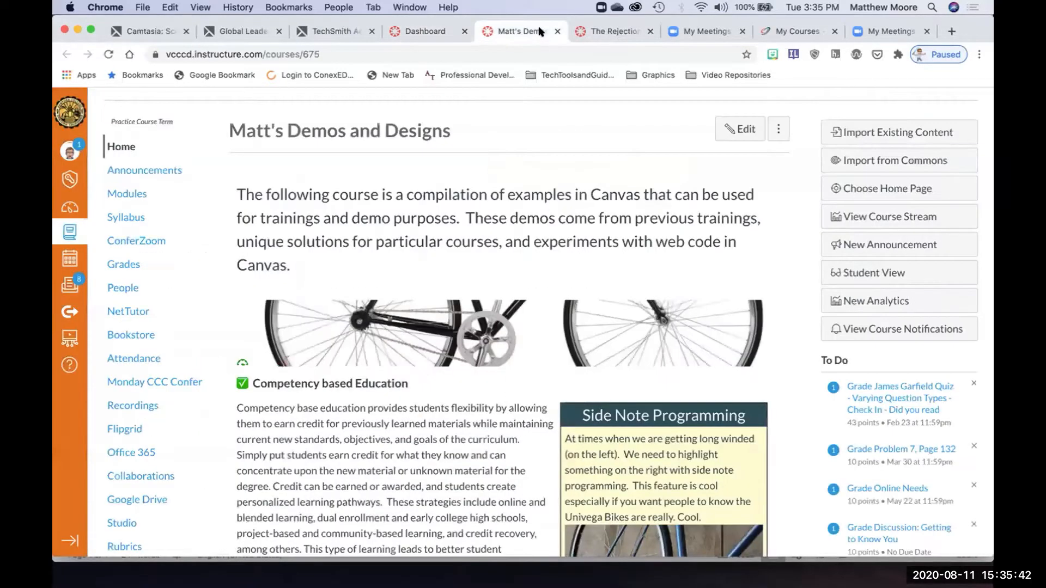
left_click(598, 31)
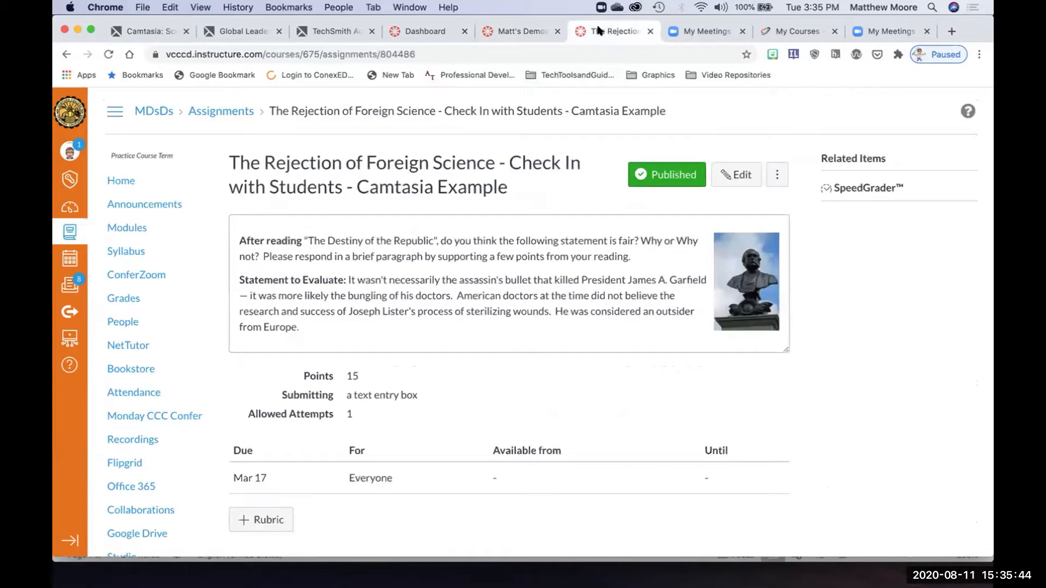
left_click(498, 31)
left_click(425, 31)
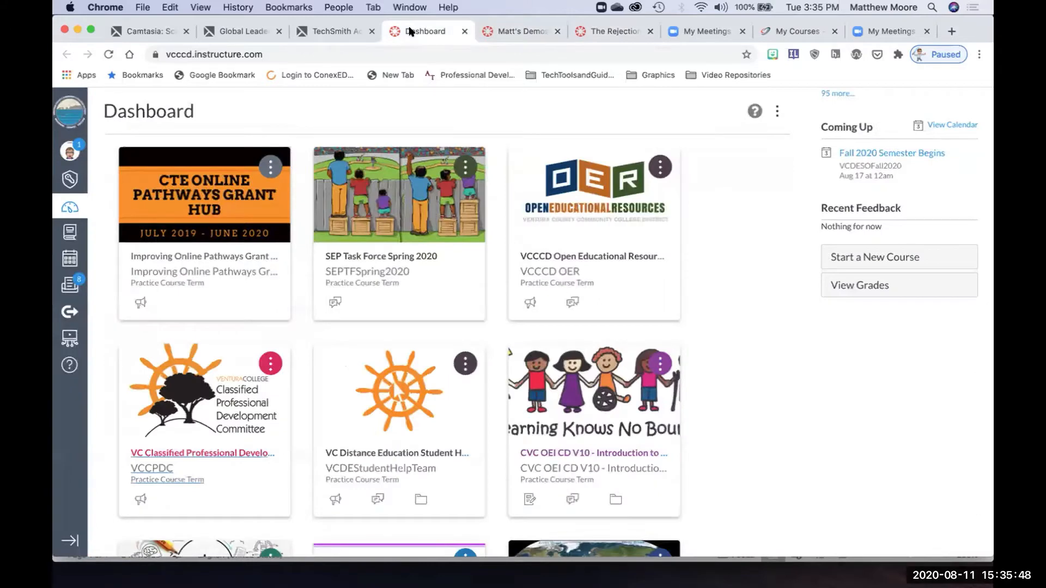
left_click(333, 31)
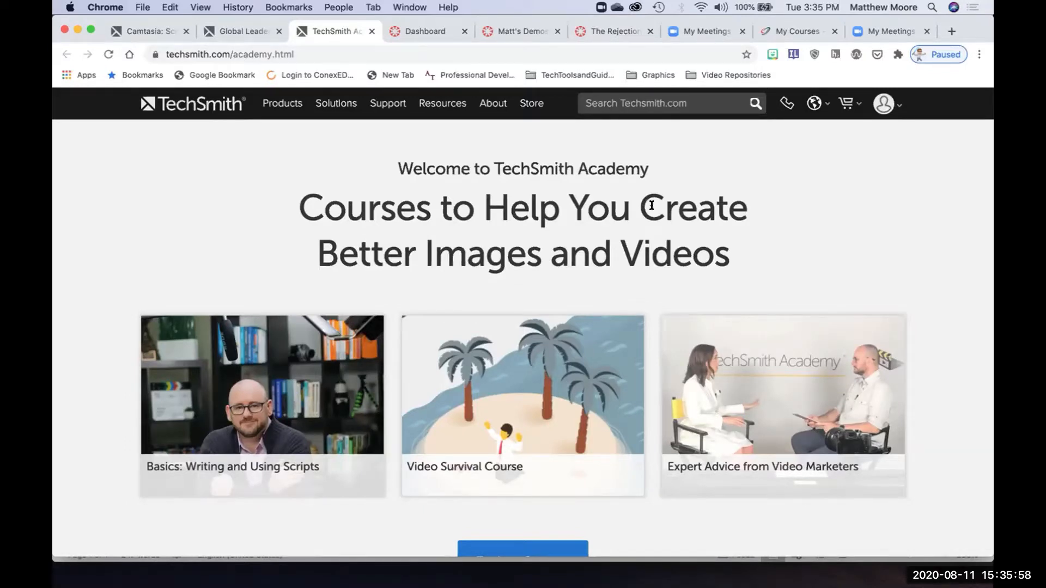
Minimise the browser and show the ScriptCheckInActivity document full screen in Word
left_click(78, 31)
scroll(544, 310, "down", 3)
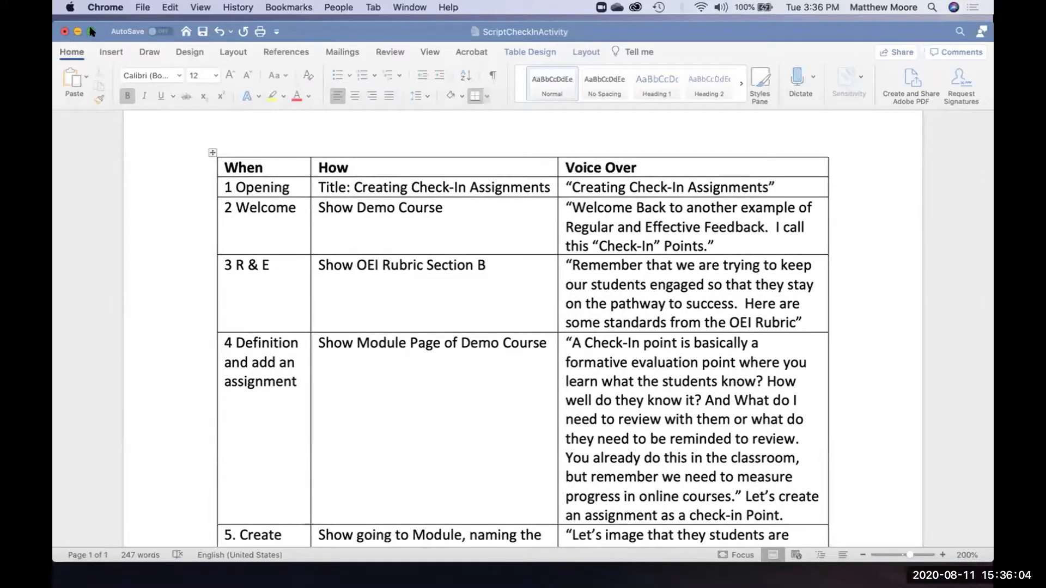
left_click(90, 32)
left_click(90, 32)
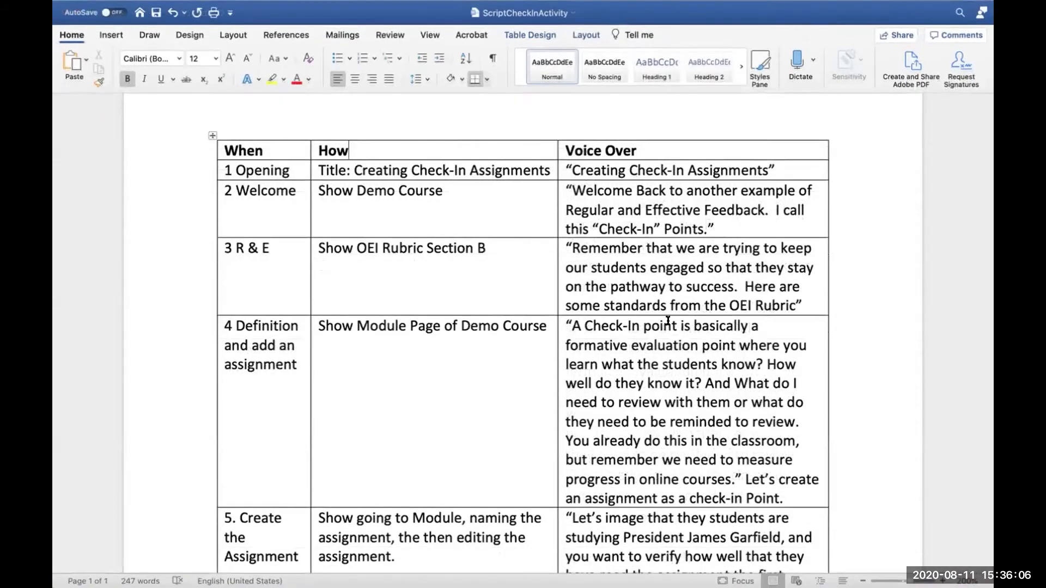
Extend the heading of the script table's How column to read "How ( what is on screen )"
scroll(668, 321, "down", 1)
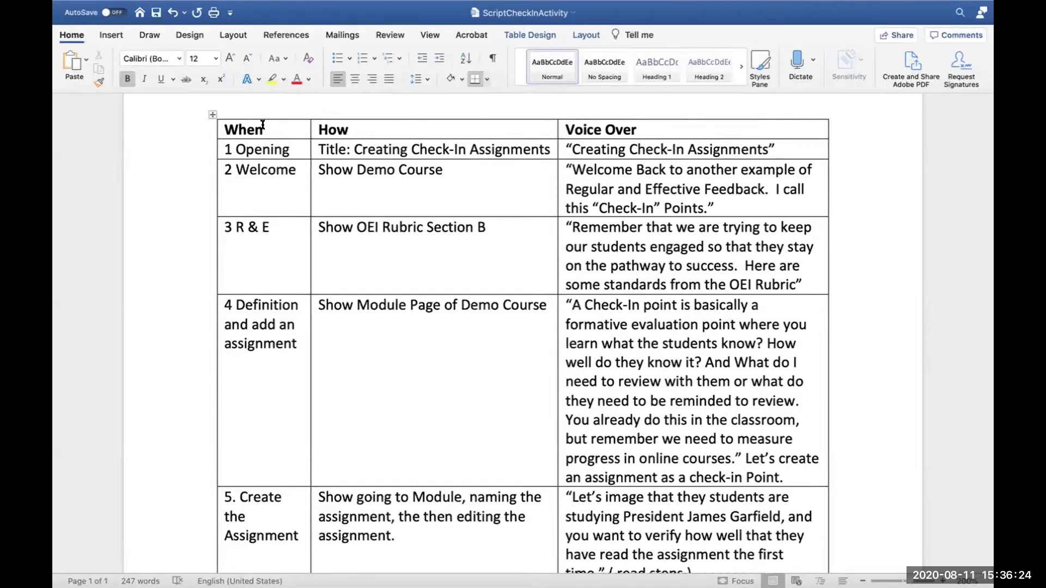
left_click(371, 126)
type("( what is on")
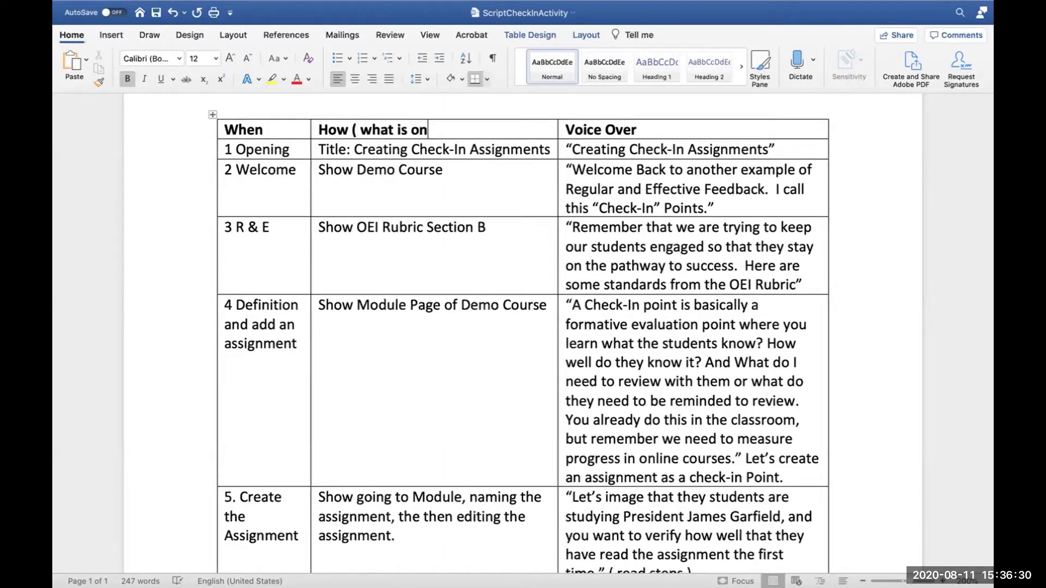
type(" screen )")
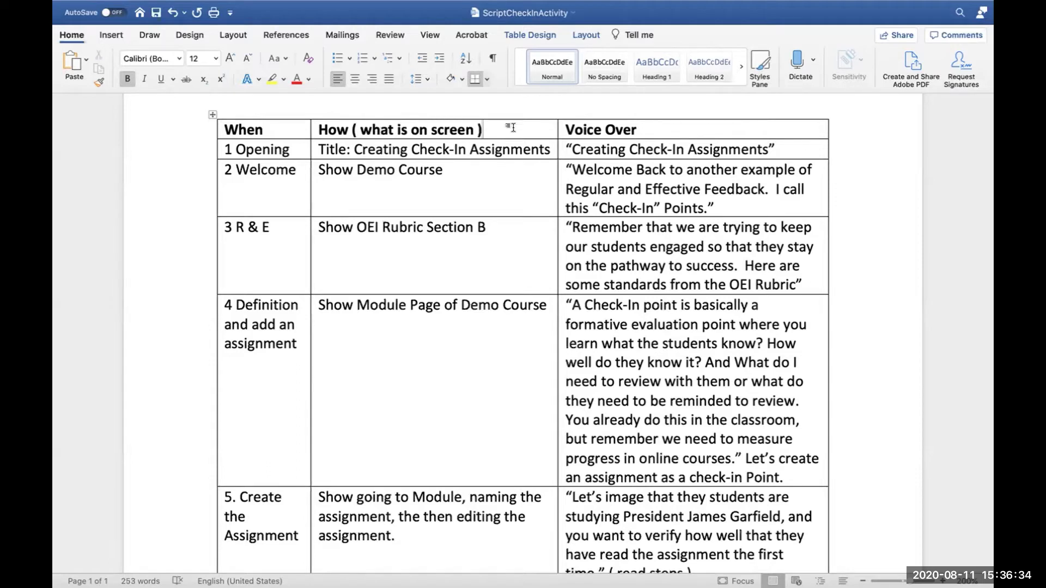
Review the script table's screen directions and voice-over text down to row 7, Jump to end
left_click(649, 129)
left_click(727, 207)
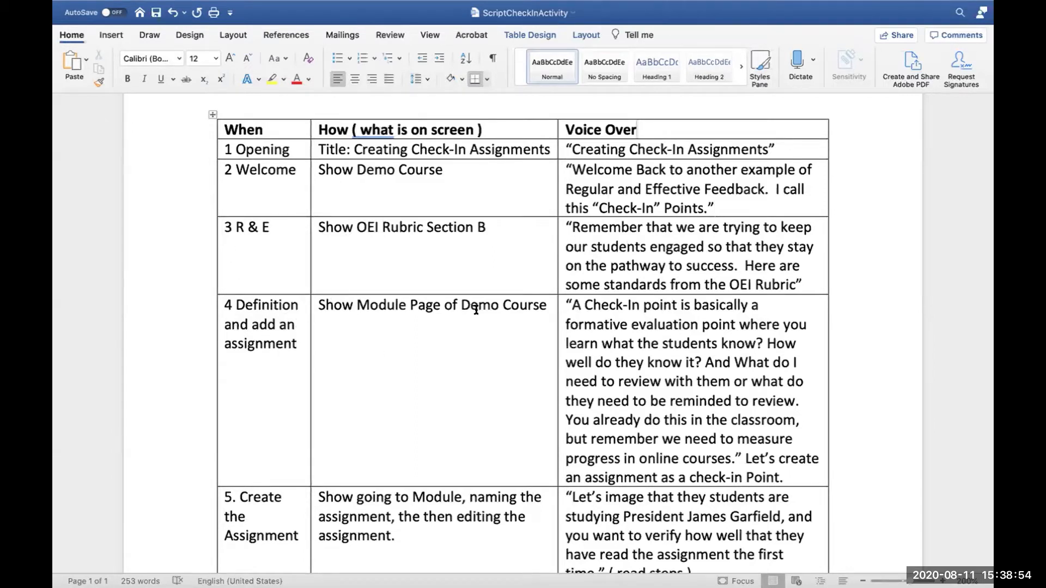
scroll(516, 376, "down", 4)
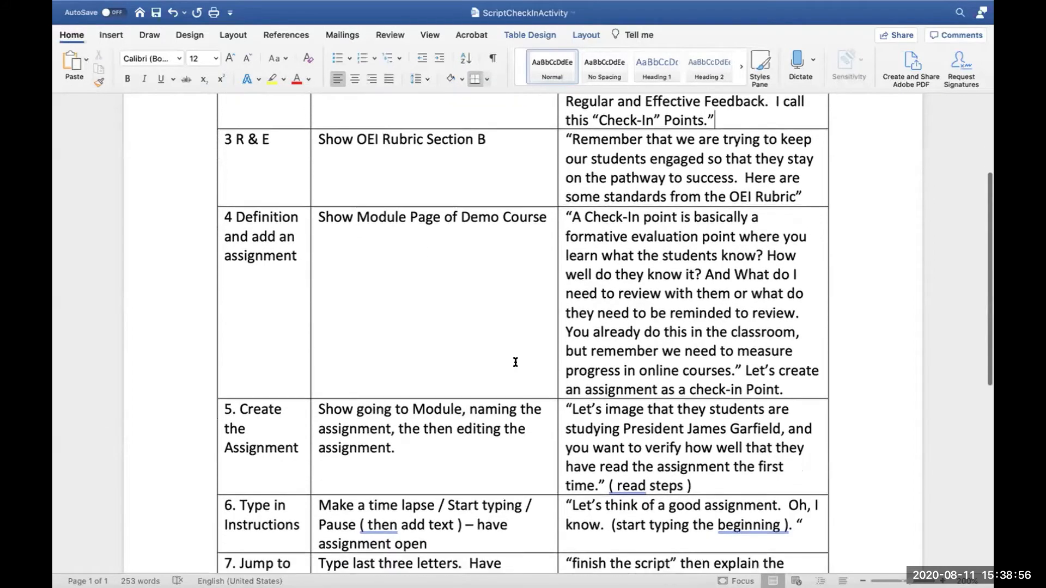
scroll(514, 342, "down", 2)
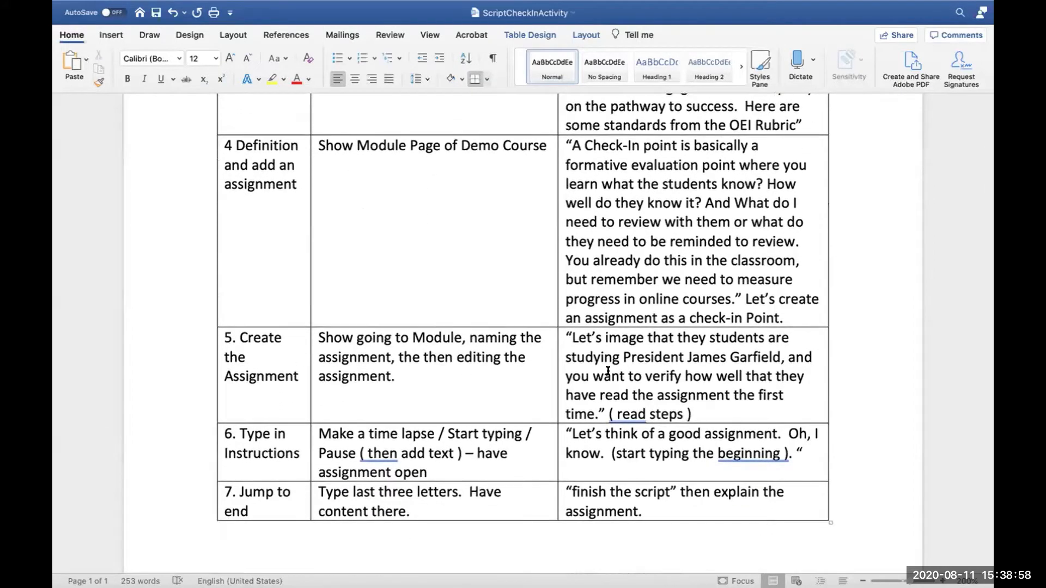
scroll(441, 445, "down", 3)
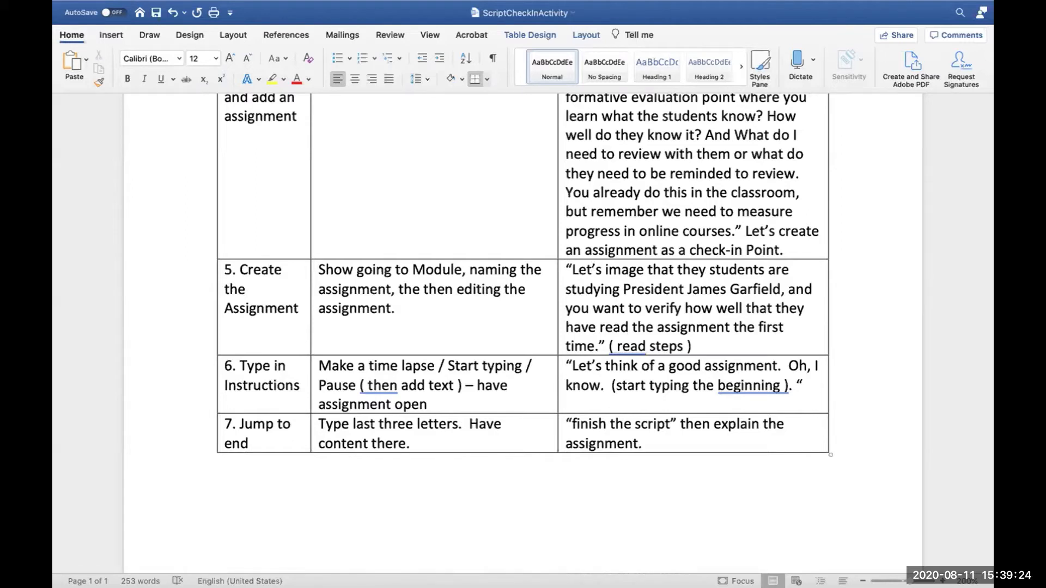
Take the script document out of full screen and minimise it
mouse_move(549, 8)
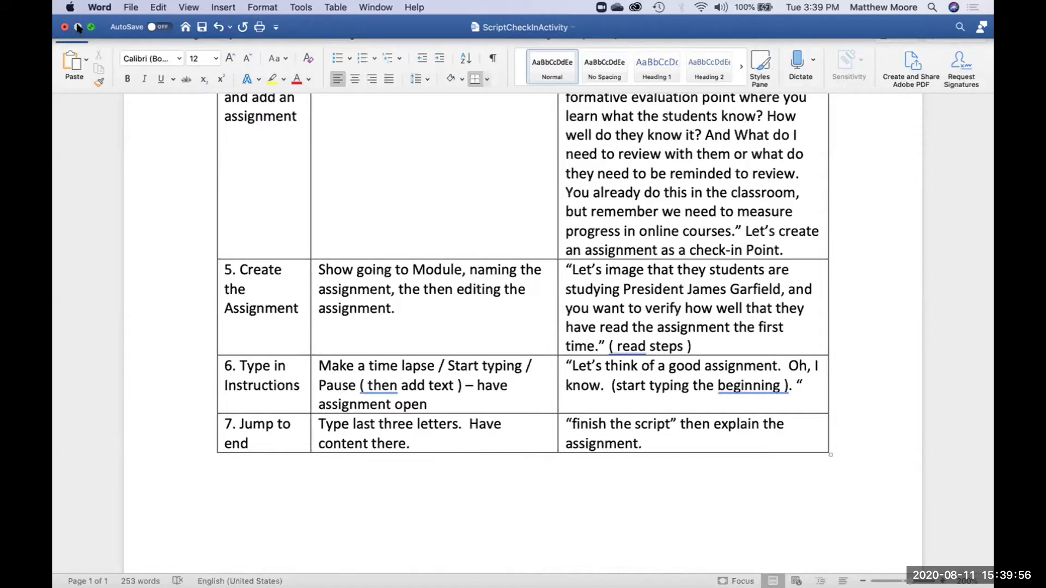
left_click(90, 28)
left_click(78, 33)
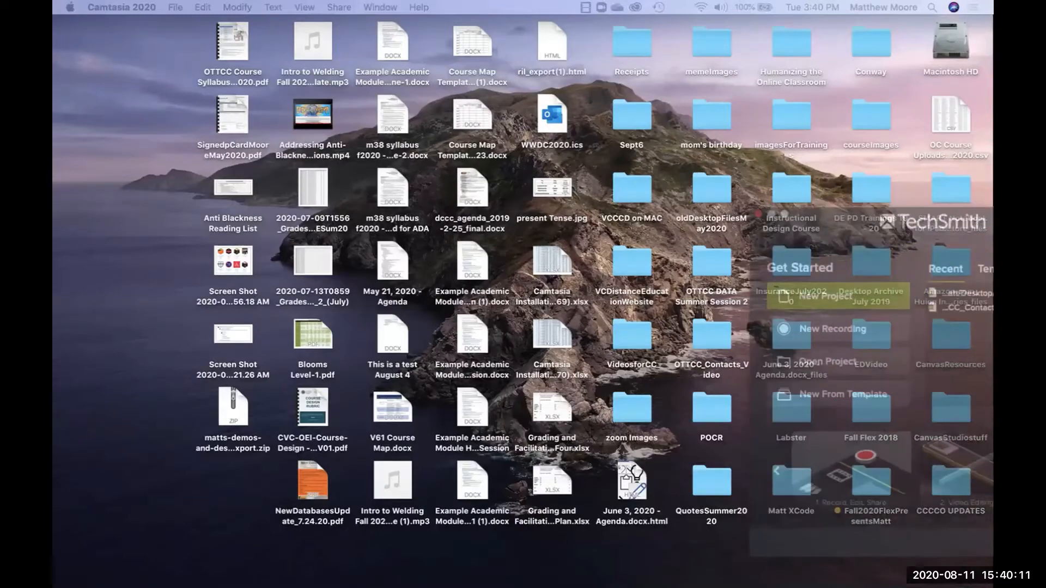
Open the CheckInActivity.cmproj project in Camtasia and expand its window to full screen
left_click_drag(833, 153, 619, 90)
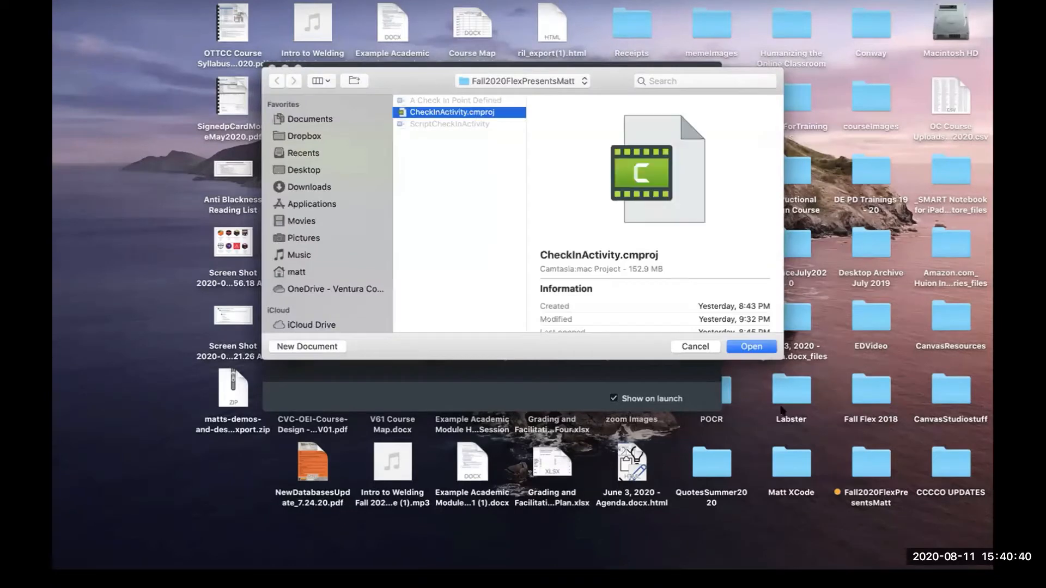
left_click(751, 347)
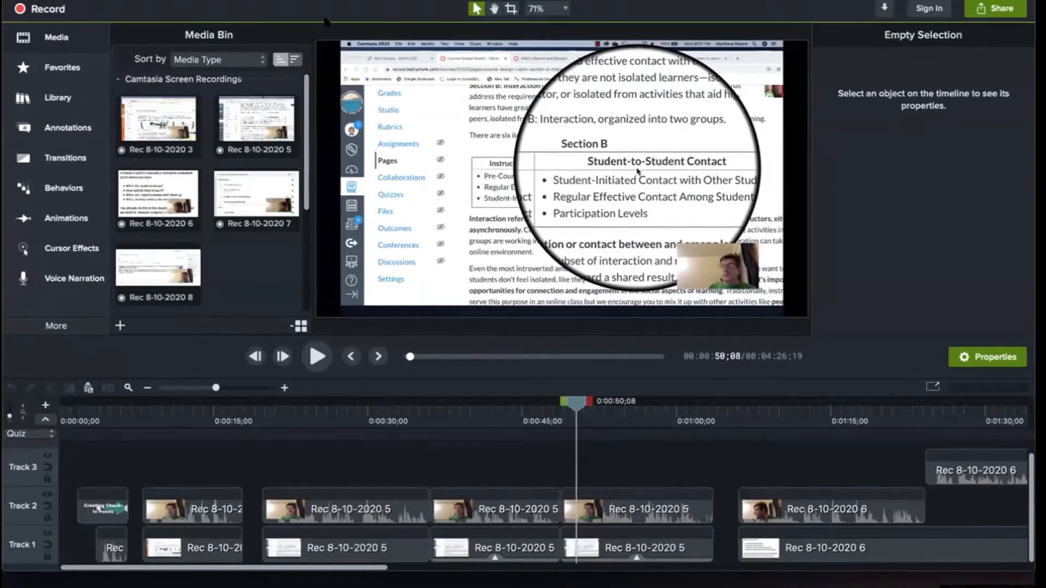
left_click(40, 1)
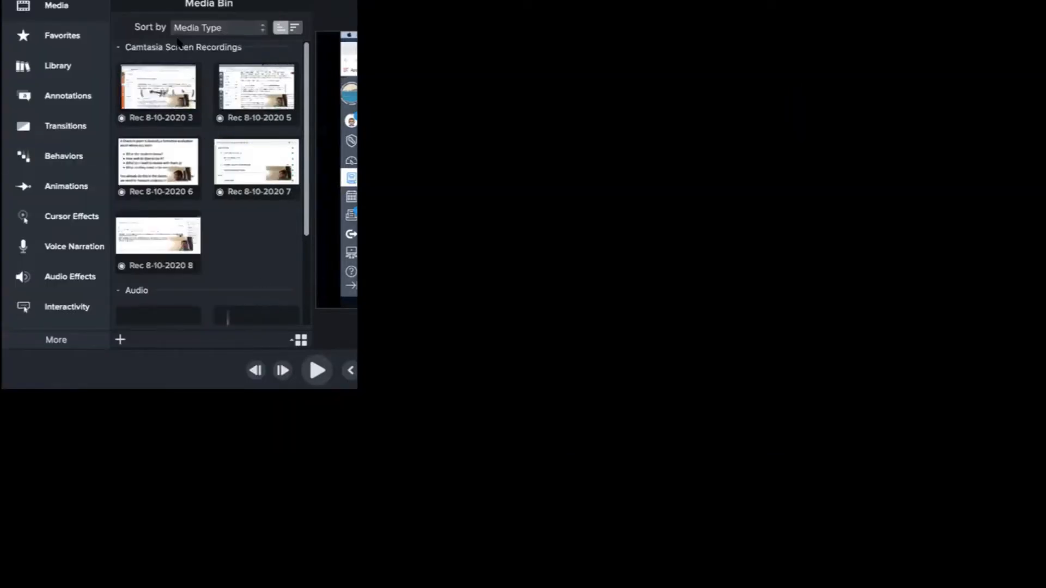
Scrub the playhead back through the recorded clips to about 0:00:01;01 on the timeline
left_click(164, 91)
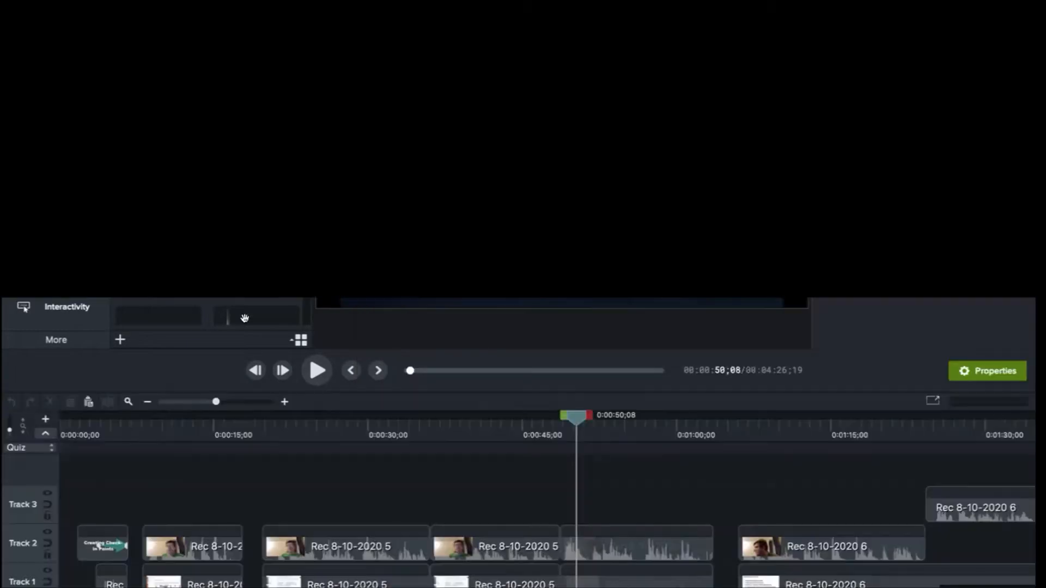
left_click_drag(279, 524, 210, 570)
left_click_drag(572, 421, 411, 455)
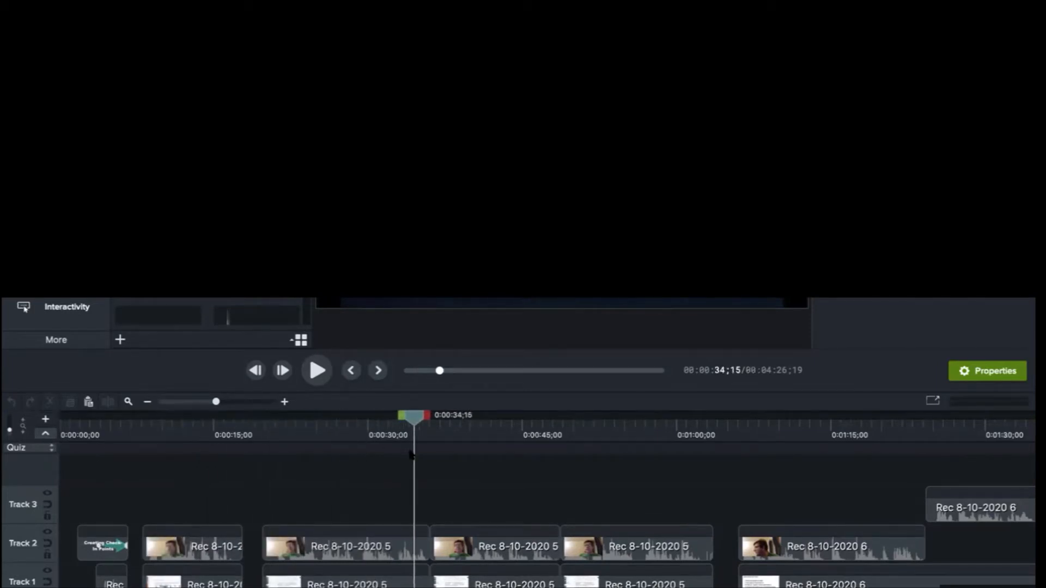
left_click_drag(412, 426, 227, 410)
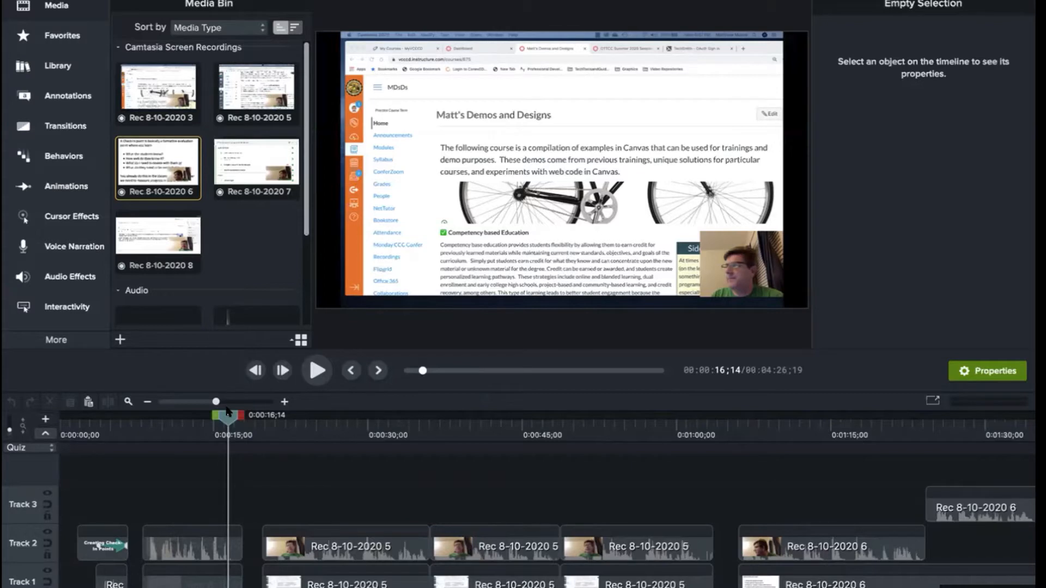
left_click_drag(226, 421, 69, 430)
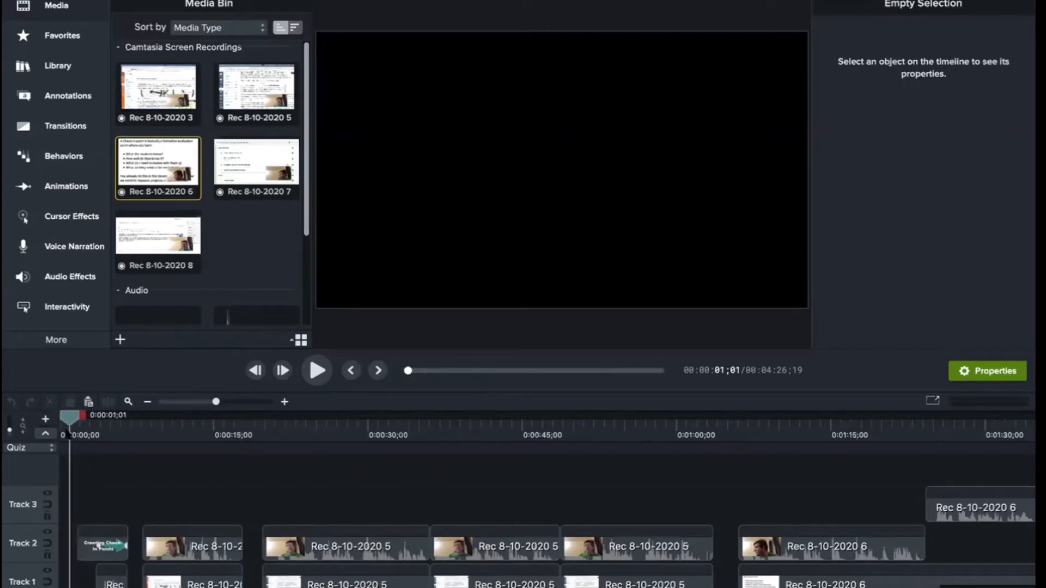
Inspect the opening "Creating Check-In Points" title callout on Track 2 and the audio clip beneath it on Track 1
left_click(86, 542)
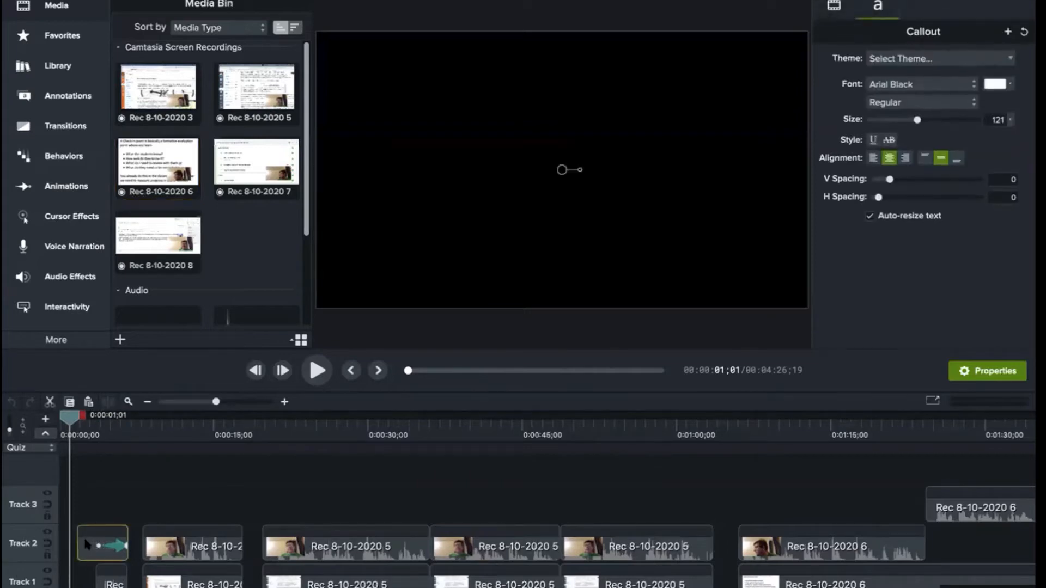
left_click(104, 579)
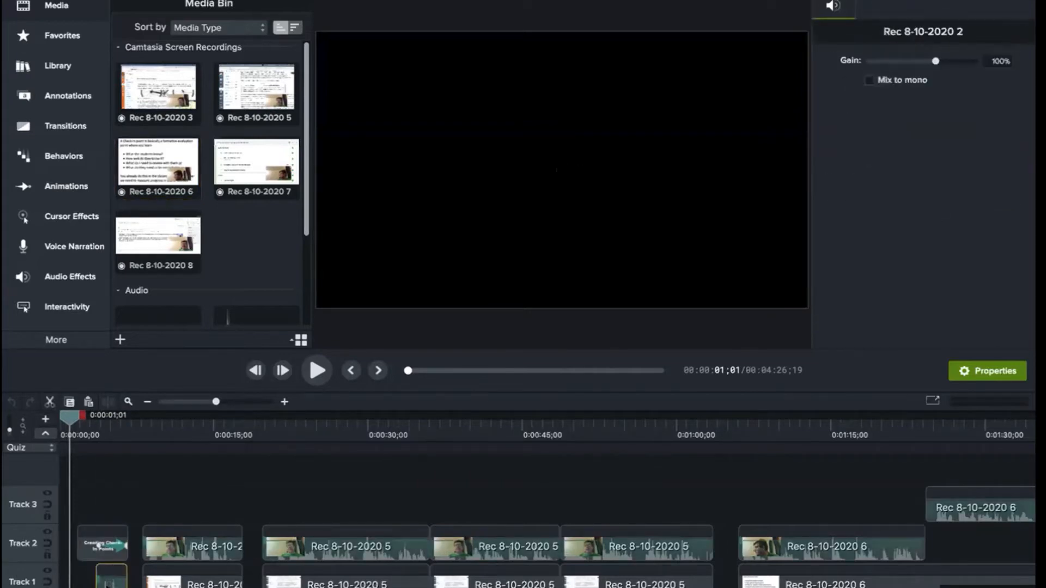
left_click(99, 546)
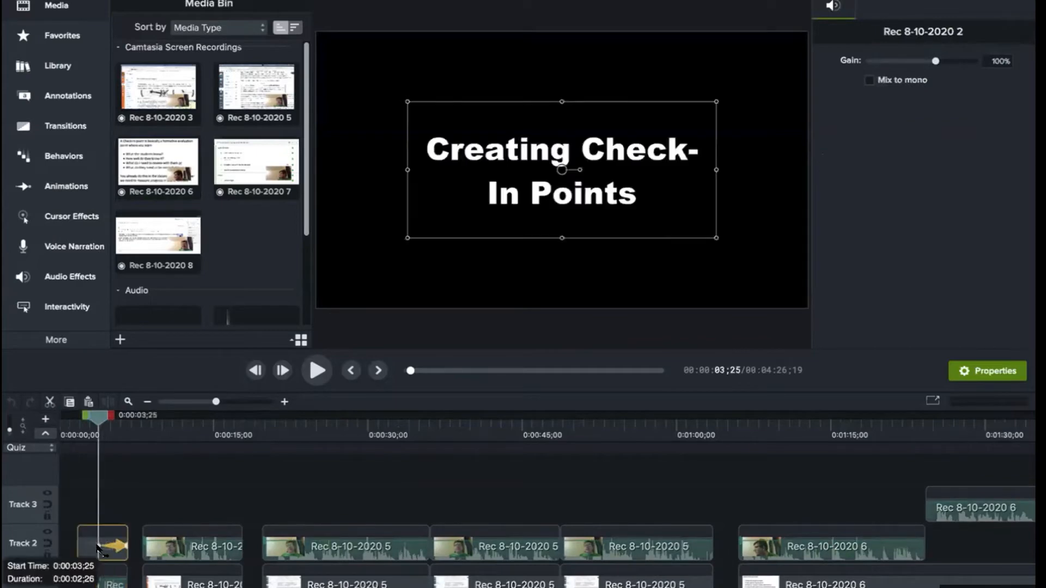
left_click(106, 571)
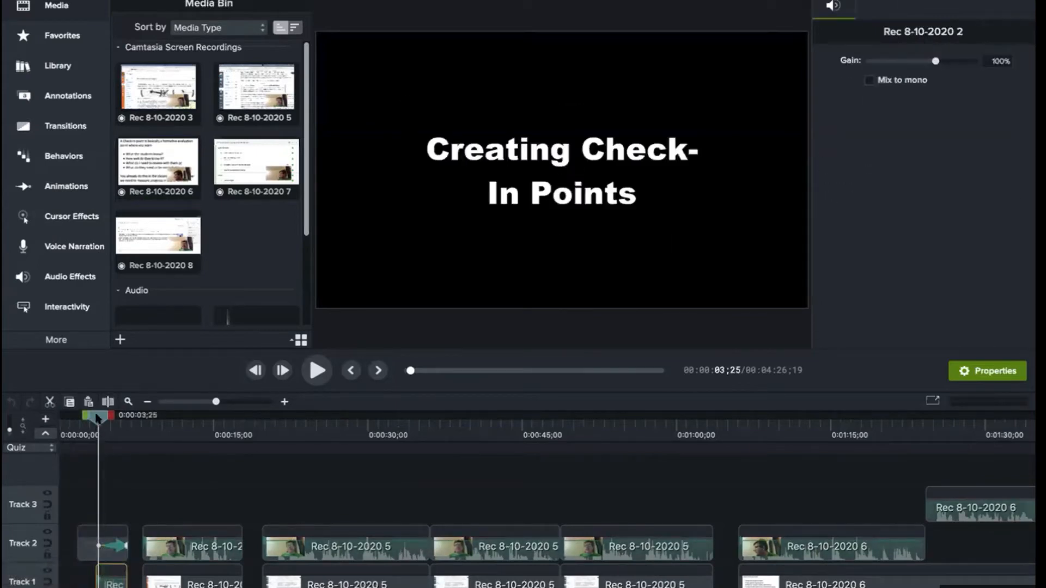
Play the title opening from the timeline start, then replay it through the first screen recording and pause in the gap after it
left_click_drag(97, 418, 46, 420)
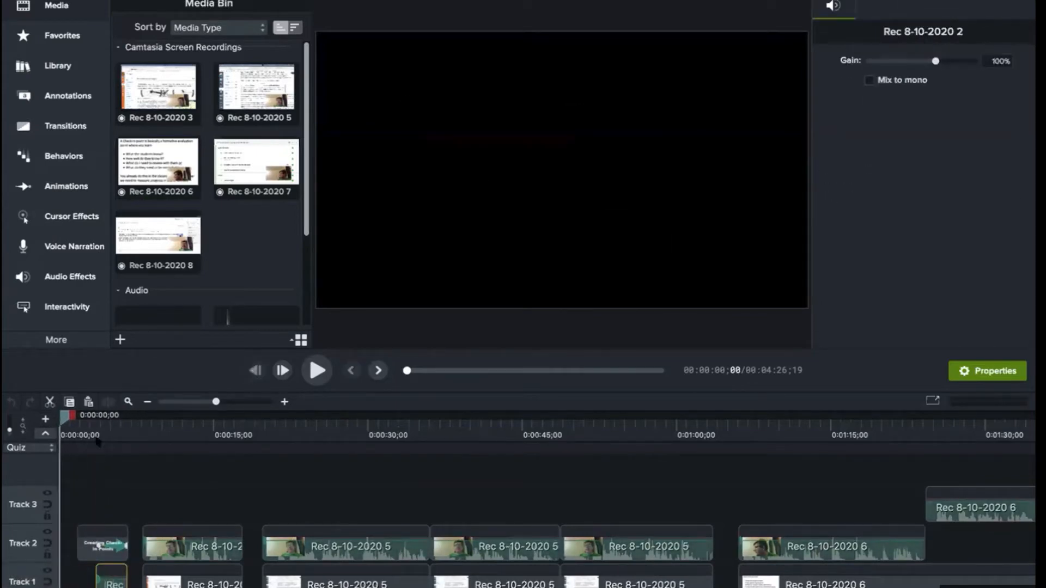
left_click(98, 490)
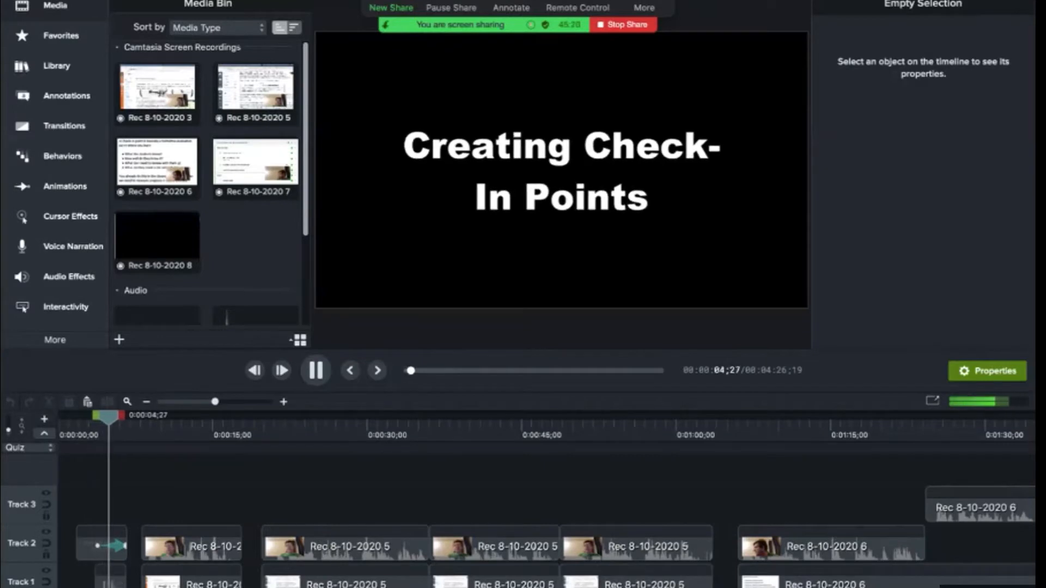
key("space")
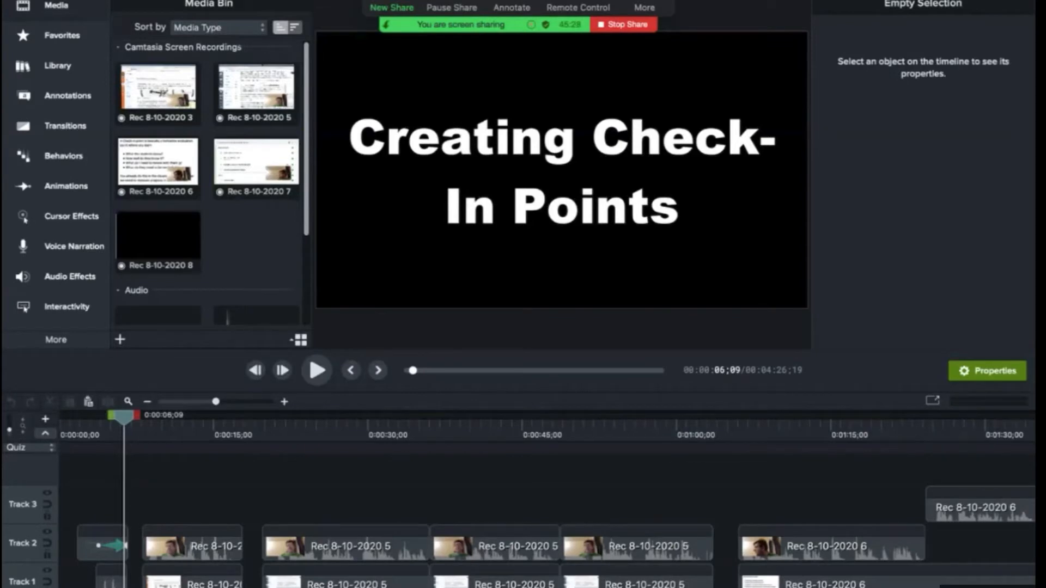
left_click_drag(124, 418, 66, 418)
key("space")
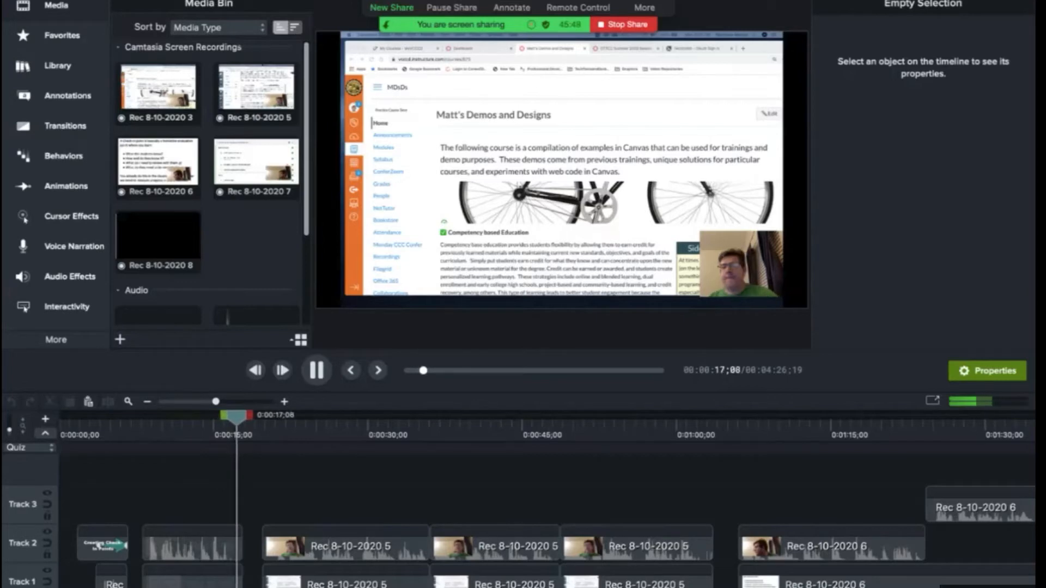
key("space")
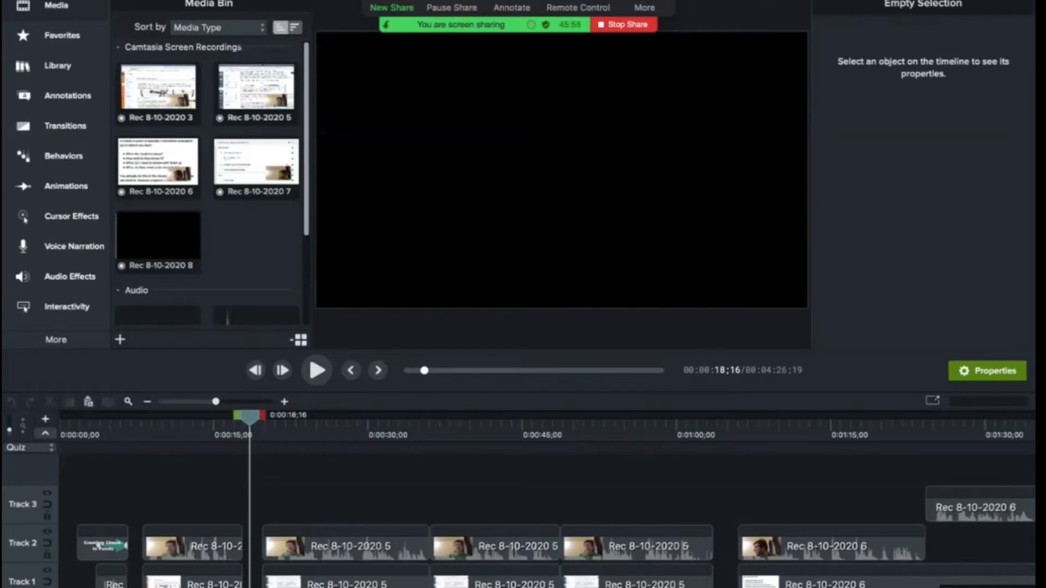
Play the project in stages from 0:00:18;16 to about 0:01:45;15, reviewing the magnified rubric section, the gaps and the Canvas activity examples
key("space")
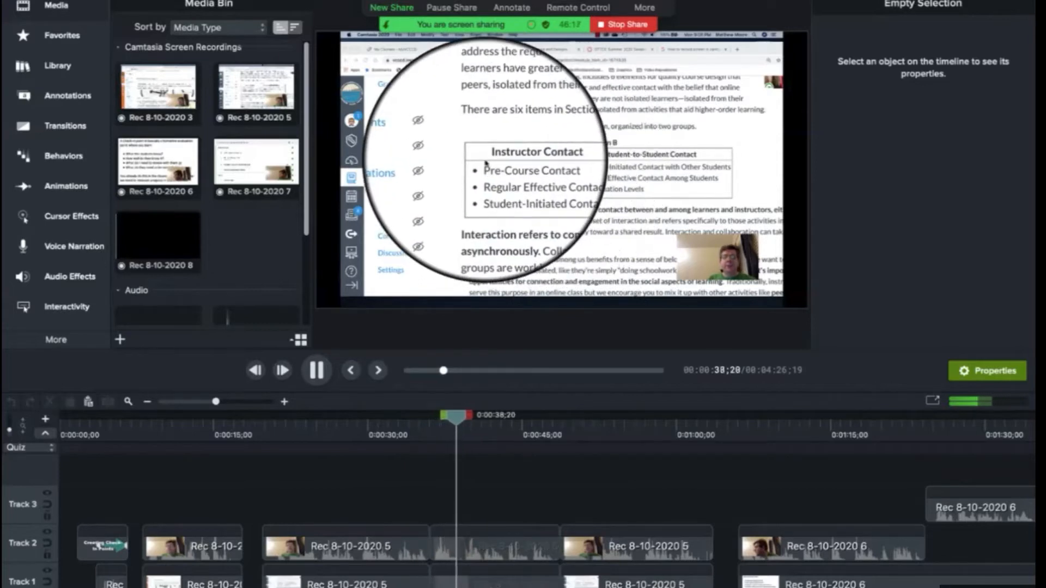
key("space")
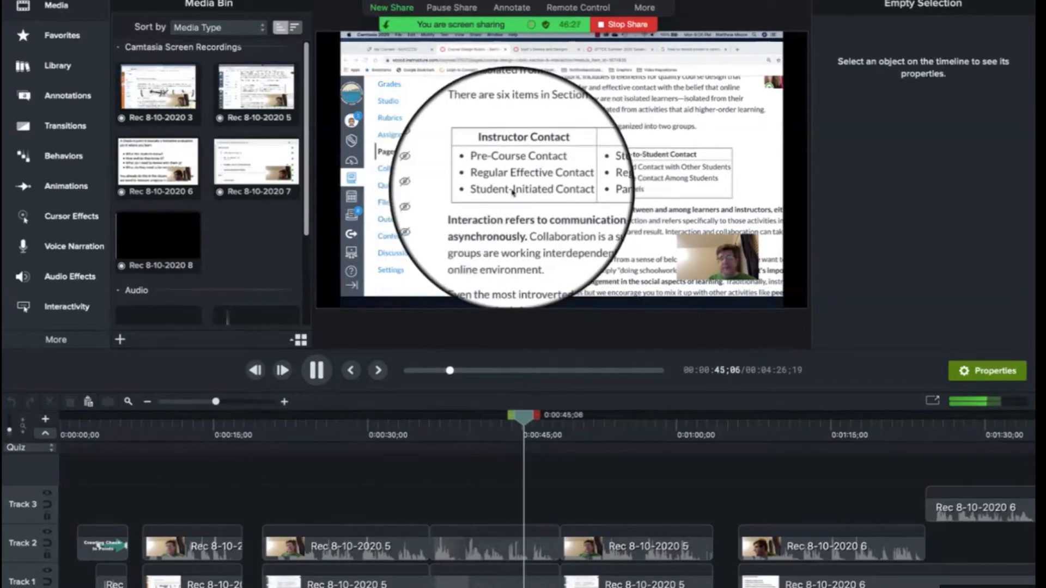
key("space")
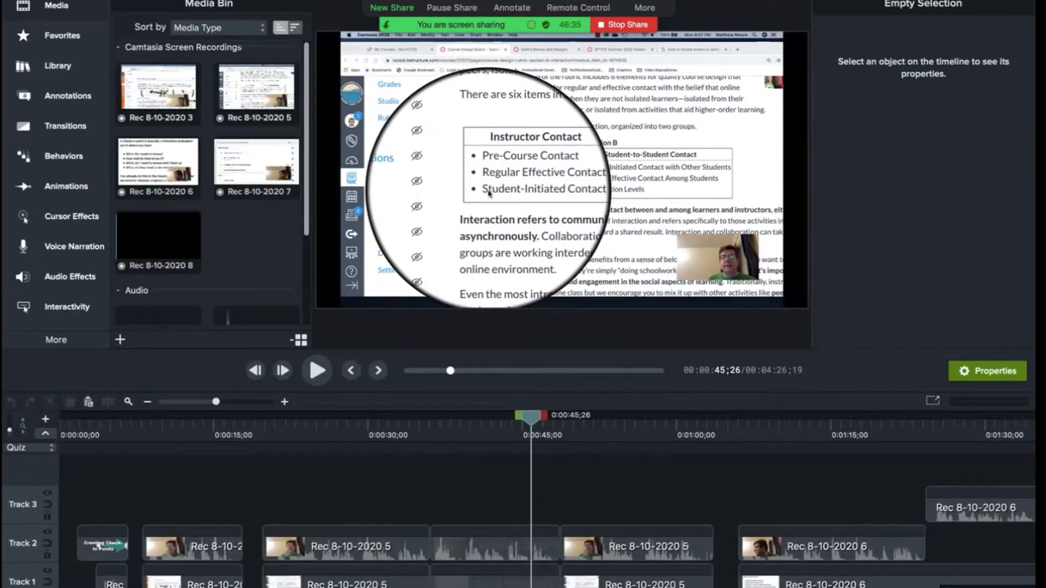
key("space")
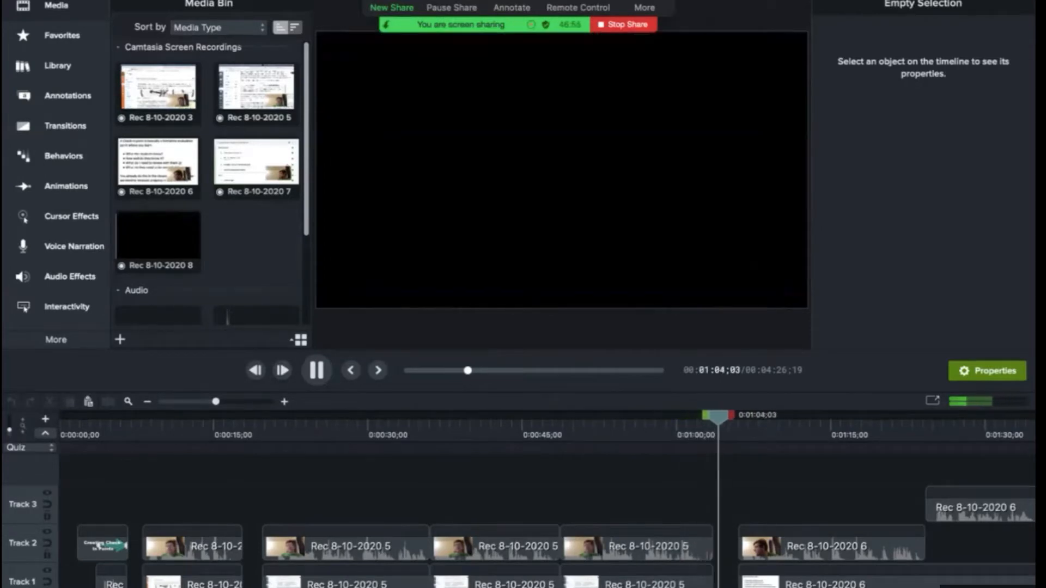
key("space")
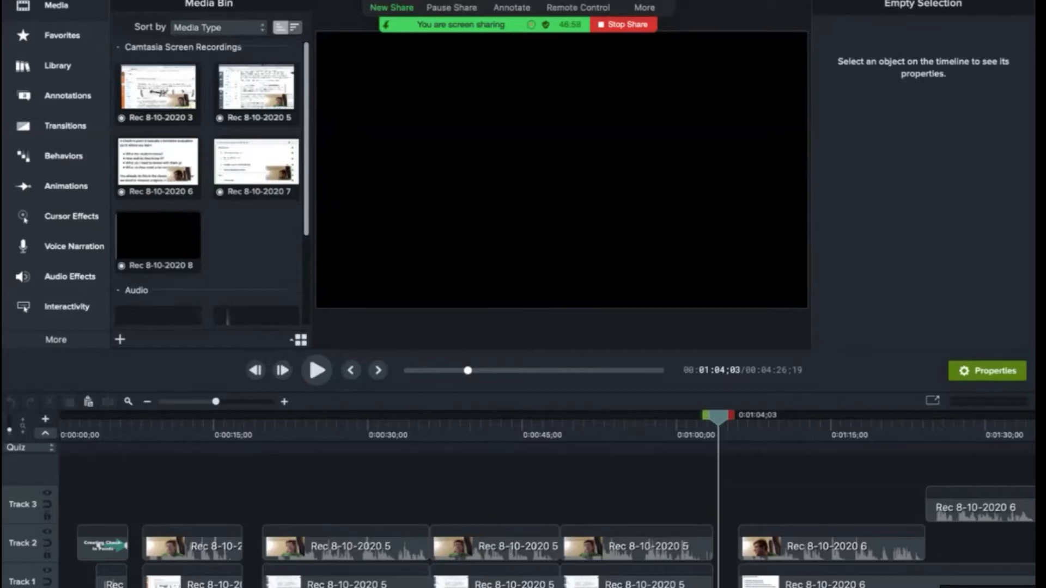
key("space")
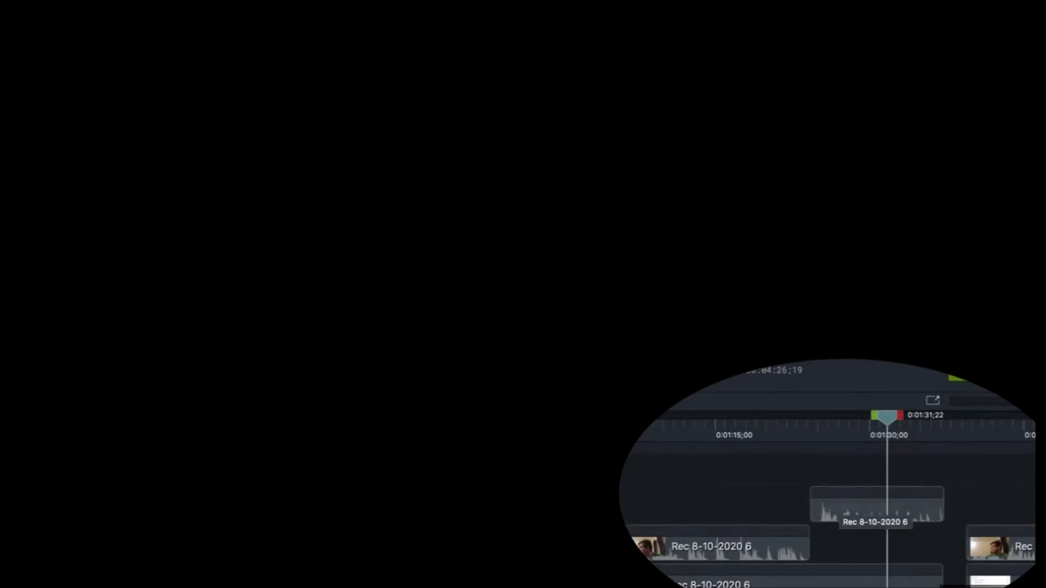
key("space")
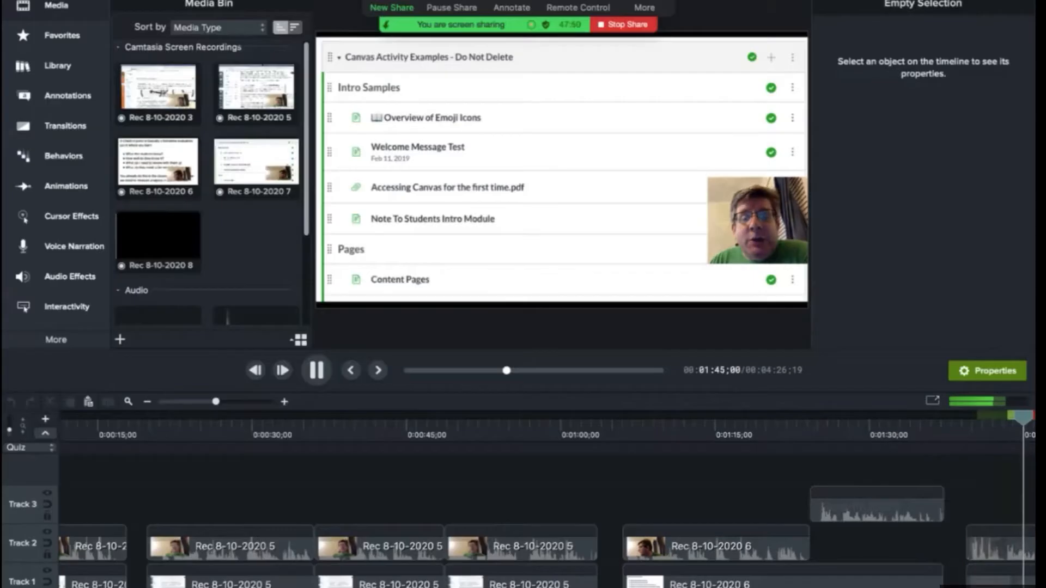
key("space")
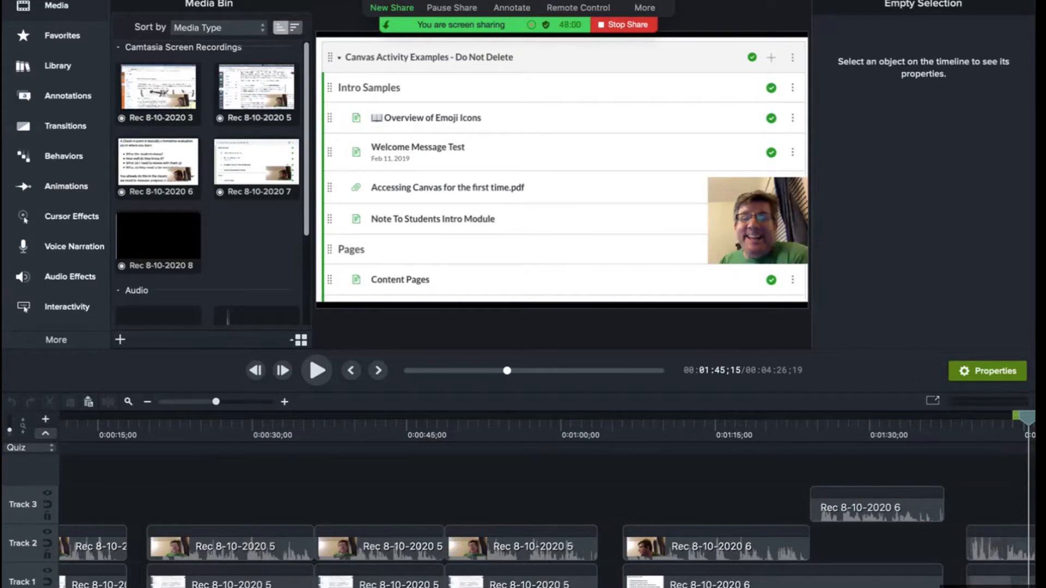
Enlarge the first screen recording (Rec 8-10-2020 3) on Track 1 to 66.7% so its 1920 width spans the canvas
left_click_drag(1028, 418, 62, 418)
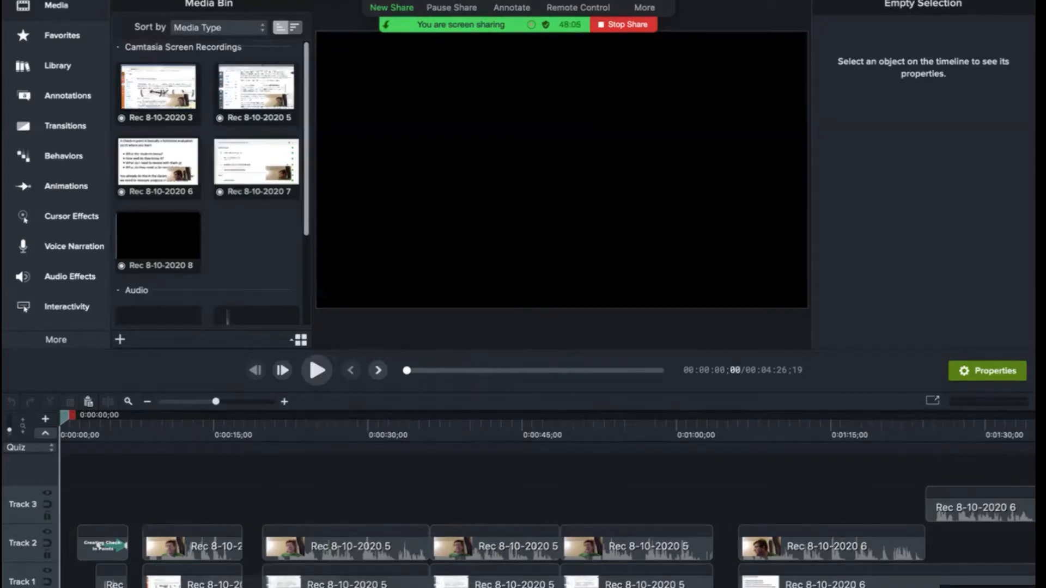
mouse_move(271, 582)
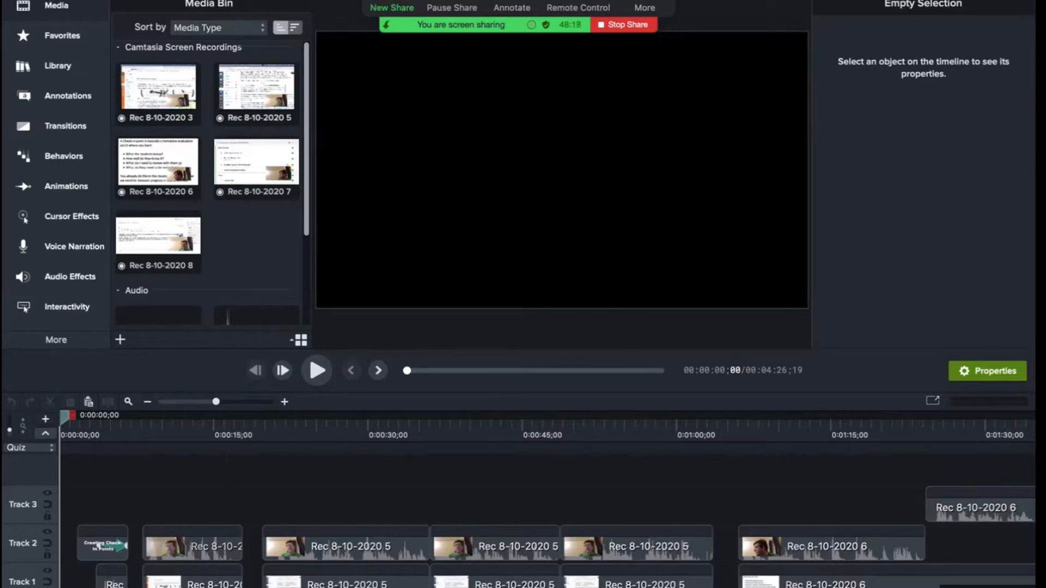
left_click(193, 545)
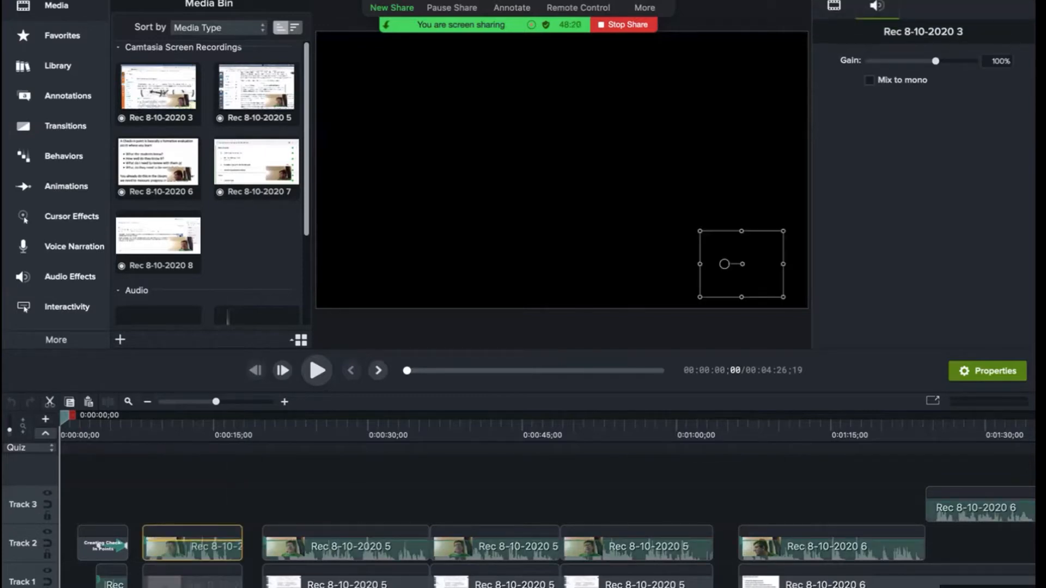
left_click_drag(62, 417, 189, 418)
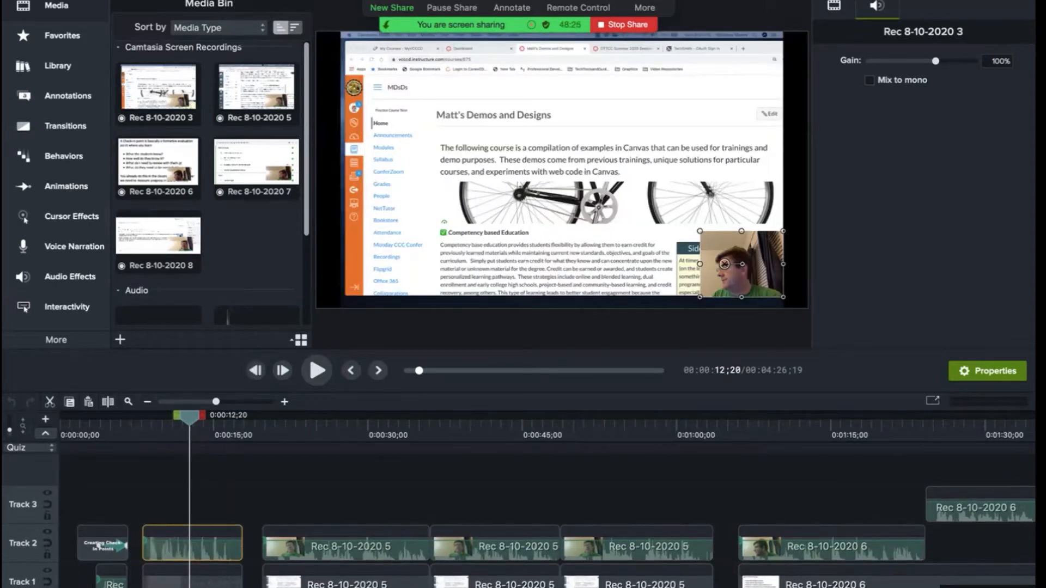
left_click(213, 579)
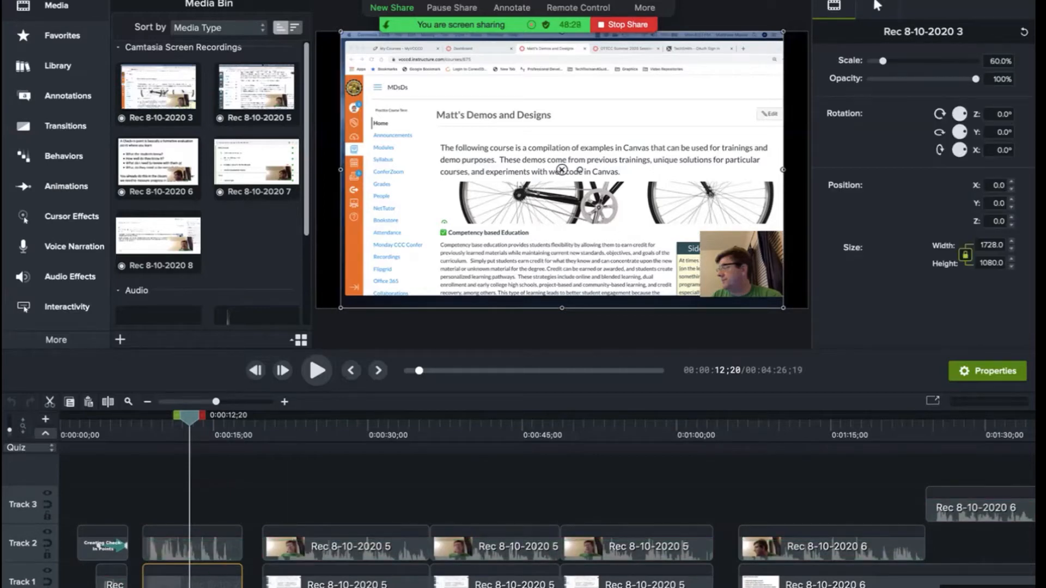
left_click_drag(341, 308, 316, 323)
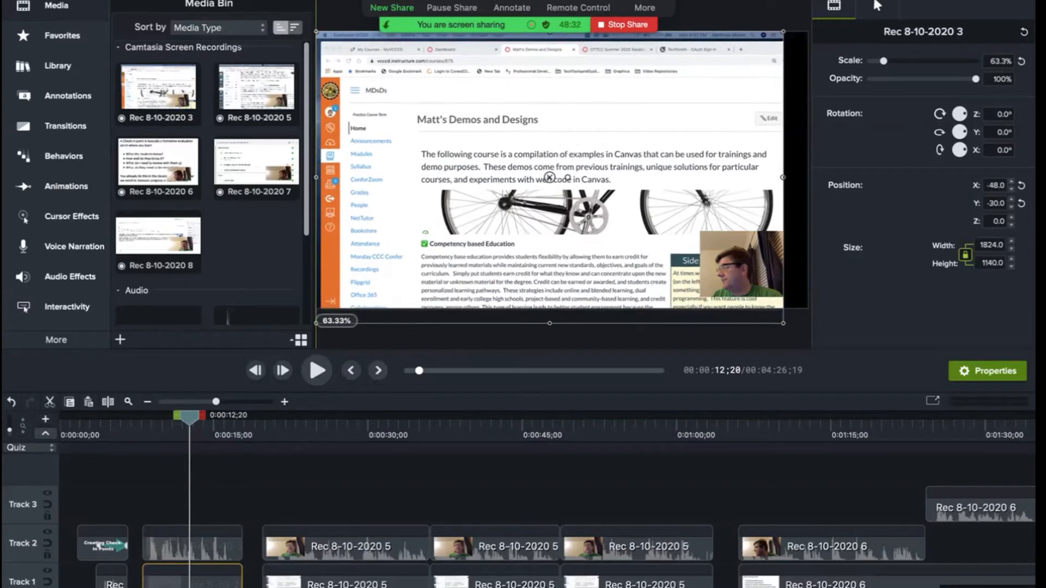
left_click_drag(783, 323, 807, 338)
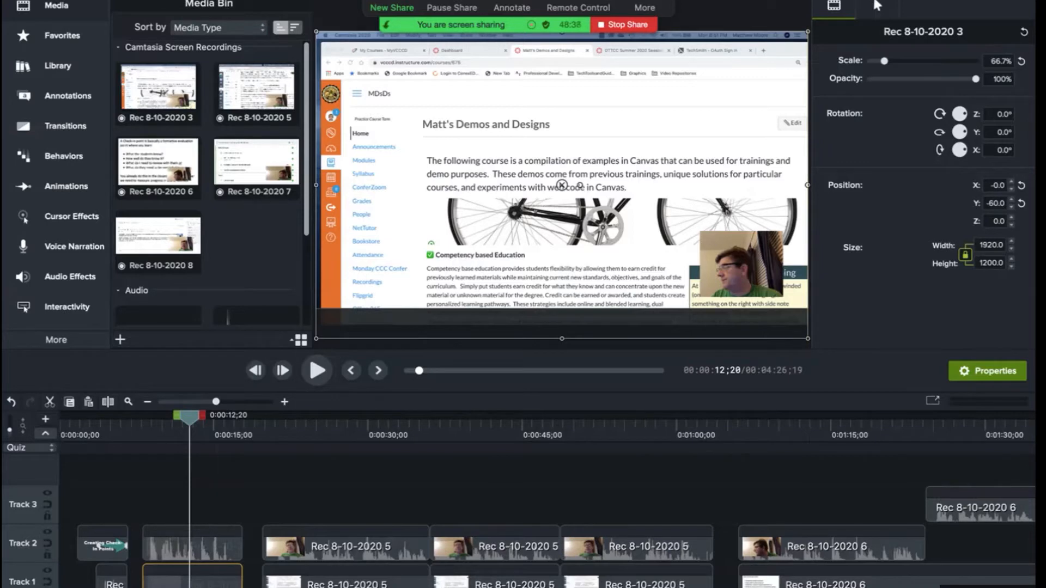
Fit the first recording's webcam video on Track 2 into the canvas's lower-right corner and enlarge it from its upper-left corner
left_click(217, 533)
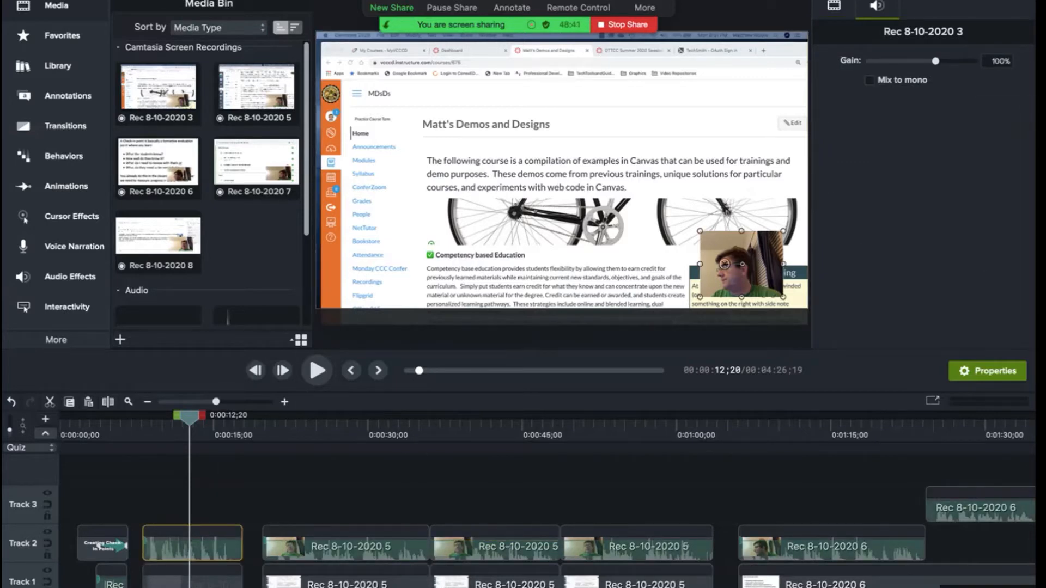
left_click_drag(724, 264, 750, 275)
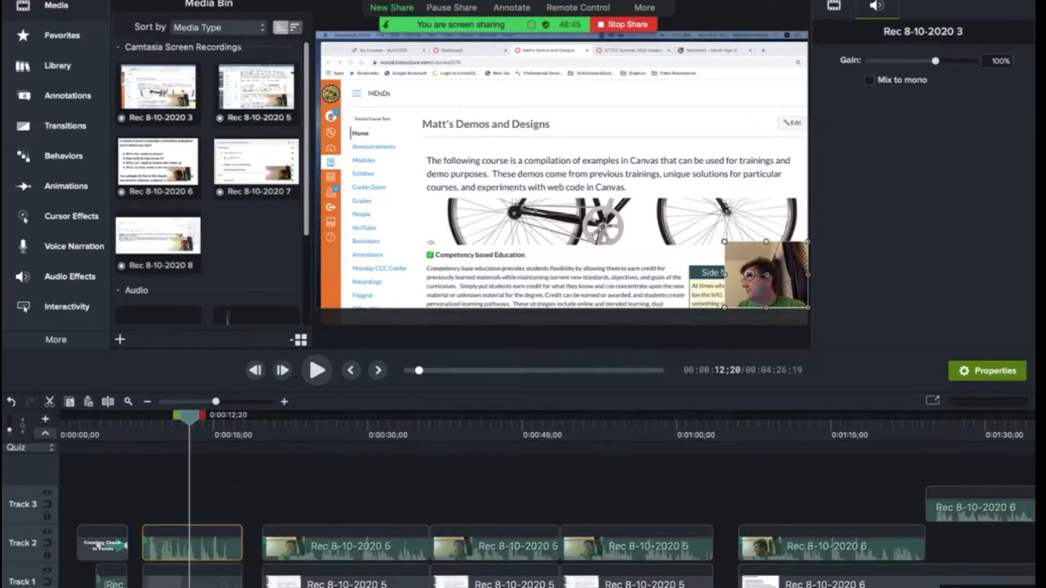
left_click_drag(724, 241, 689, 214)
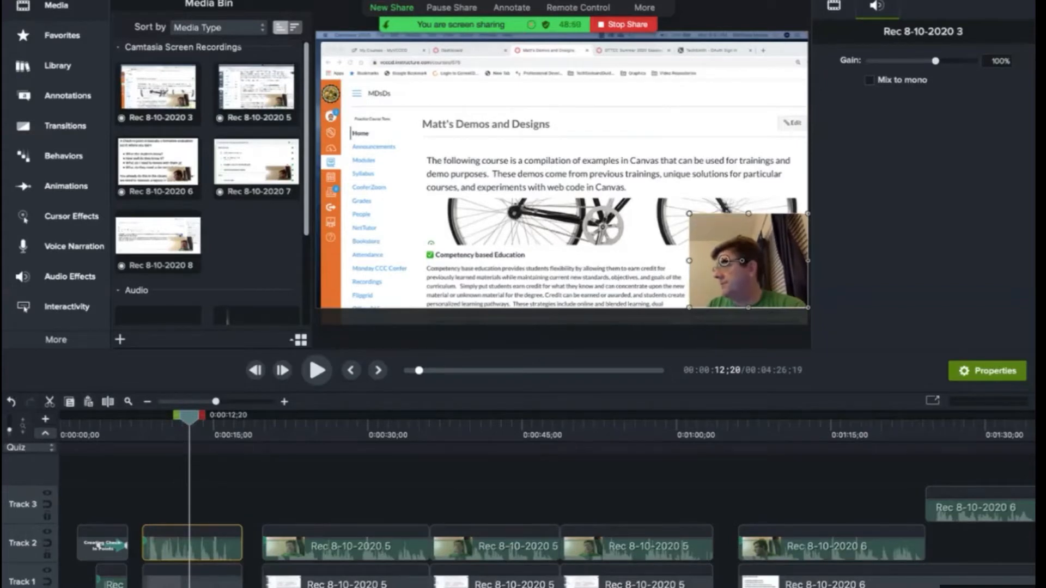
left_click(579, 185)
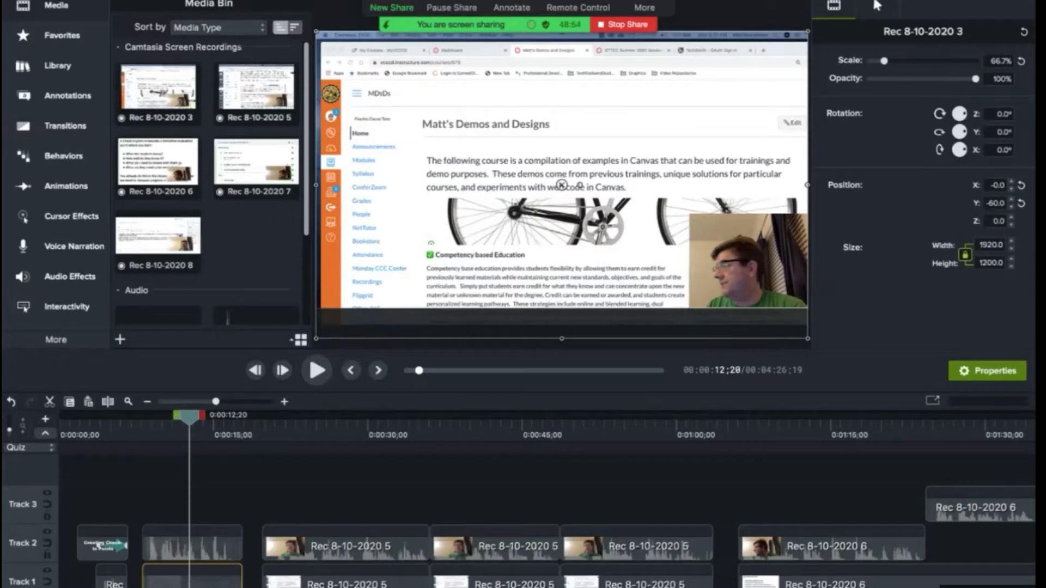
Add two quiz placeholders to the title callout on Track 2, at 0:00:05;10 and 0:00:03;05
left_click_drag(189, 416, 220, 417)
left_click(100, 531)
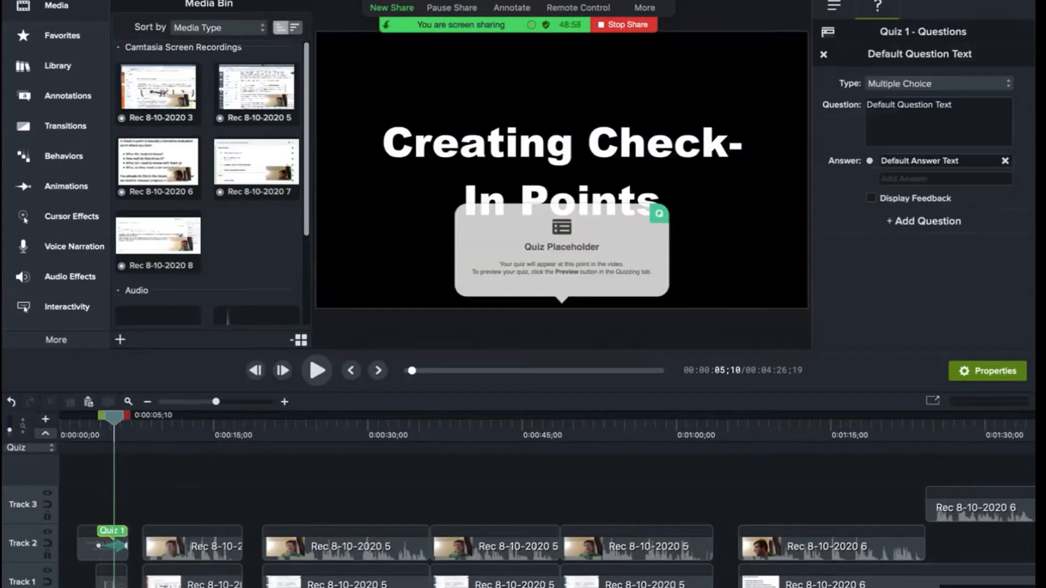
left_click(93, 540)
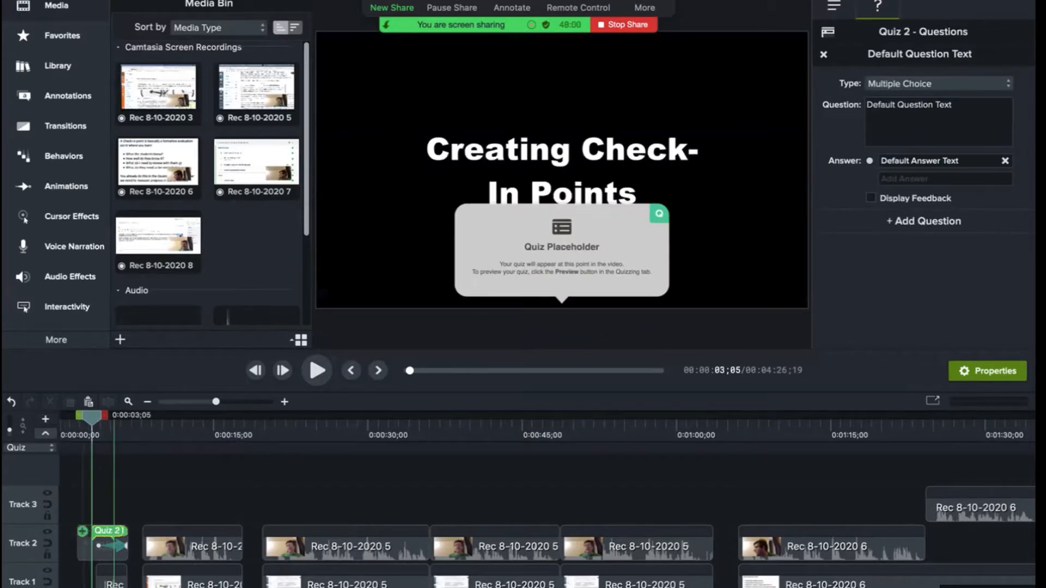
left_click(86, 506)
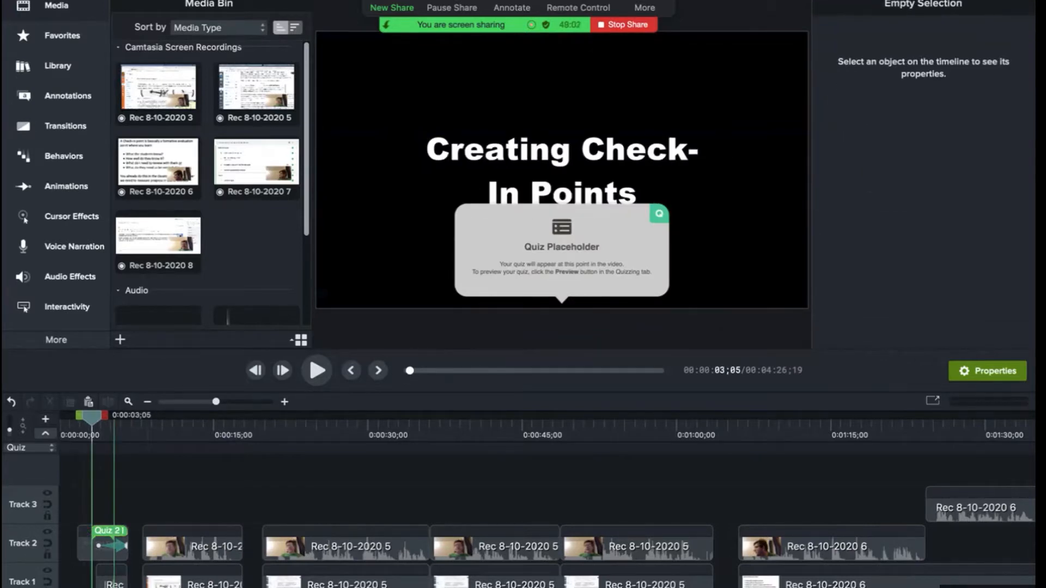
Extend the start of the "Creating Check-In Points" title callout back to the beginning of the timeline
left_click_drag(78, 551, 49, 553)
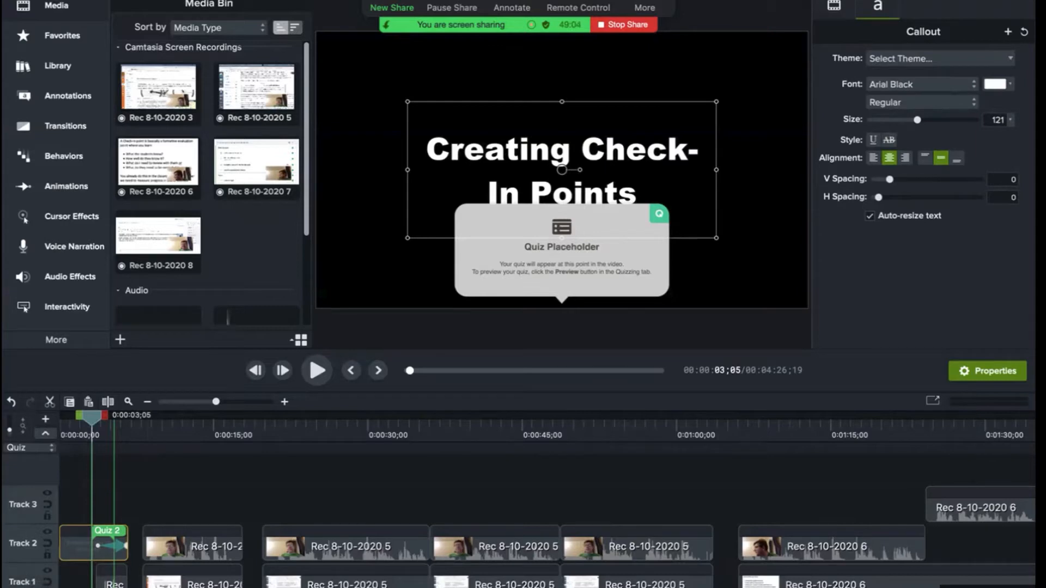
left_click(111, 578)
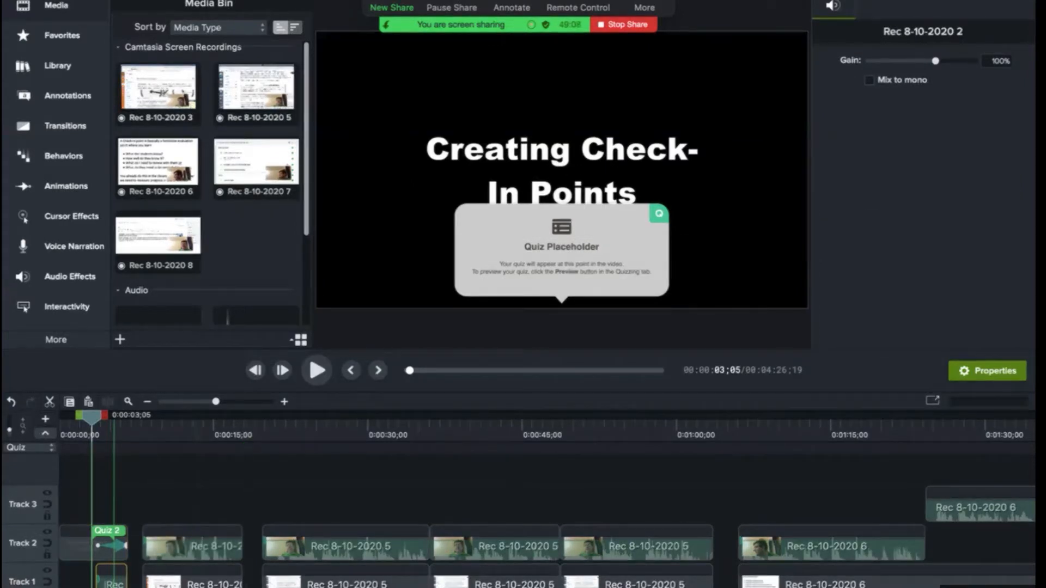
left_click(248, 502)
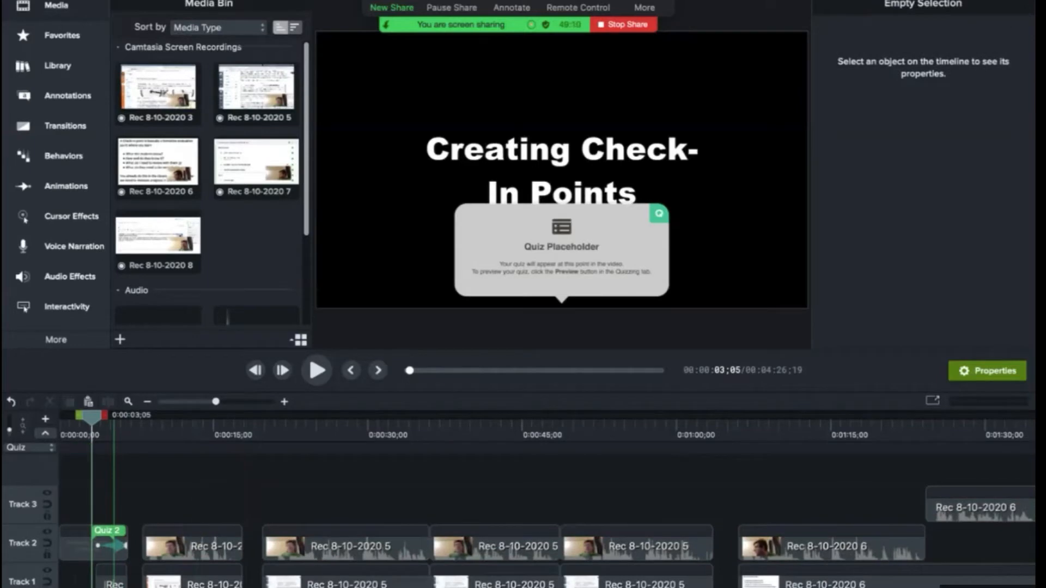
Close the gap after the title by moving both Rec 8-10-2020 3 clips on Tracks 2 and 1 directly against it
left_click_drag(91, 418, 104, 417)
left_click(193, 545)
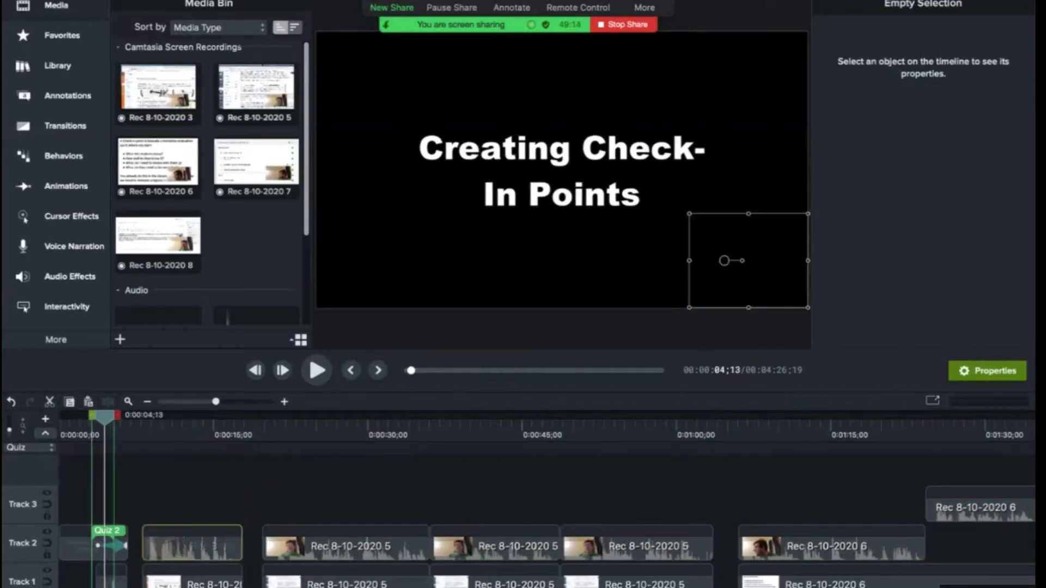
left_click_drag(193, 545, 179, 545)
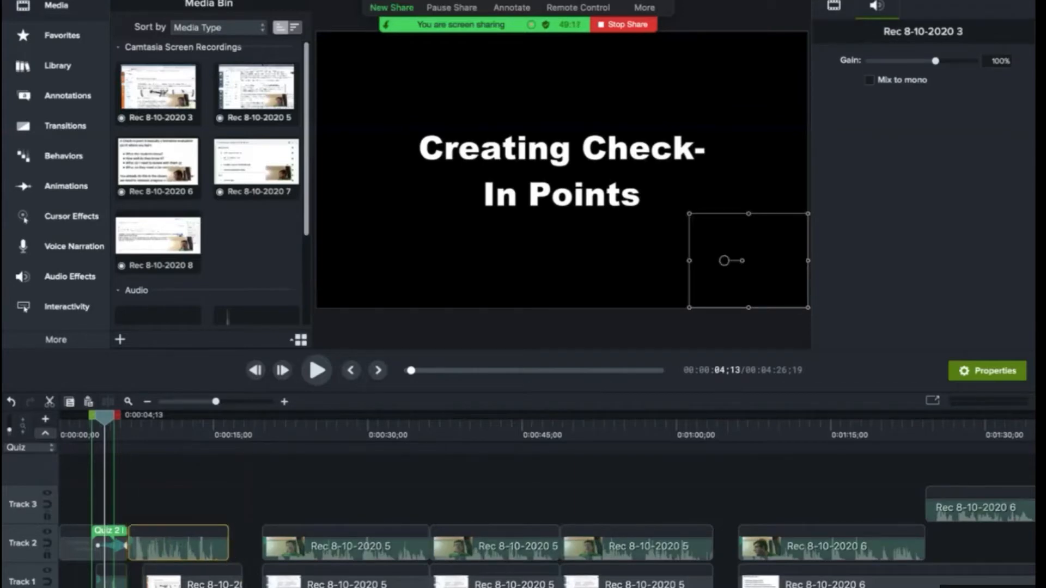
left_click(191, 579)
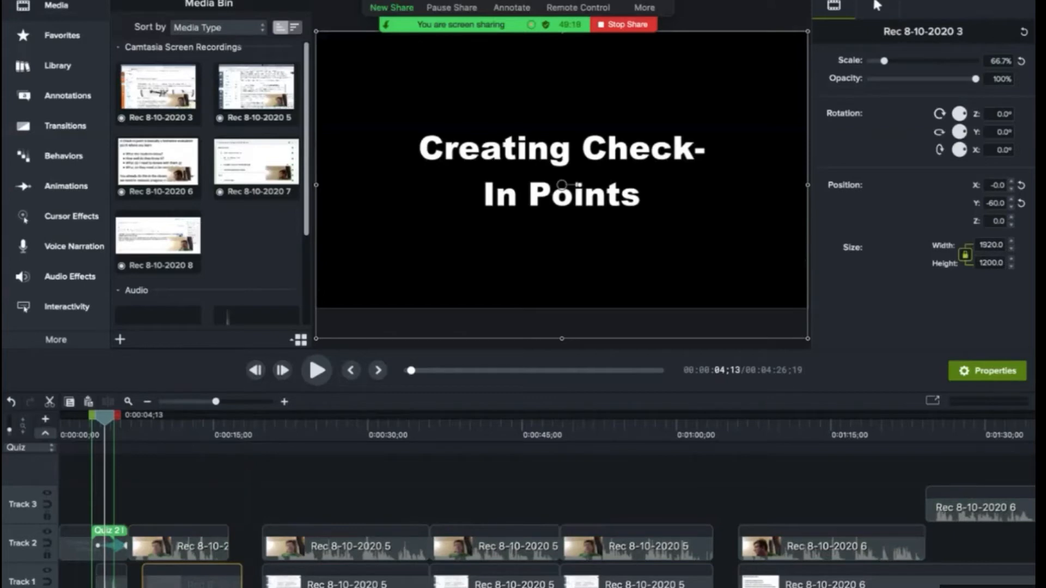
left_click_drag(190, 579, 177, 579)
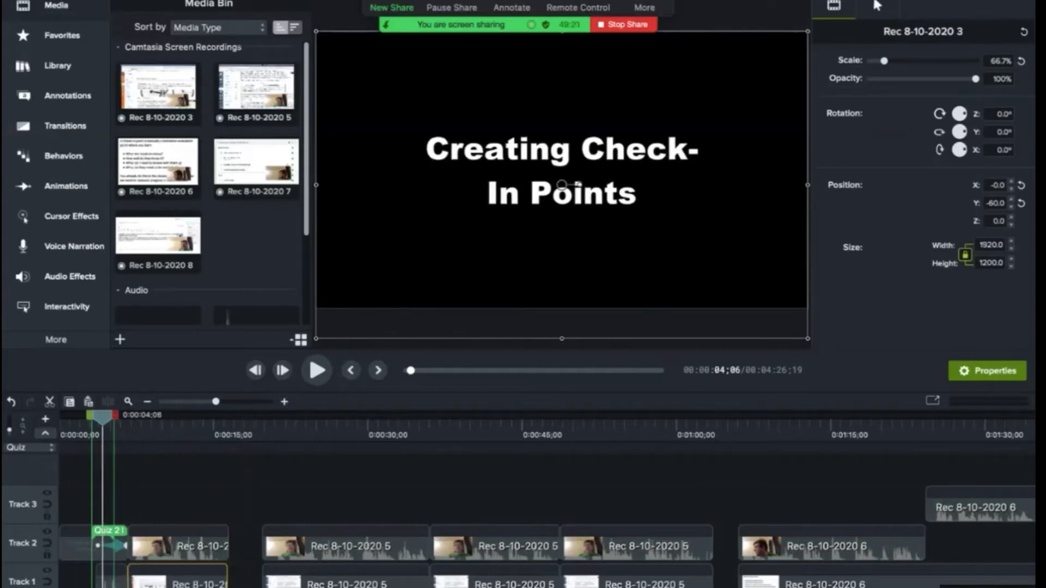
Play the edited opening from the timeline start to about 0:00:11;07 and clear the clip selection
left_click_drag(103, 418, 61, 418)
key("space")
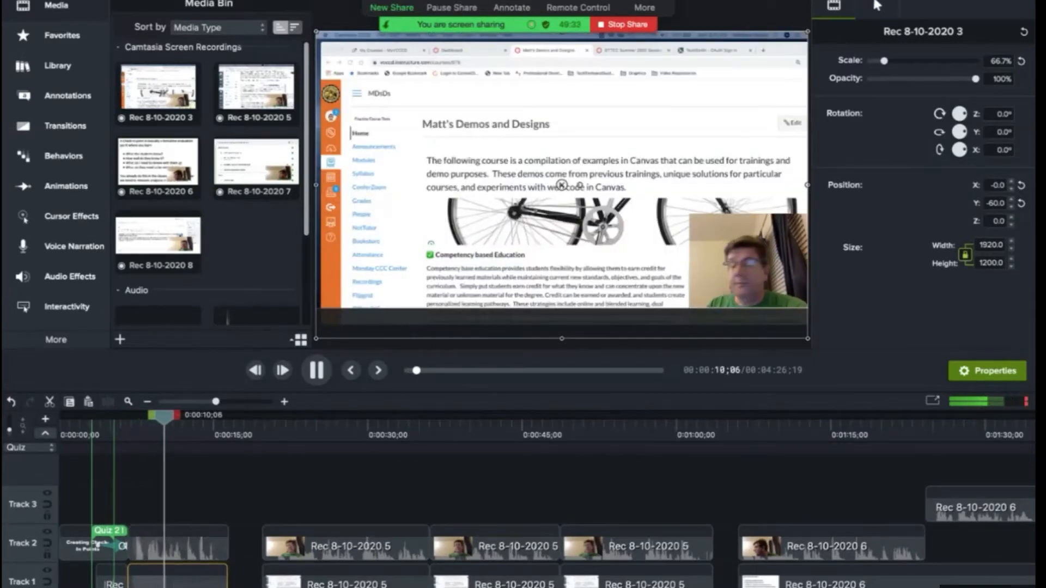
key("space")
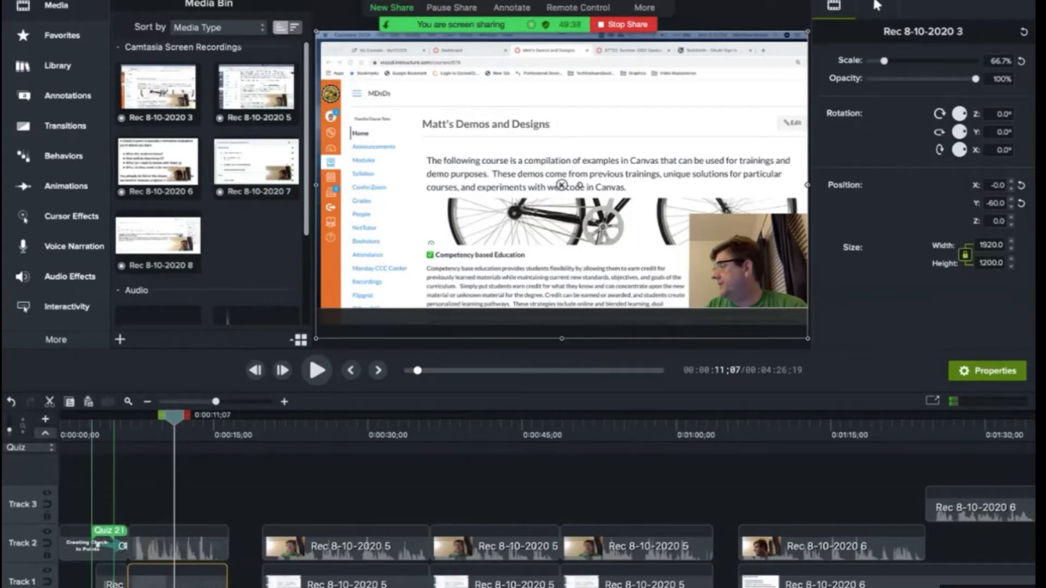
key("Escape")
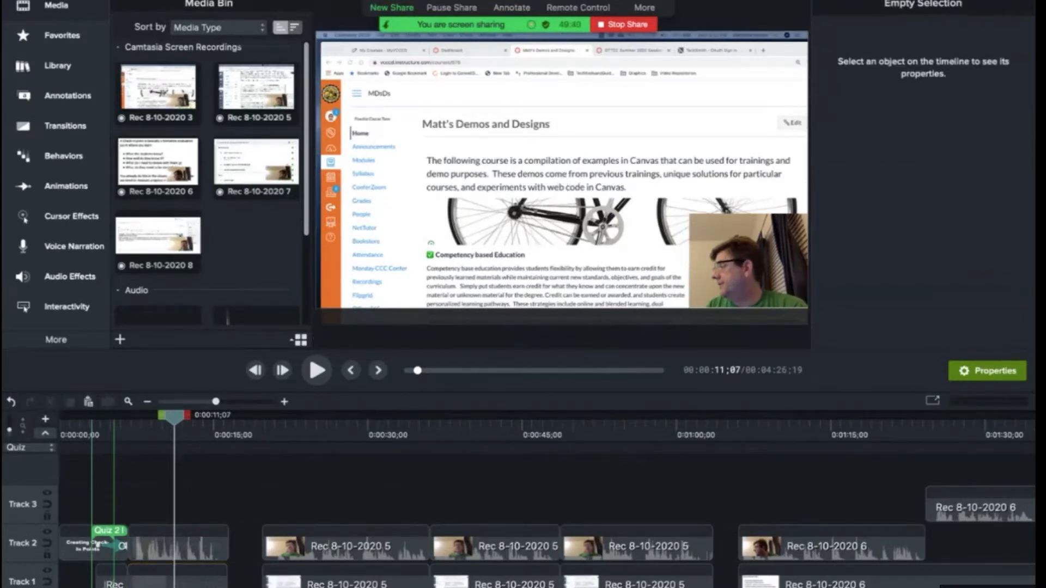
Preview the frame at 0:00:59;24 and briefly select the group of Rec 8-10-2020 5 clips on Tracks 1 and 2
left_click_drag(174, 418, 674, 418)
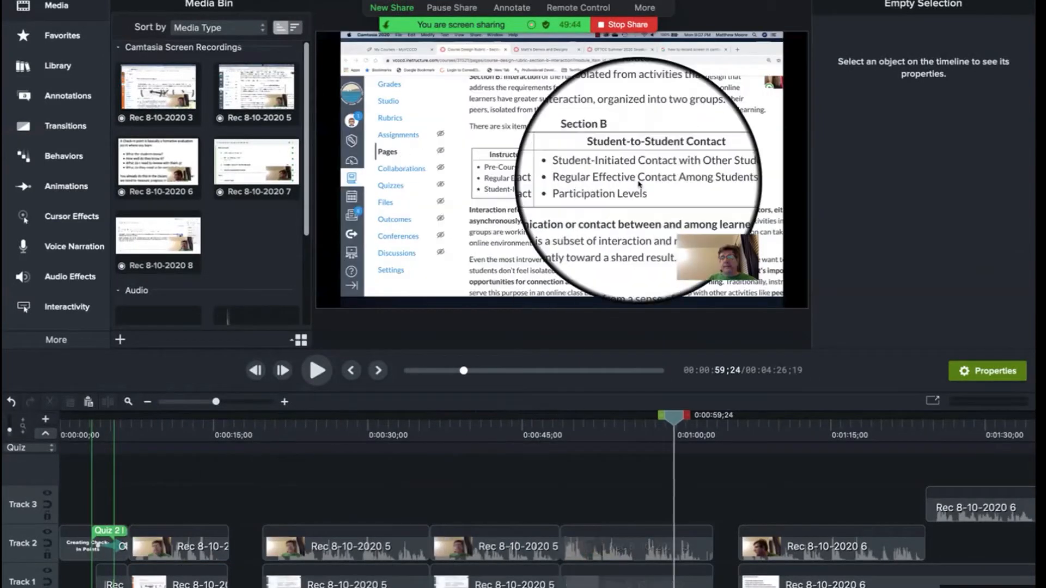
left_click_drag(363, 502, 602, 587)
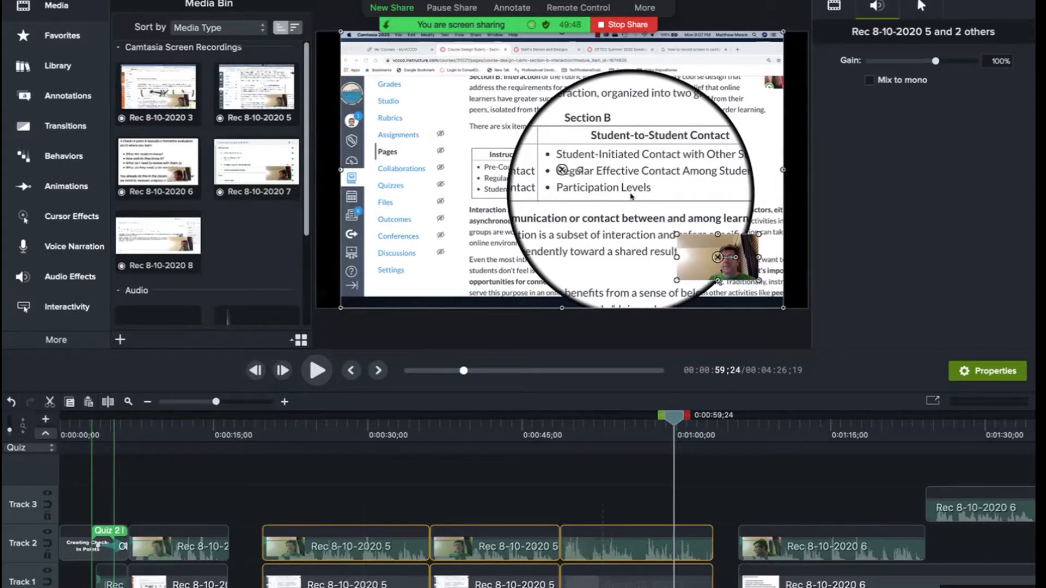
left_click(602, 502)
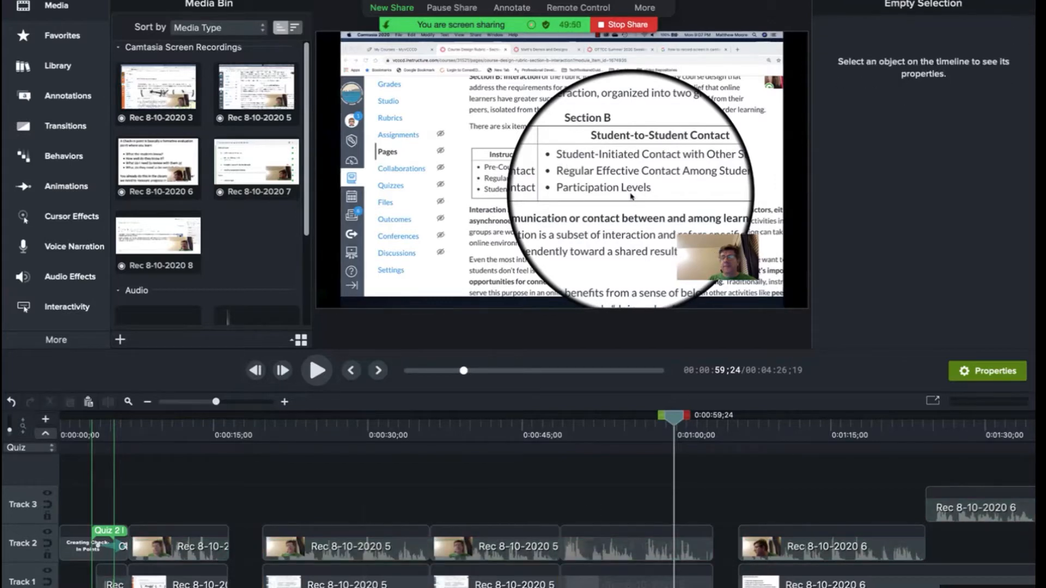
Close the gap at about 0:00:16 by moving all Rec 8-10-2020 5 clips on Tracks 1 and 2 directly against the preceding clips
left_click_drag(359, 502, 585, 585)
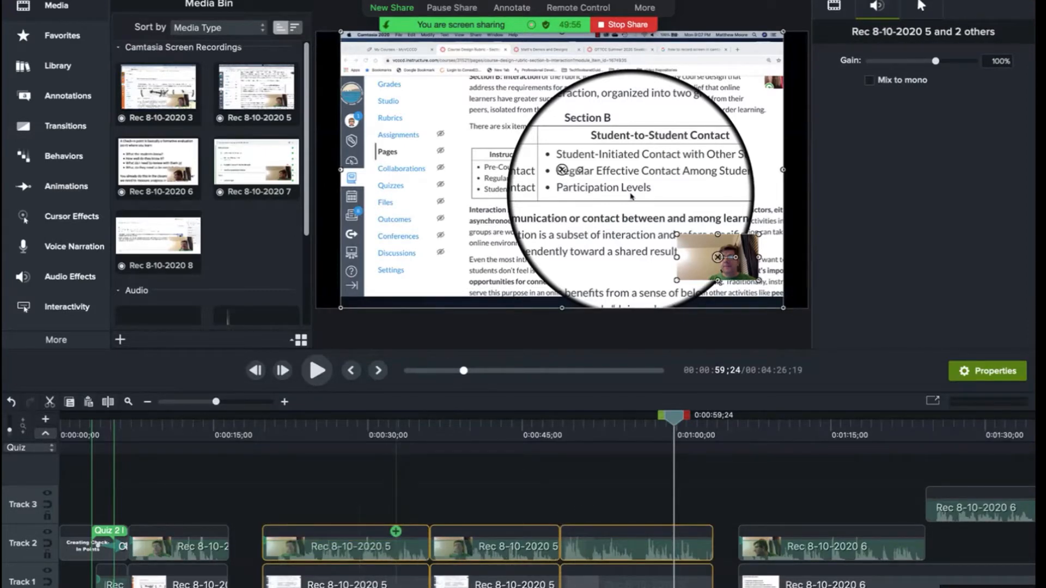
left_click_drag(399, 545, 365, 545)
left_click(364, 502)
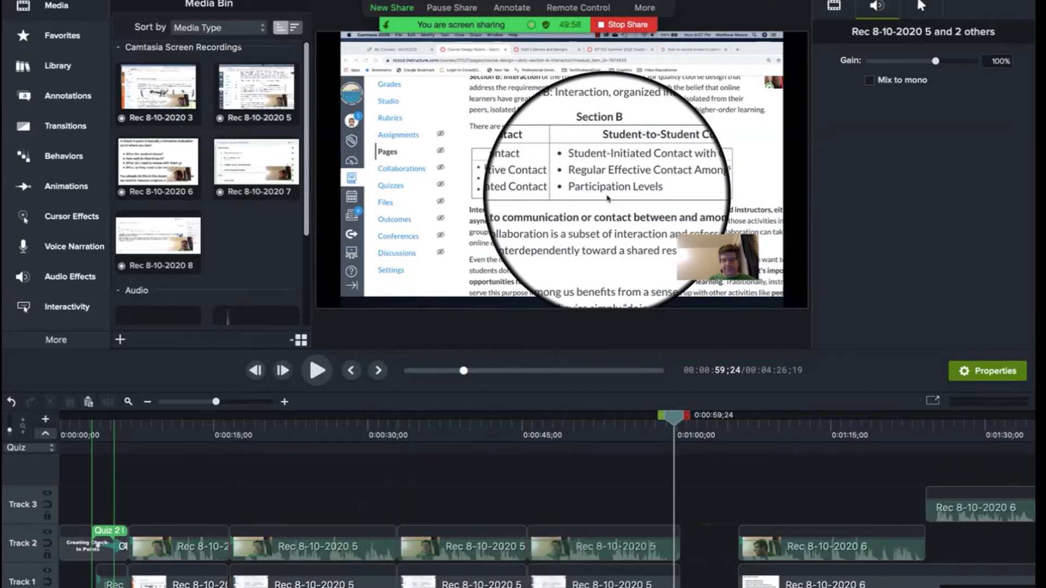
Compare the magnified cursor in the frames at about 0:00:35;15, 0:00:50;03, 0:00:38;10 and 0:00:54;08
left_click(416, 427)
mouse_move(416, 418)
left_mouse_down()
mouse_move(75, 418)
mouse_move(478, 419)
mouse_move(315, 419)
mouse_move(465, 418)
mouse_move(422, 418)
left_mouse_up()
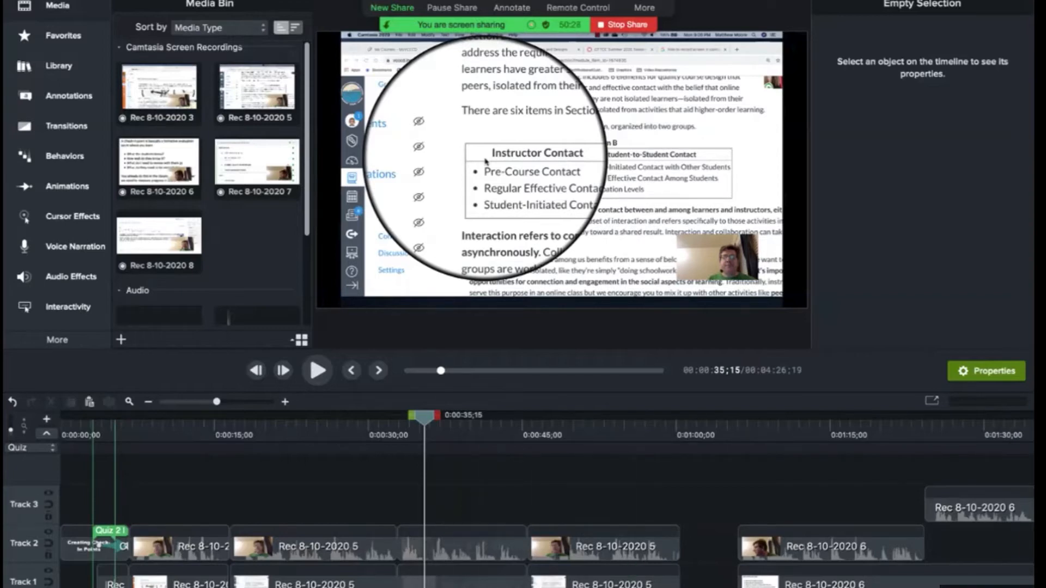
left_click_drag(424, 417, 574, 417)
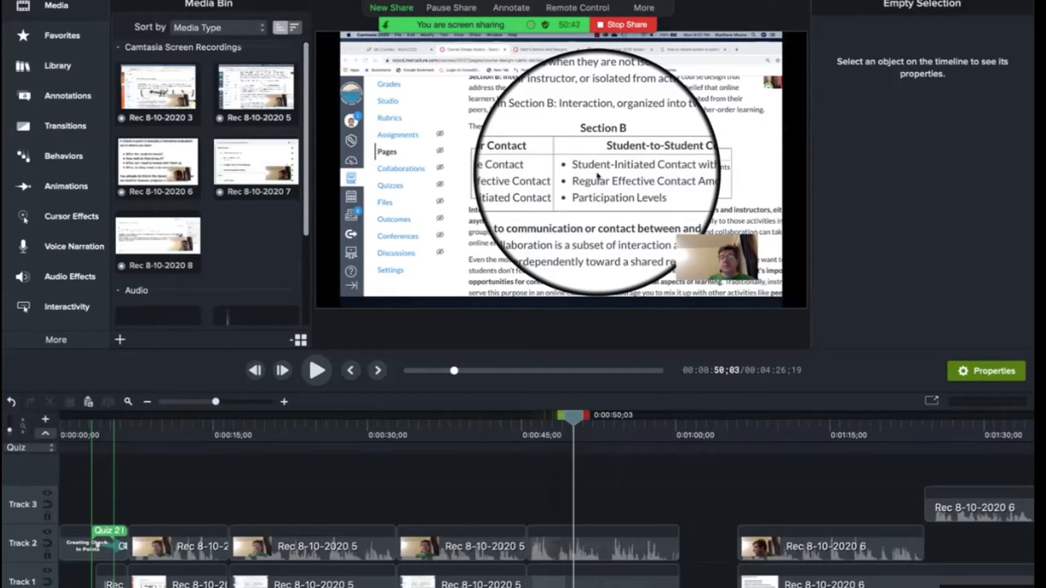
left_click_drag(573, 417, 453, 418)
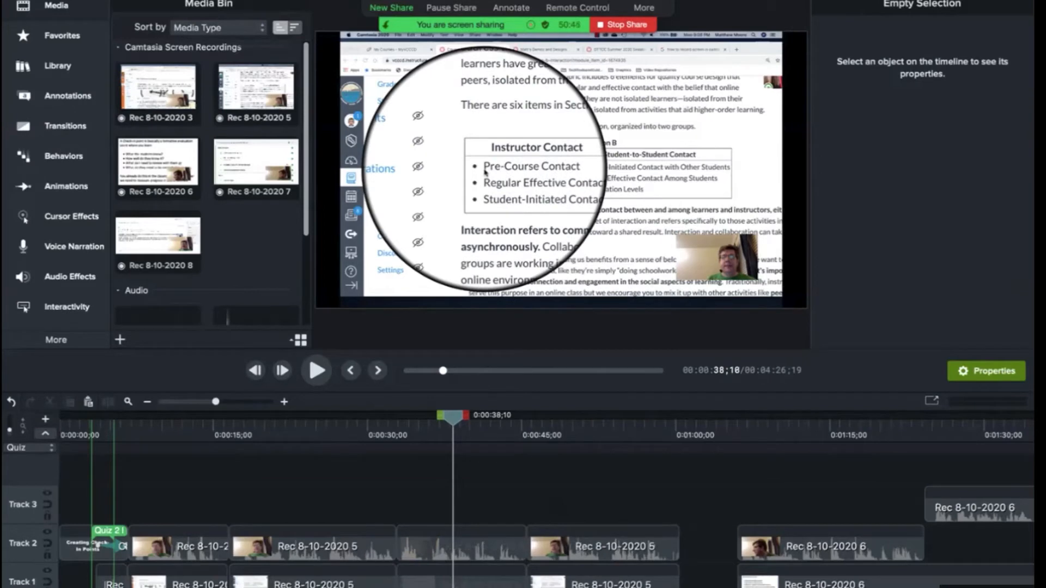
left_click(113, 579)
left_click(157, 506)
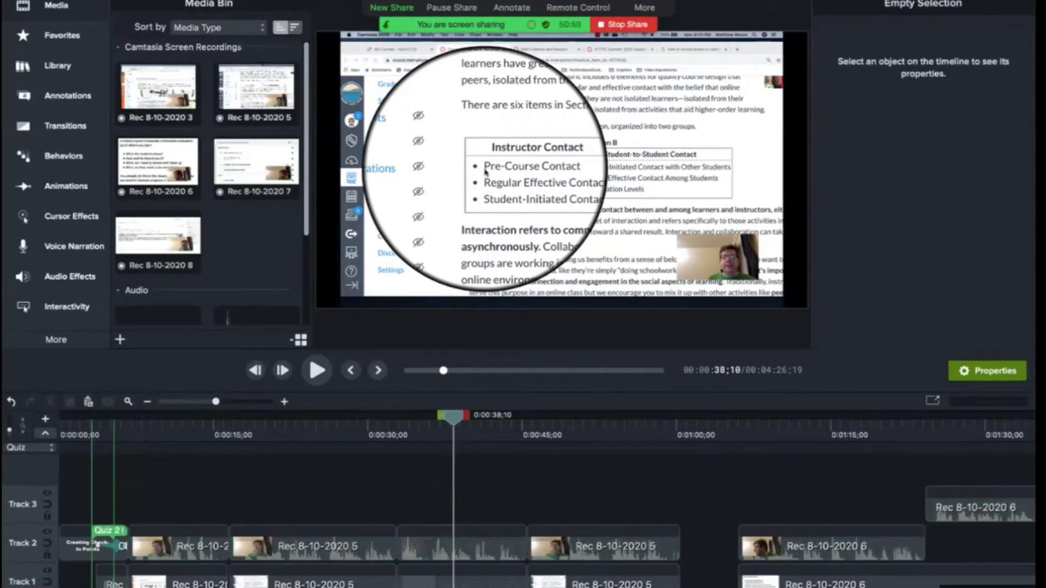
left_click_drag(453, 418, 616, 417)
Enlarge the last Rec 8-10-2020 5 clip on Track 1 to 1920 × 1200 at position X 0, Y -60, filling the canvas width
left_click(604, 546)
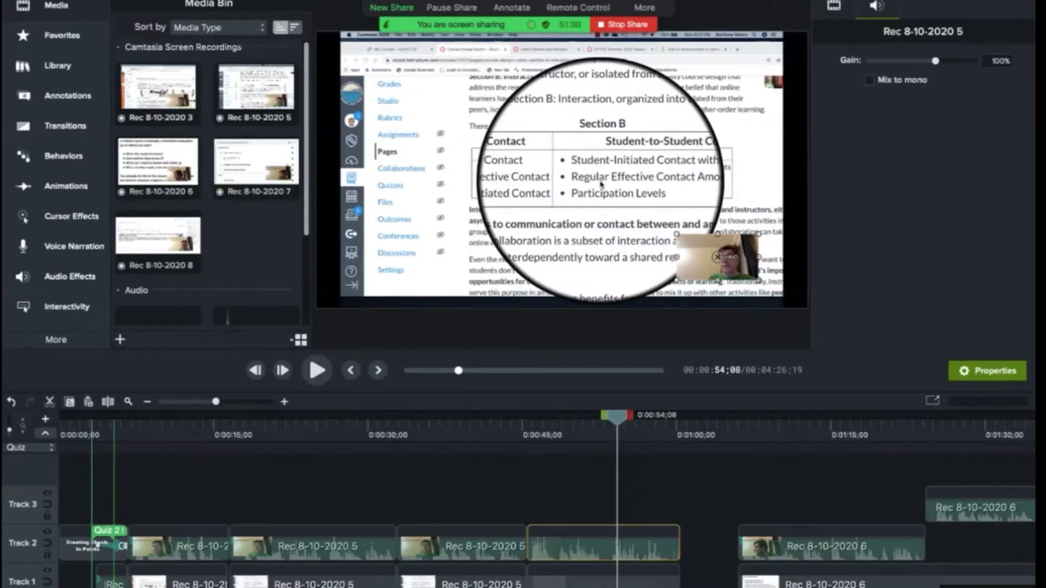
left_click(603, 580)
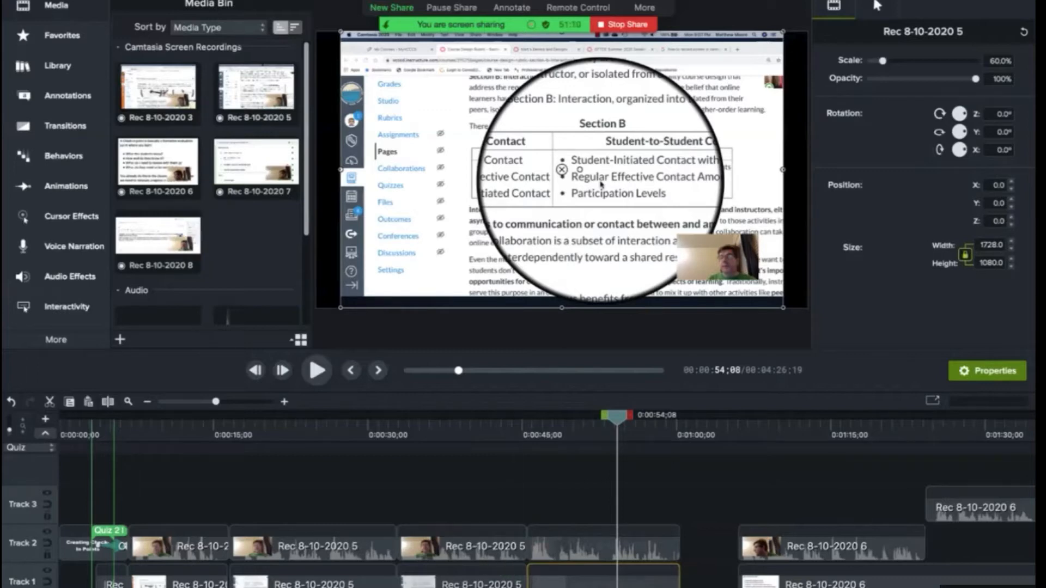
left_click(332, 561)
left_click(333, 578)
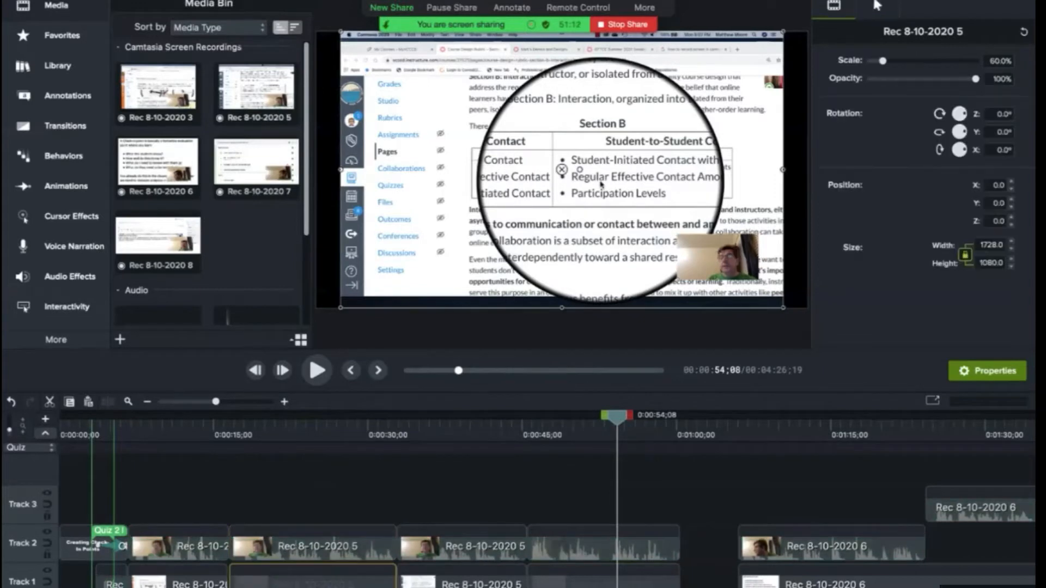
left_click(571, 572)
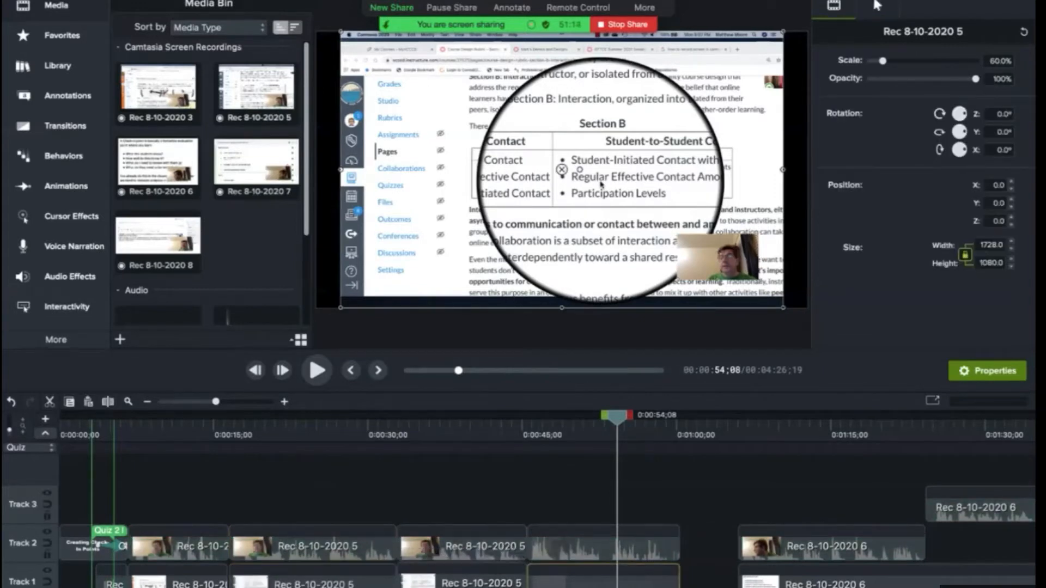
left_click_drag(340, 308, 316, 323)
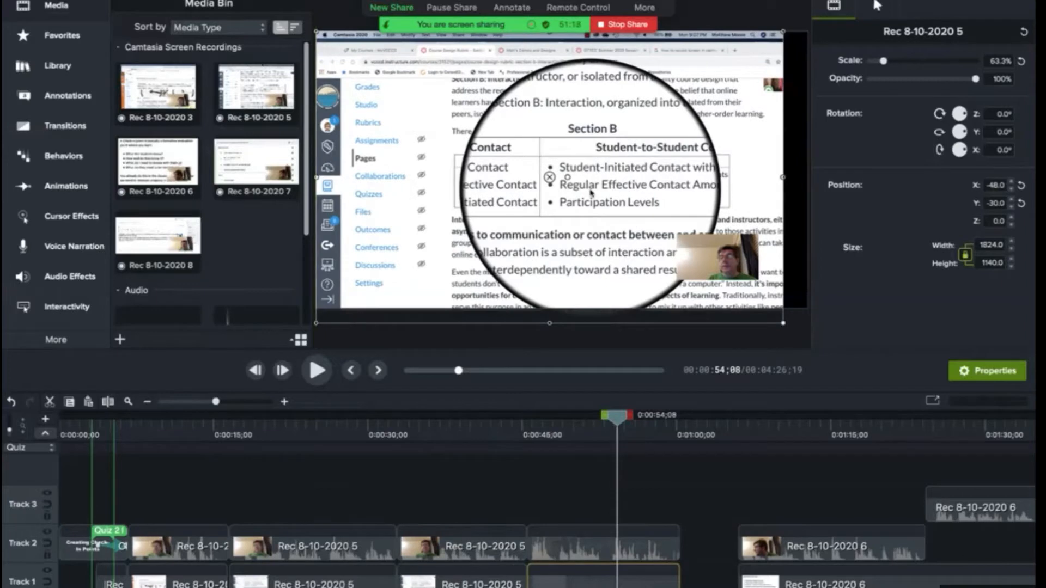
left_click_drag(783, 323, 808, 339)
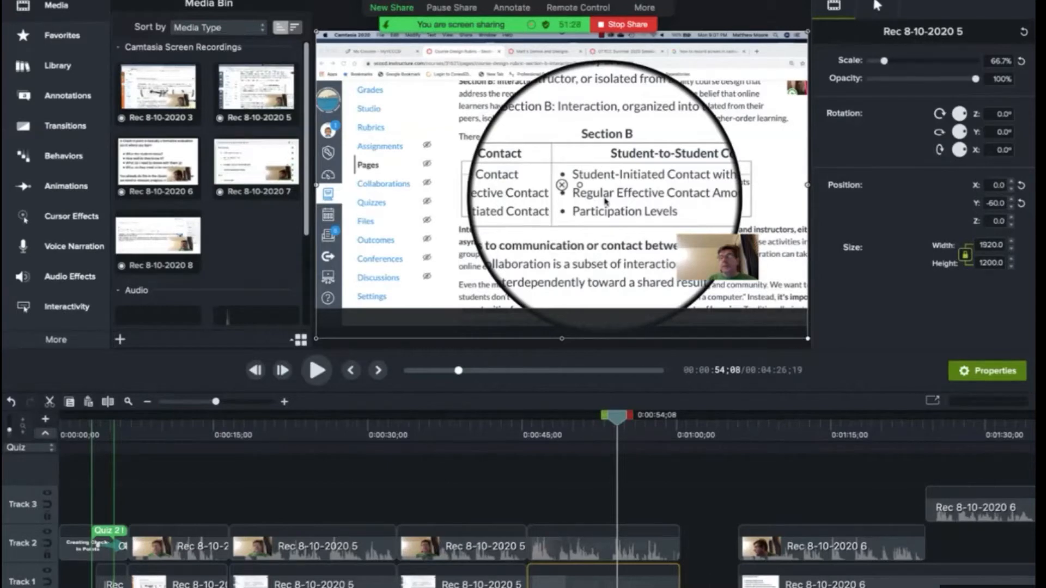
mouse_move(975, 78)
left_mouse_down()
mouse_move(915, 79)
mouse_move(976, 79)
left_mouse_up()
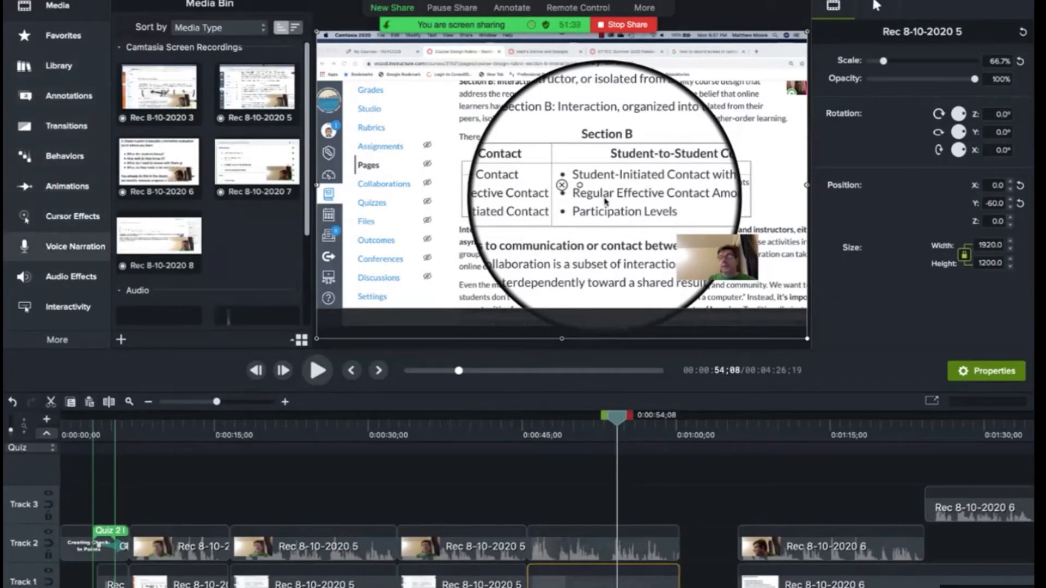
Show the cursor effects and review the Cursor Magnify settings applied to the last Rec 8-10-2020 5 clip on Track 1
left_click(72, 216)
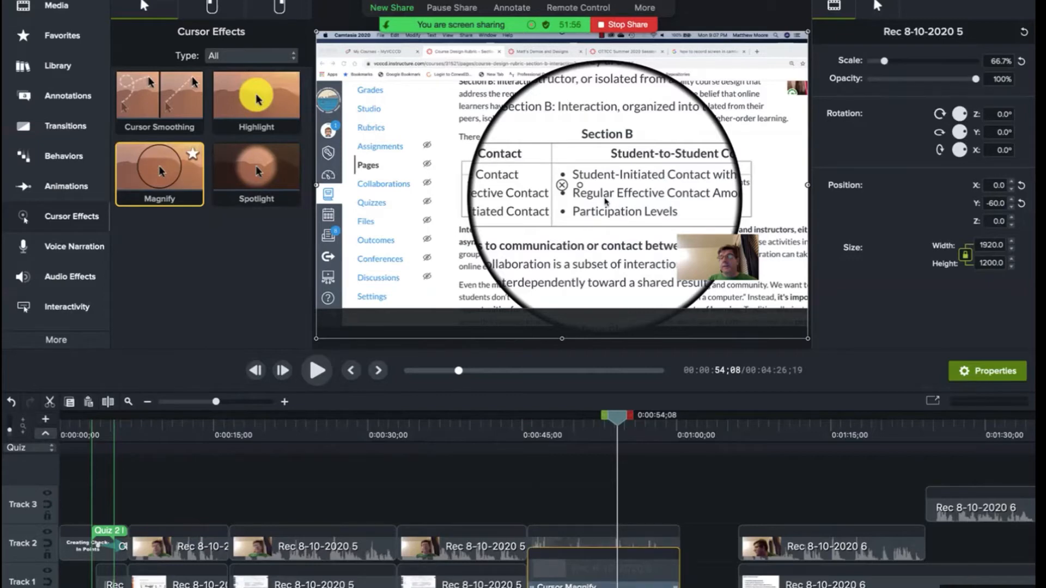
left_click(599, 585)
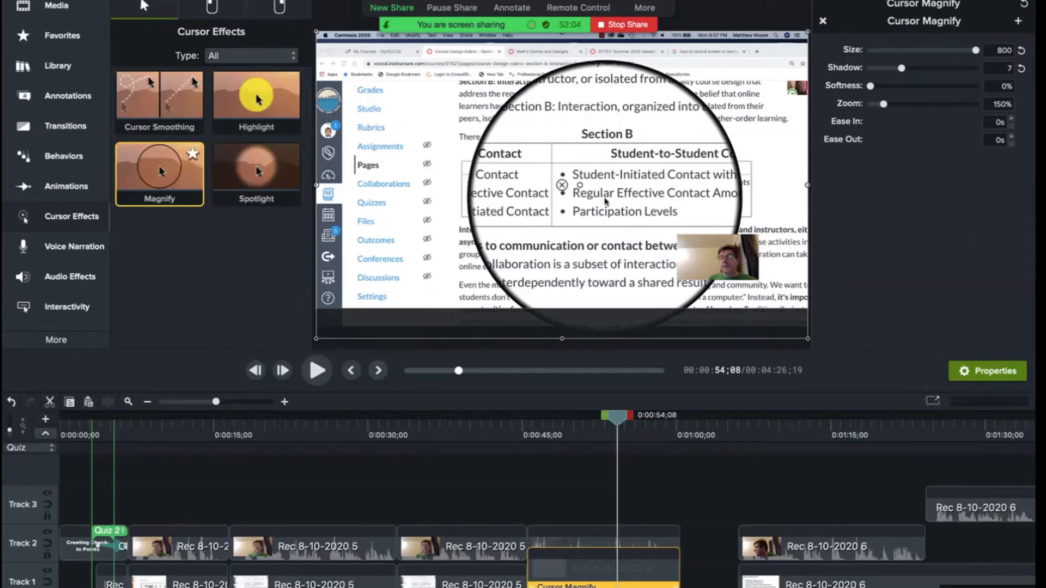
left_click(604, 587)
left_click(603, 587)
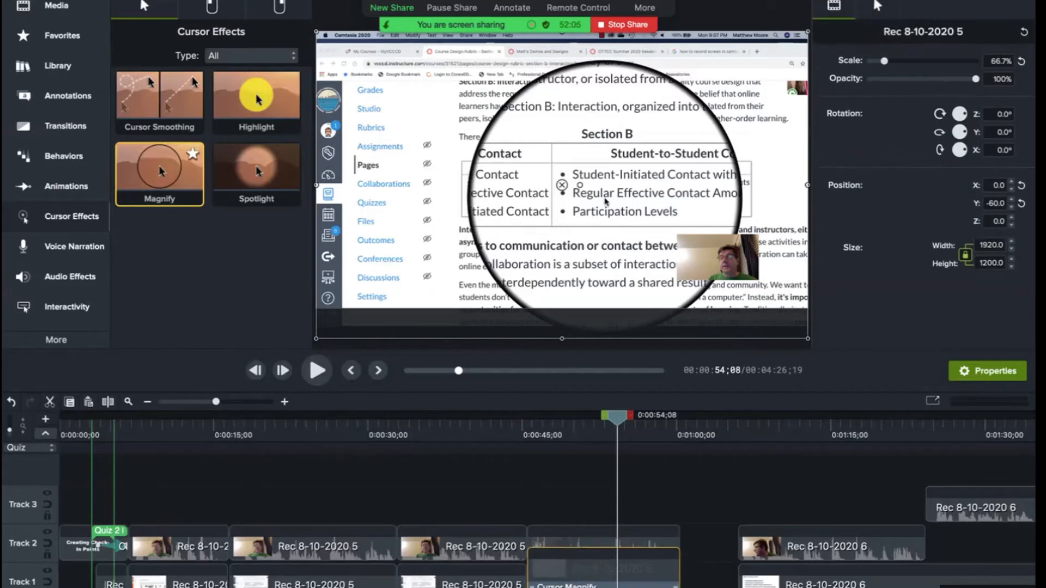
left_click(604, 586)
left_click(604, 585)
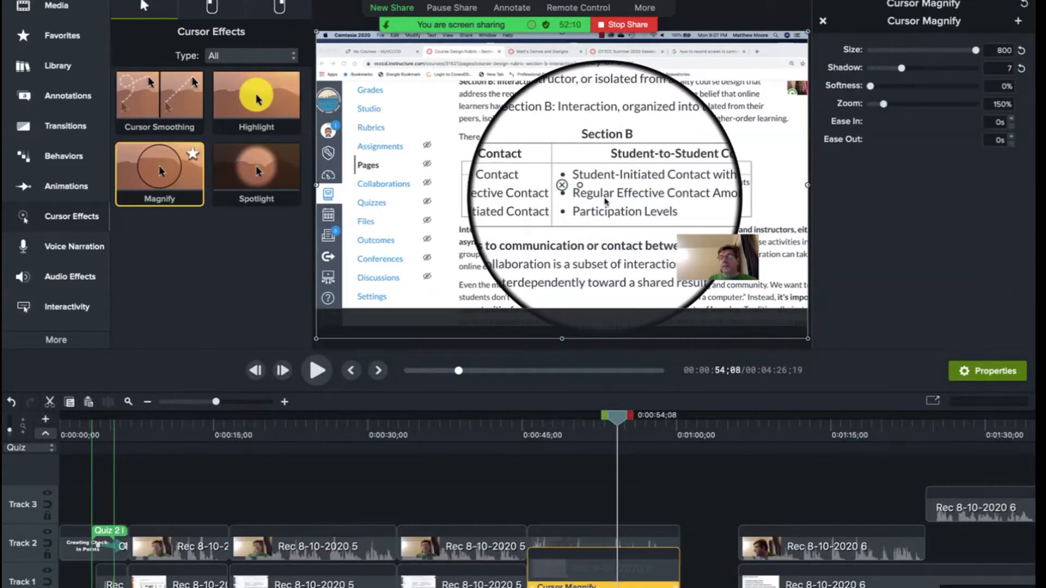
right_click(599, 585)
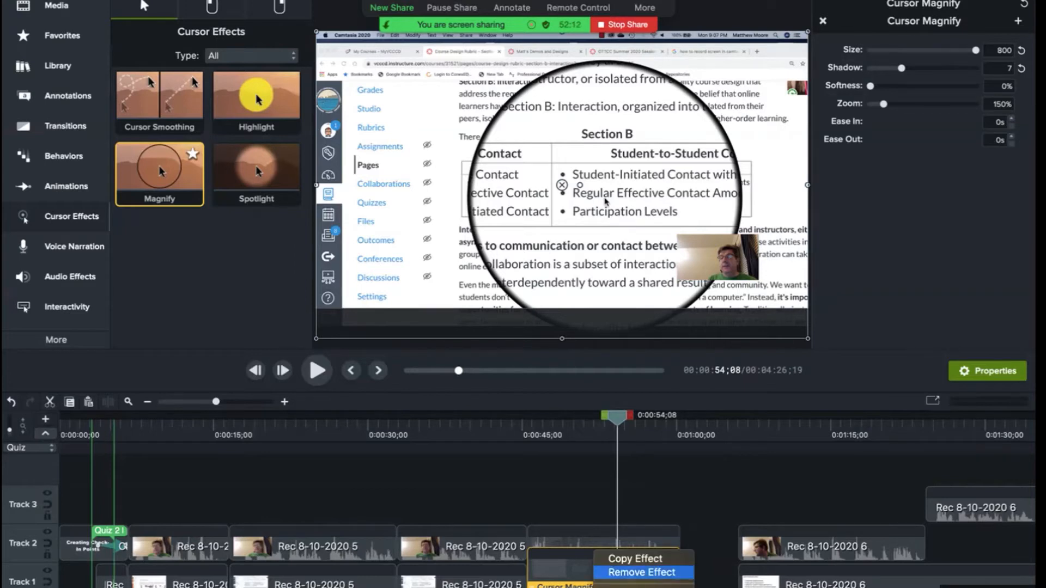
key("Escape")
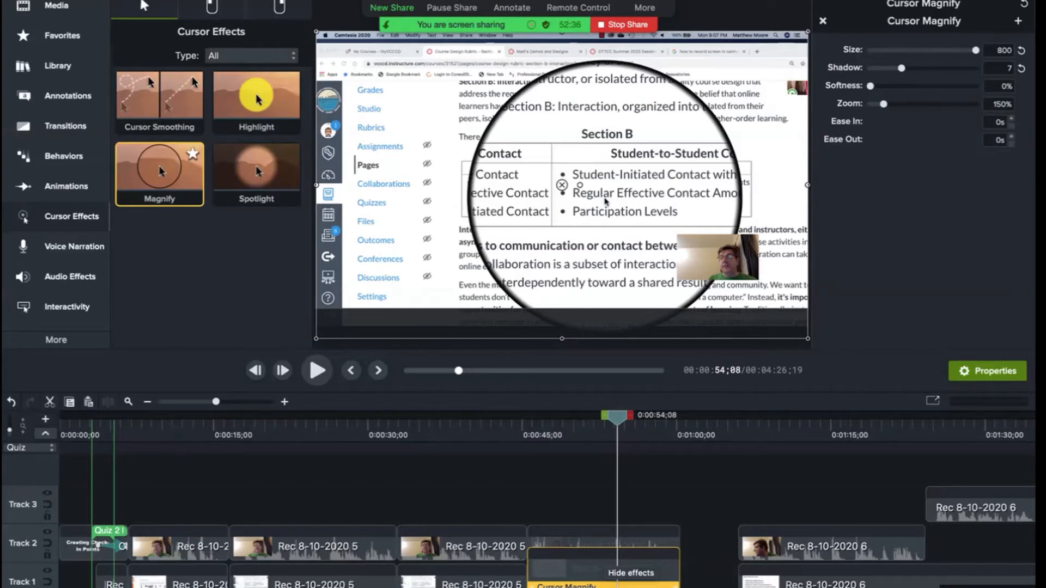
Remove the Cursor Magnify effect from the last Rec 8-10-2020 5 clip on Track 1
left_click(604, 577)
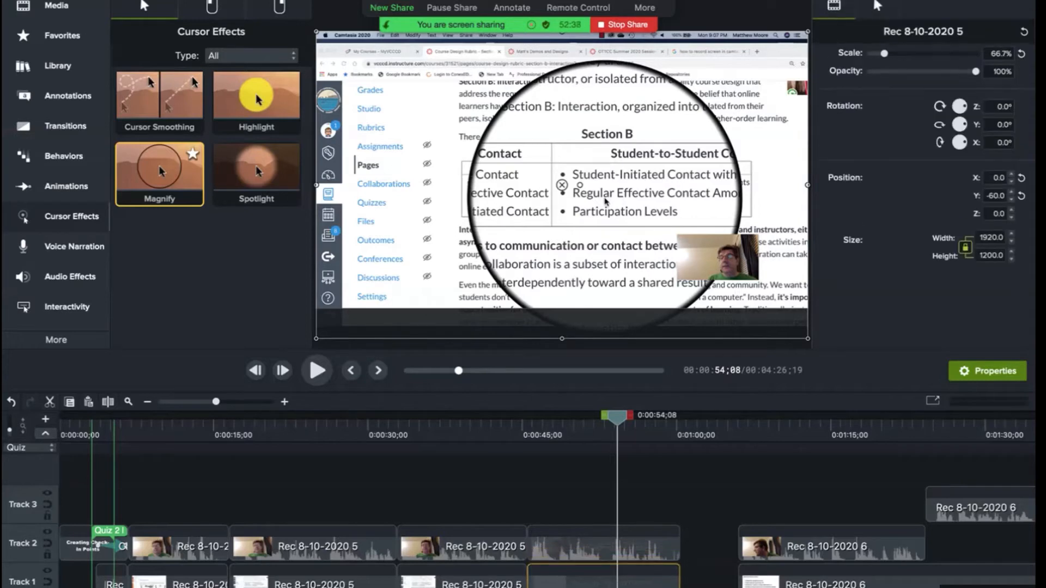
left_click(604, 586)
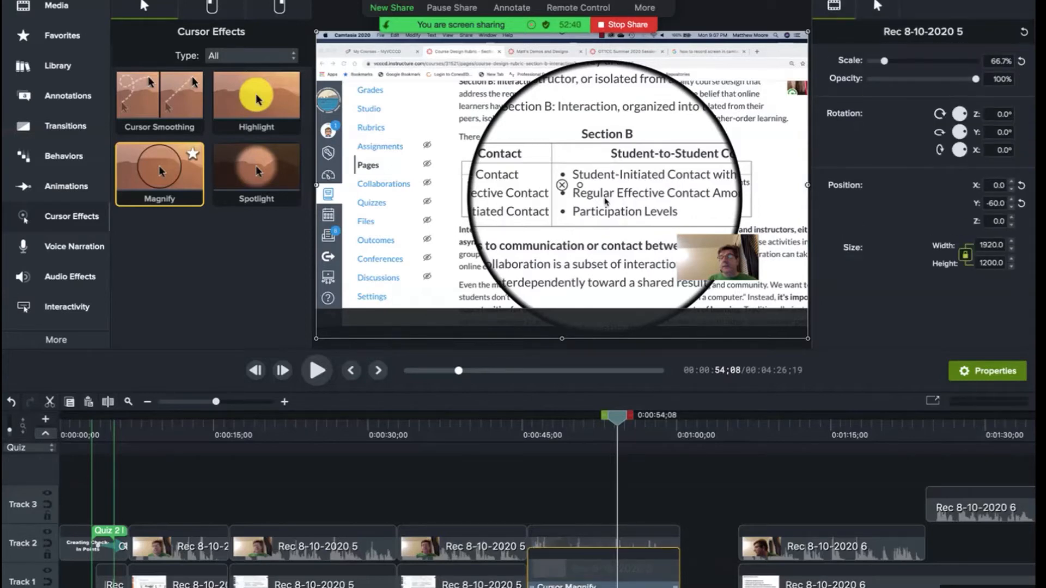
left_click(603, 585)
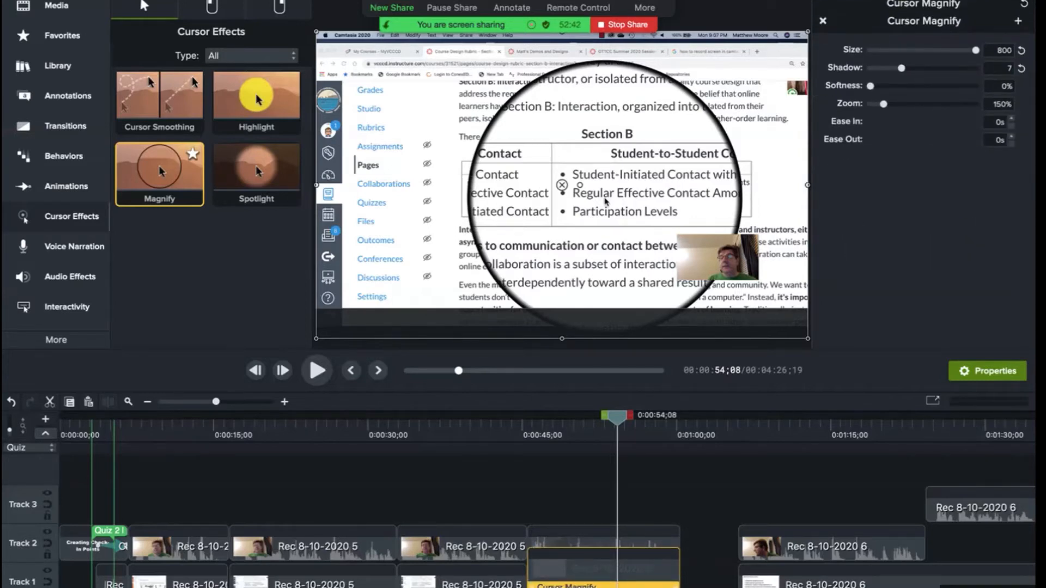
right_click(604, 585)
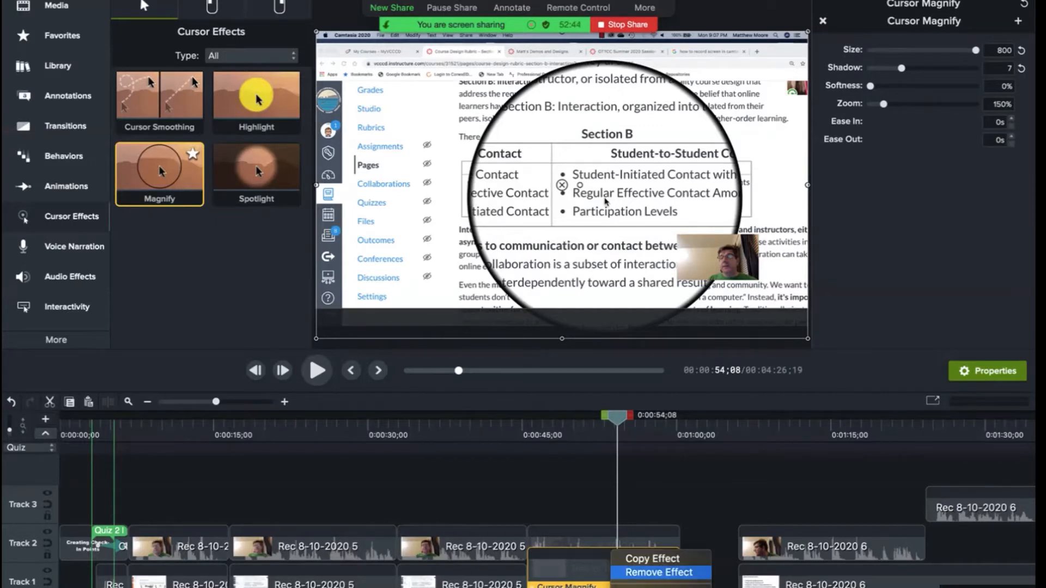
left_click(655, 571)
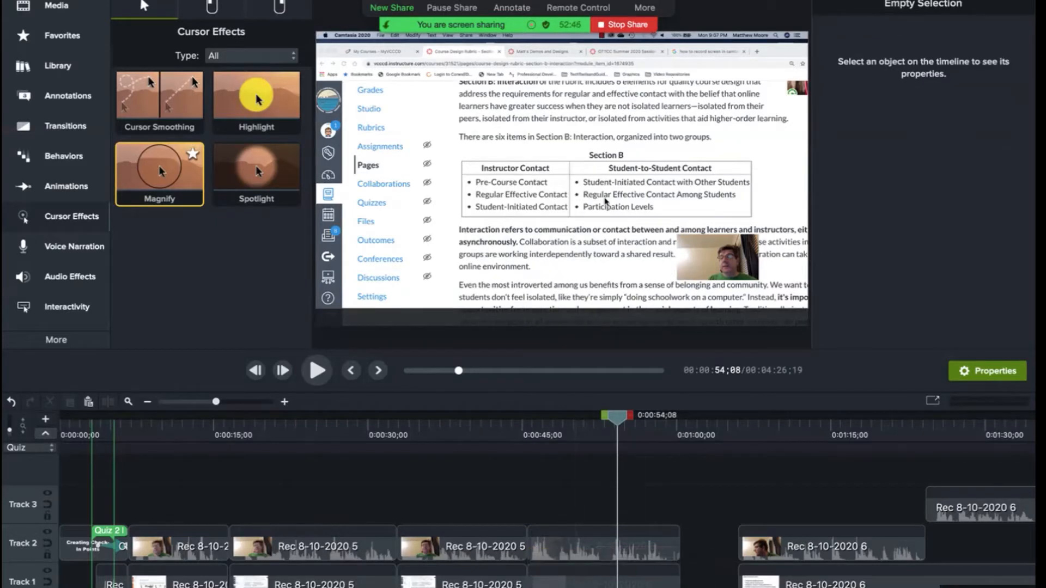
Apply the Spotlight cursor effect to the last Rec 8-10-2020 5 clip on Track 1 and set its size to 714
left_click(576, 572)
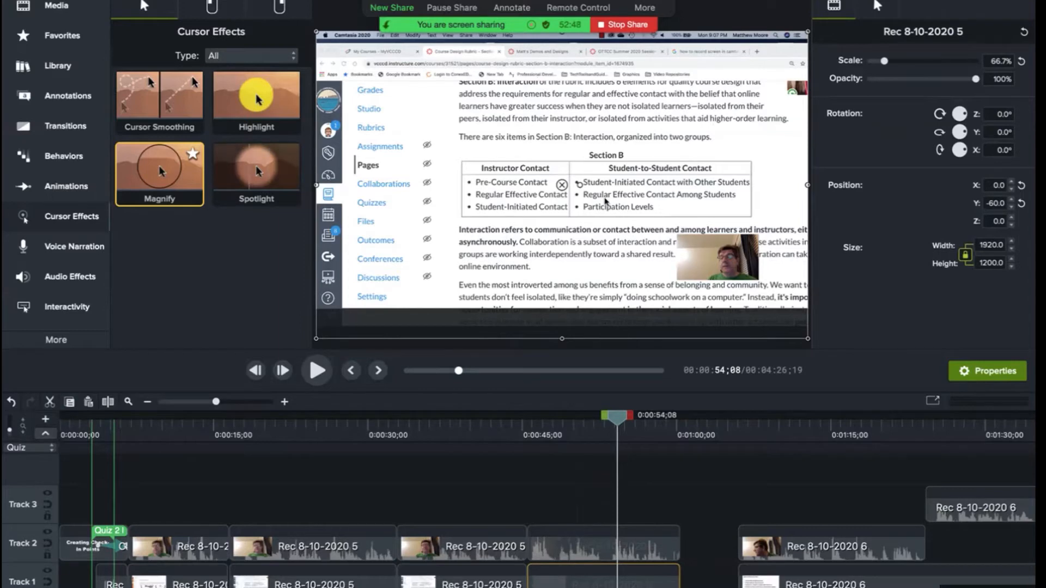
left_click_drag(256, 172, 604, 577)
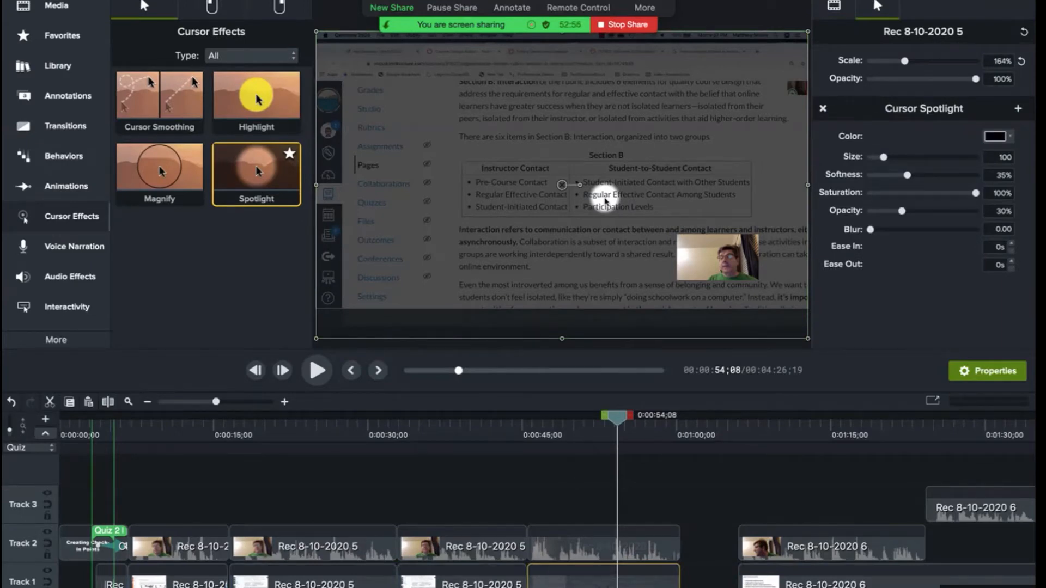
left_click_drag(883, 157, 964, 157)
Play the timeline from 0:00:36;20 across the magnified and spotlighted clips, and open the asset library
left_click_drag(617, 418, 436, 418)
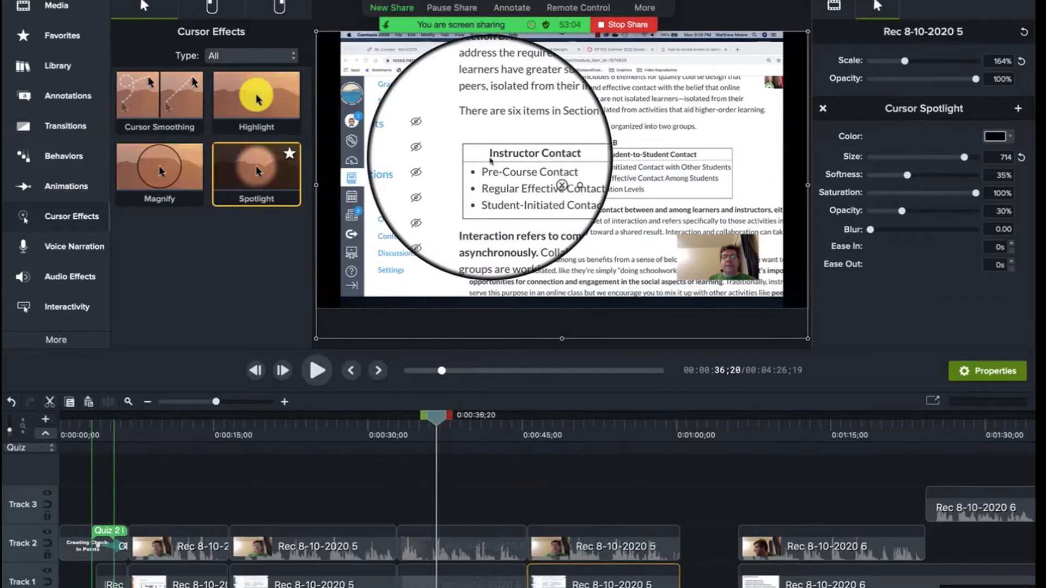
key("space")
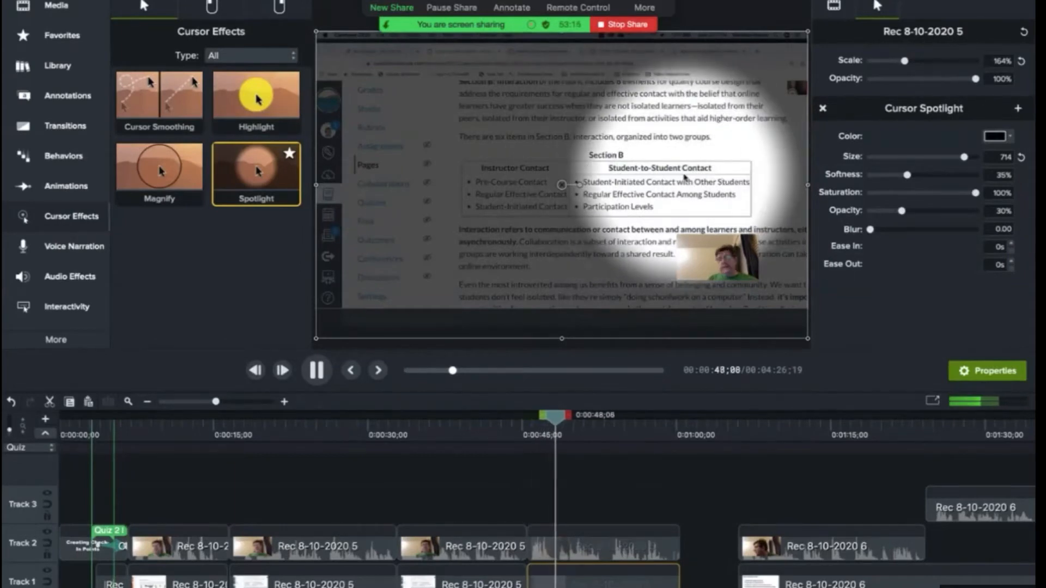
key("space")
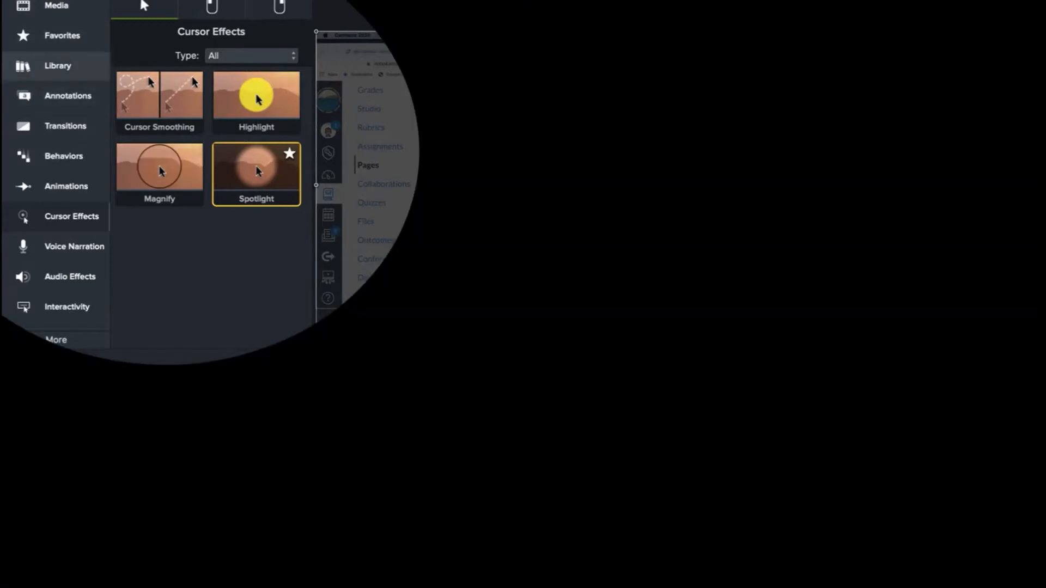
left_click(57, 66)
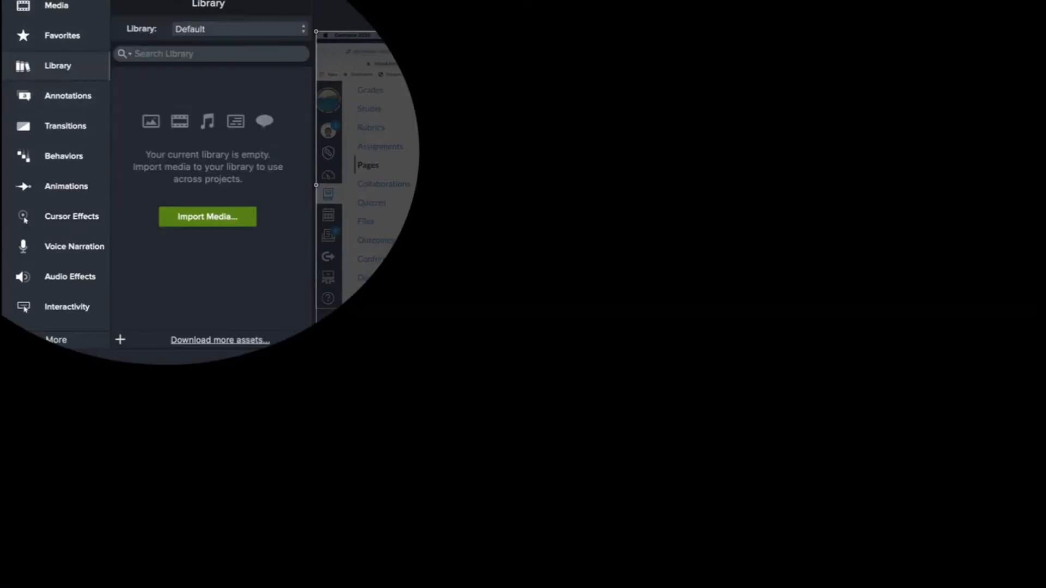
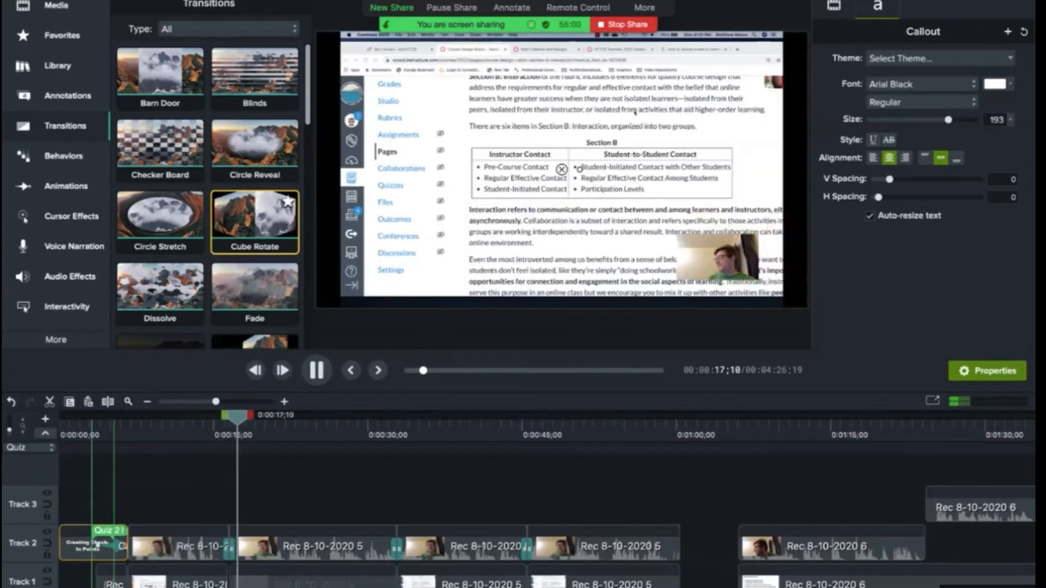
Stop playback and add a Checker Board transition on Track 1 at the start of the Rec 8-10-2020 5 clip near 0:00:15
key("space")
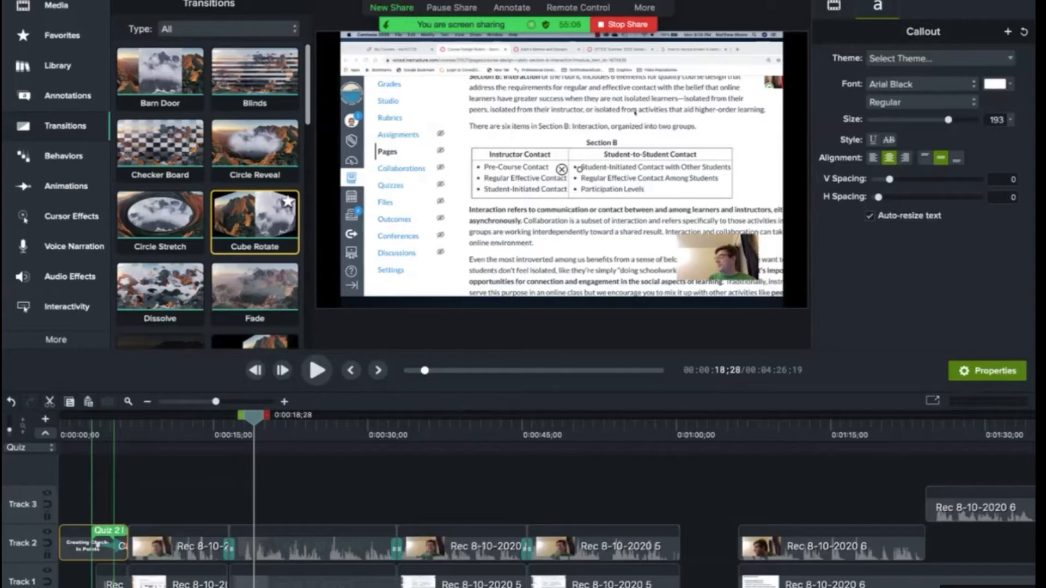
left_click(229, 549)
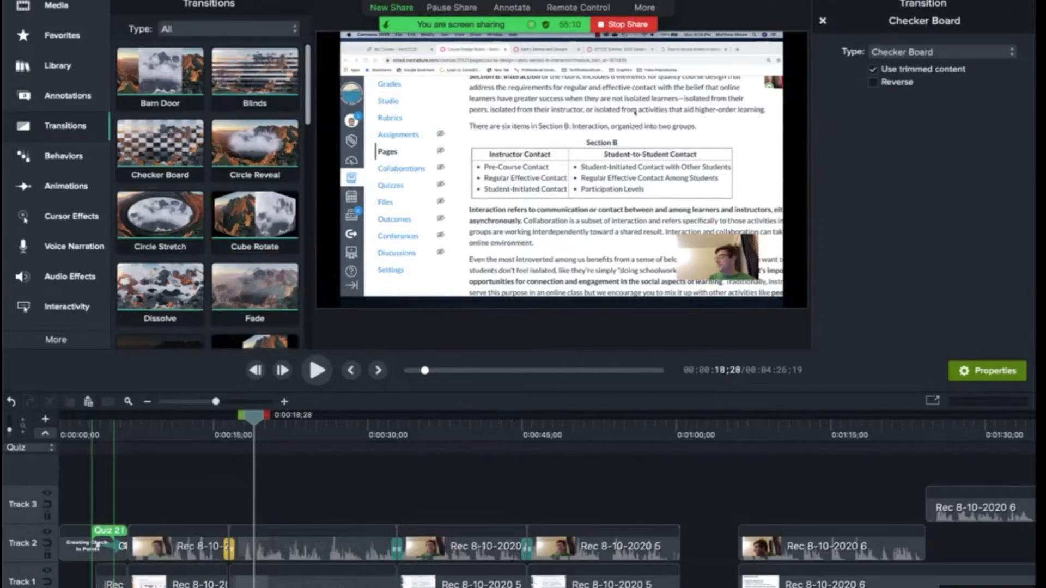
left_click(237, 547)
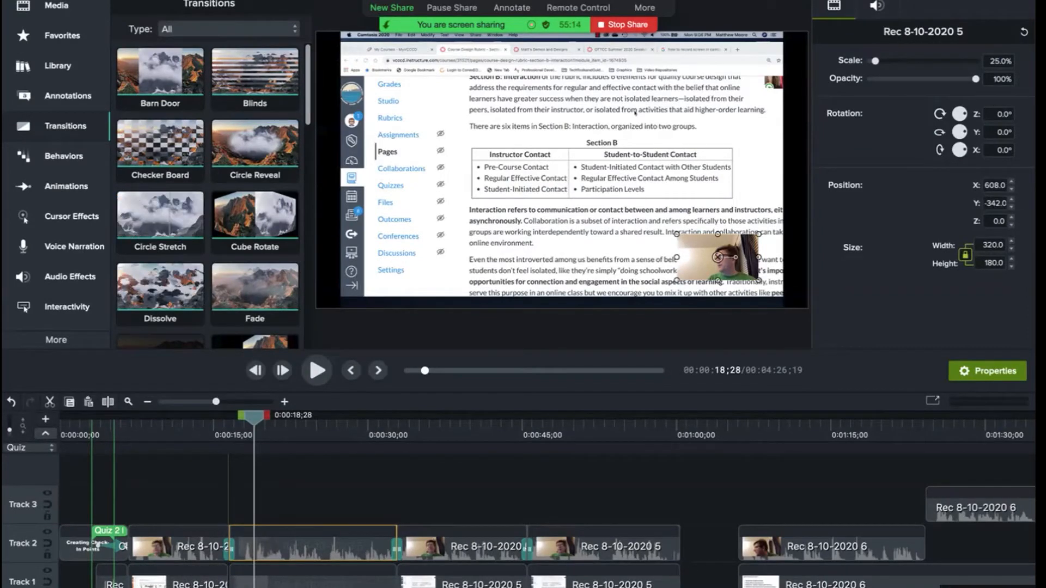
left_click(160, 144)
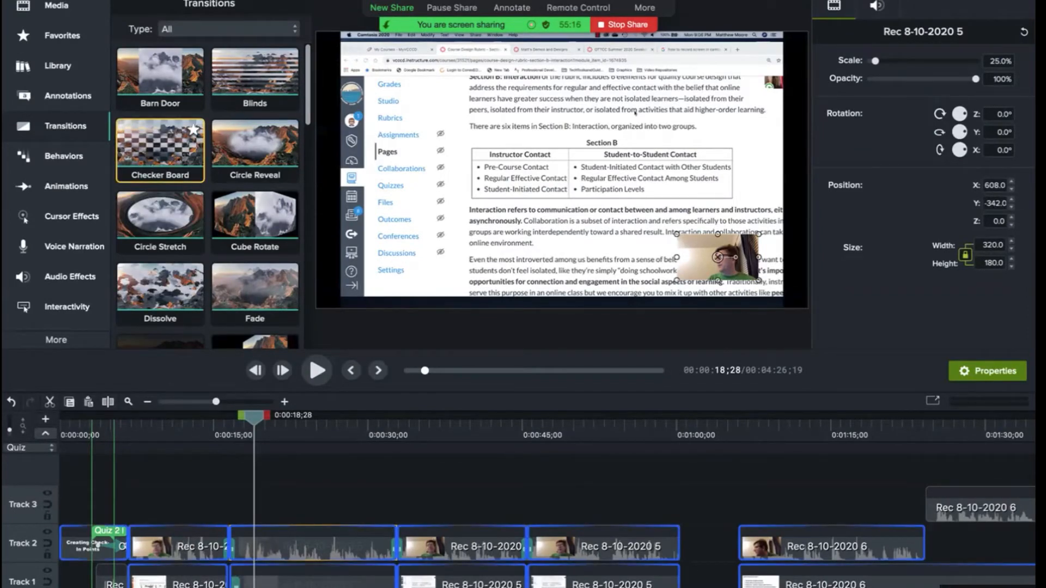
left_click_drag(160, 144, 235, 582)
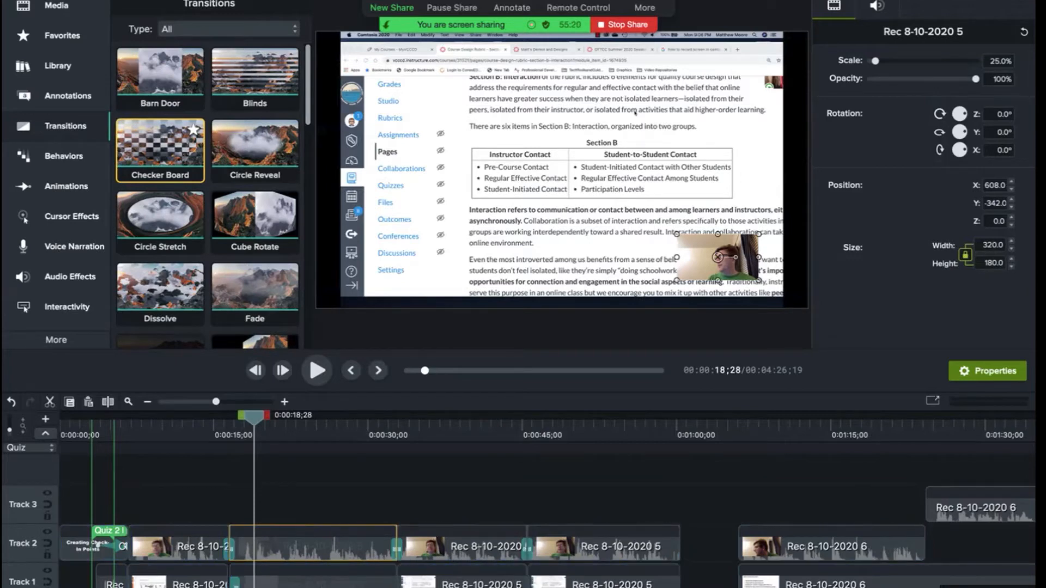
left_click(236, 581)
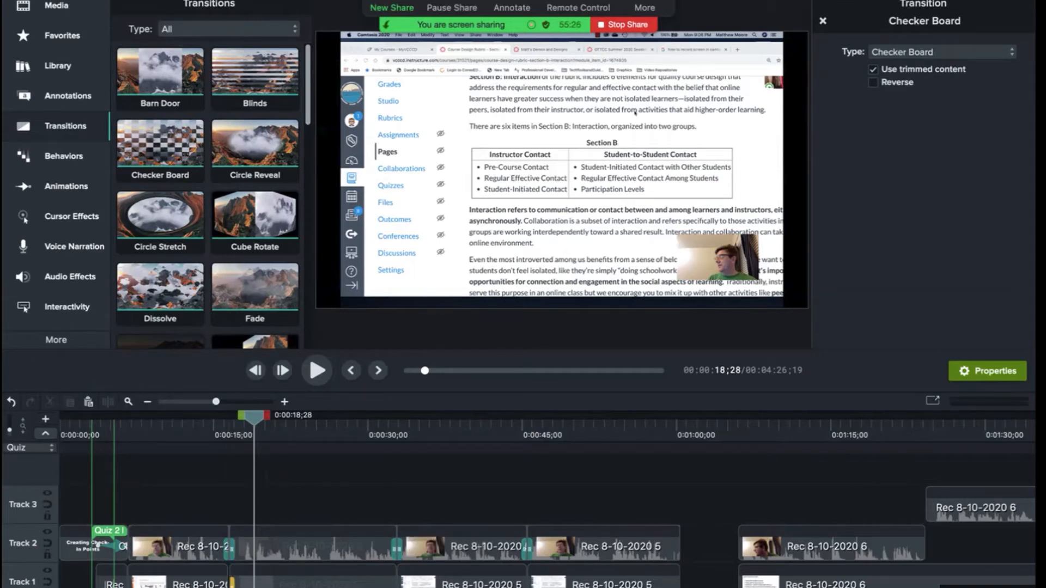
Add a Fade transition on Track 1 at the cut near 0:00:32 and play across it from 0:00:29;16
left_click_drag(255, 290, 398, 582)
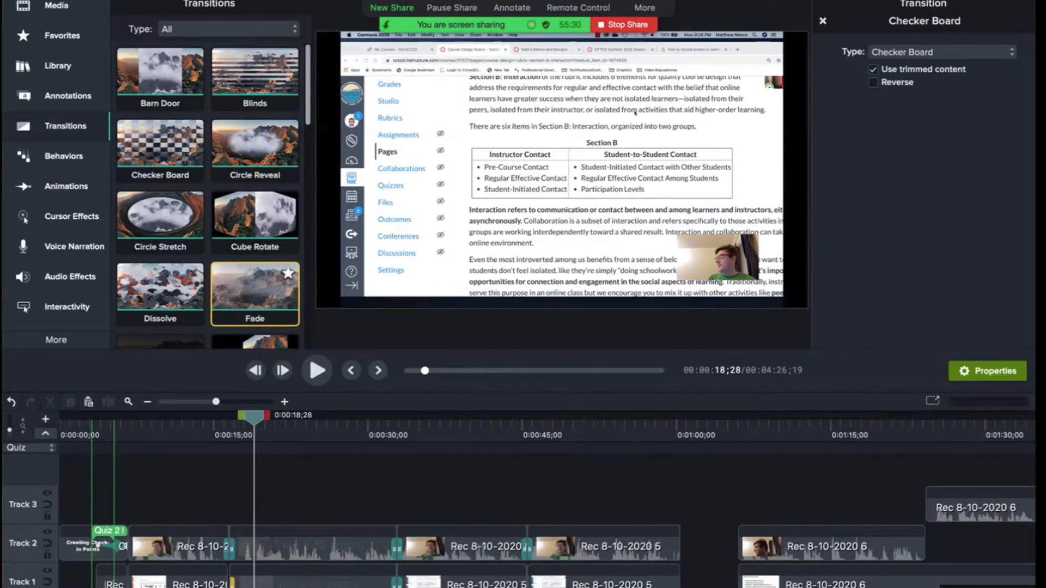
left_click_drag(254, 417, 363, 418)
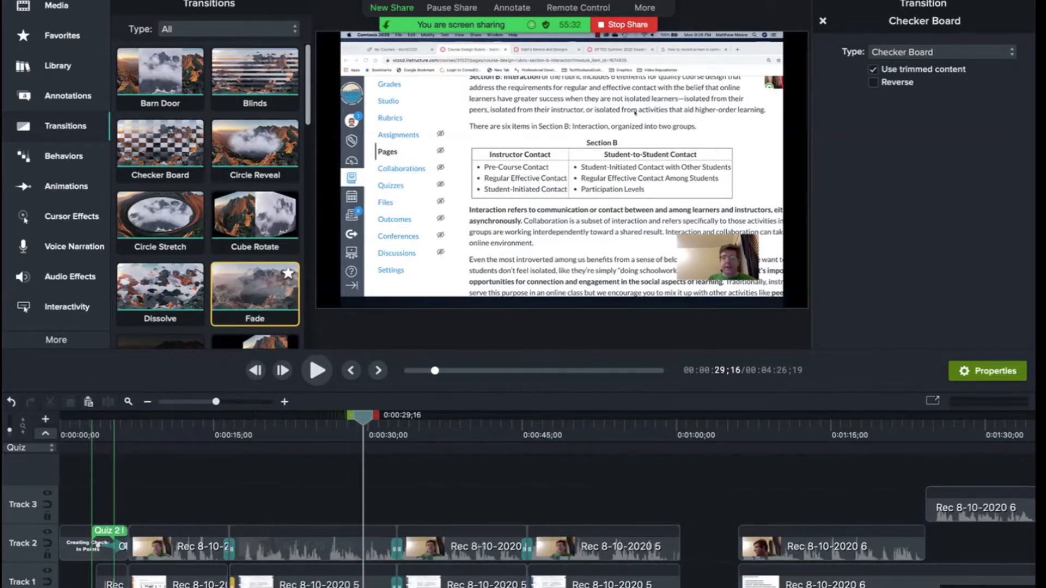
key("space")
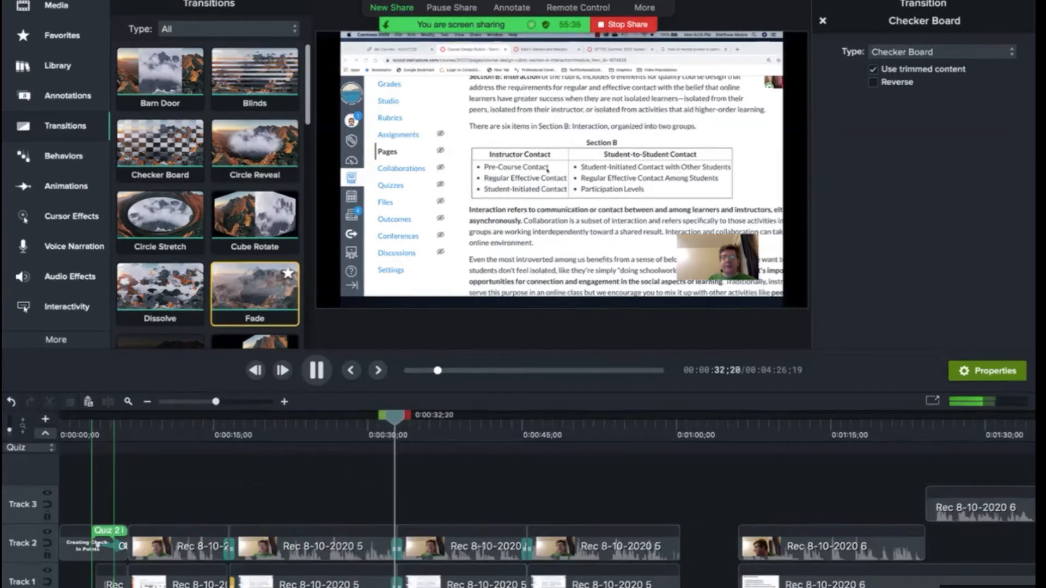
key("space")
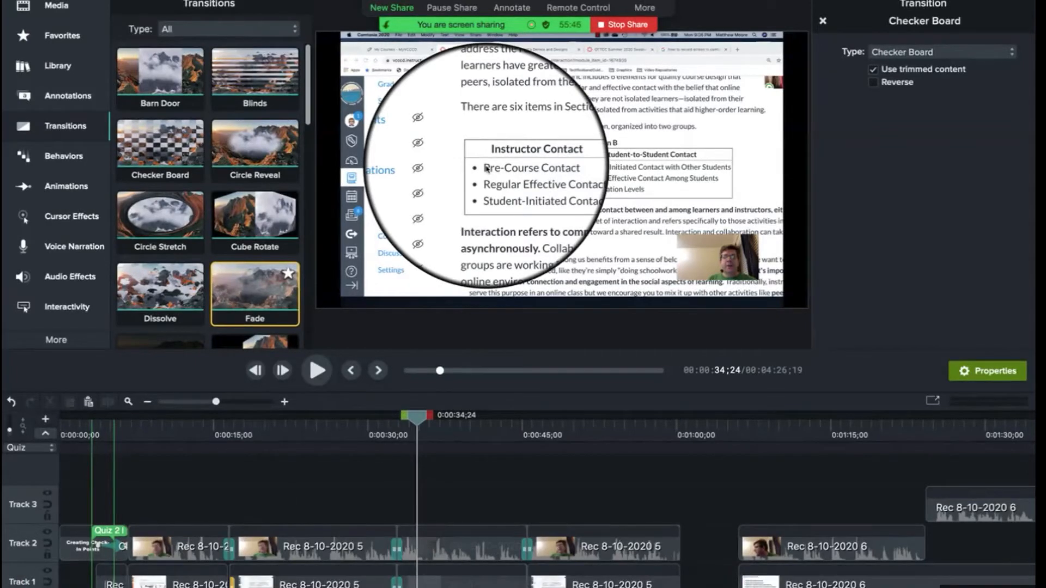
Remove the Circle Stretch transition near 0:00:32 and the Checker Board transition near 0:00:15 from Track 2
left_click(462, 545)
right_click(397, 546)
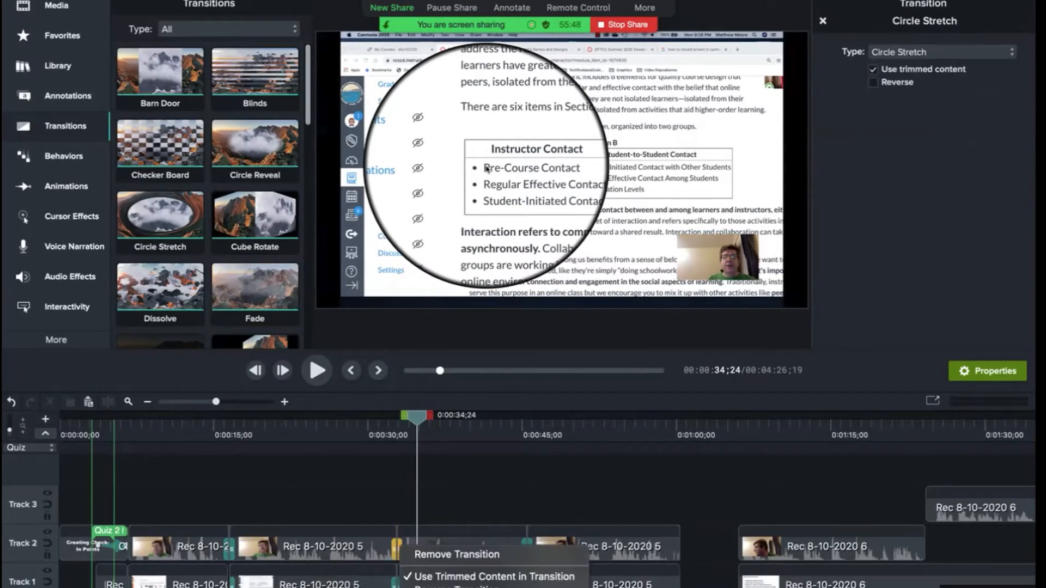
left_click(446, 555)
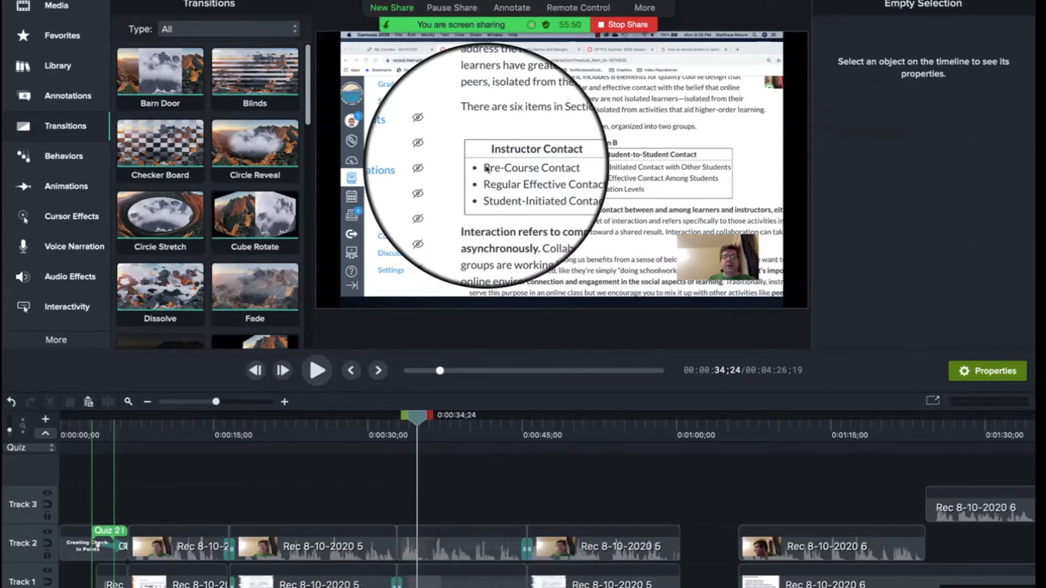
right_click(230, 547)
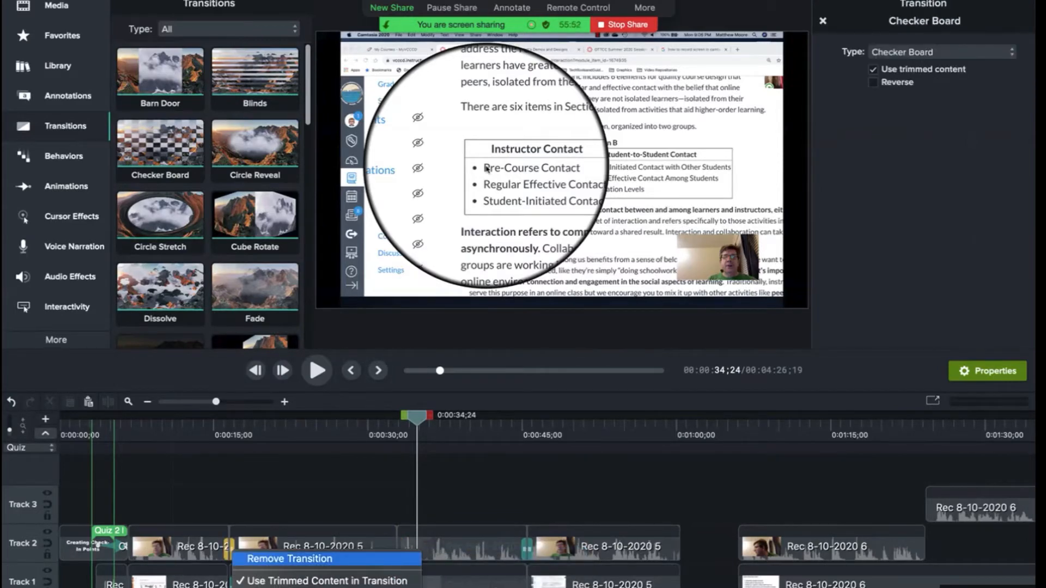
left_click(289, 559)
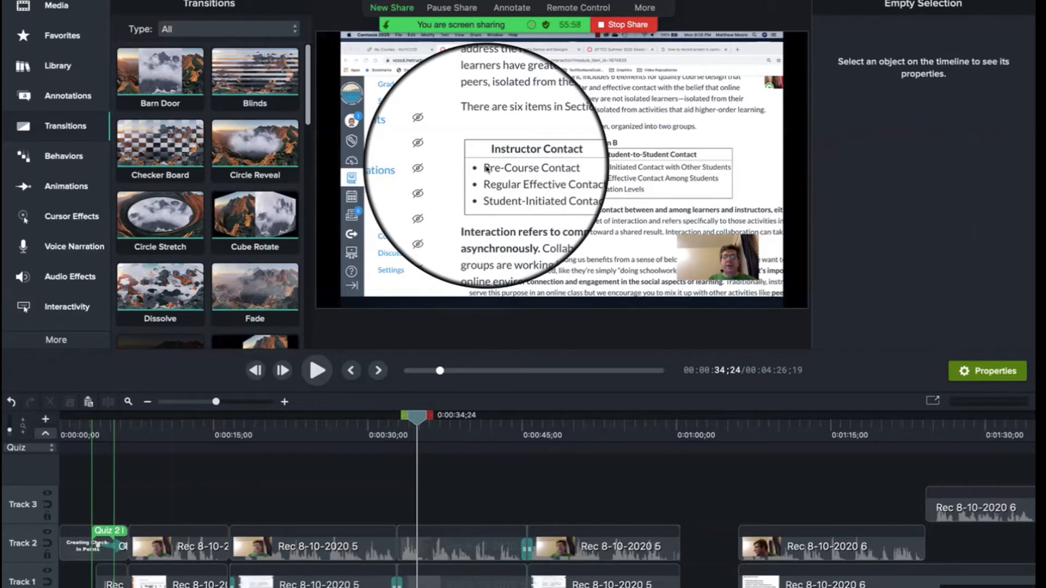
Remove the Cursor Magnify effect from the Rec 8-10-2020 5 clip under the playhead on Track 1 and return the playhead to 0:00:31;09
left_click(462, 587)
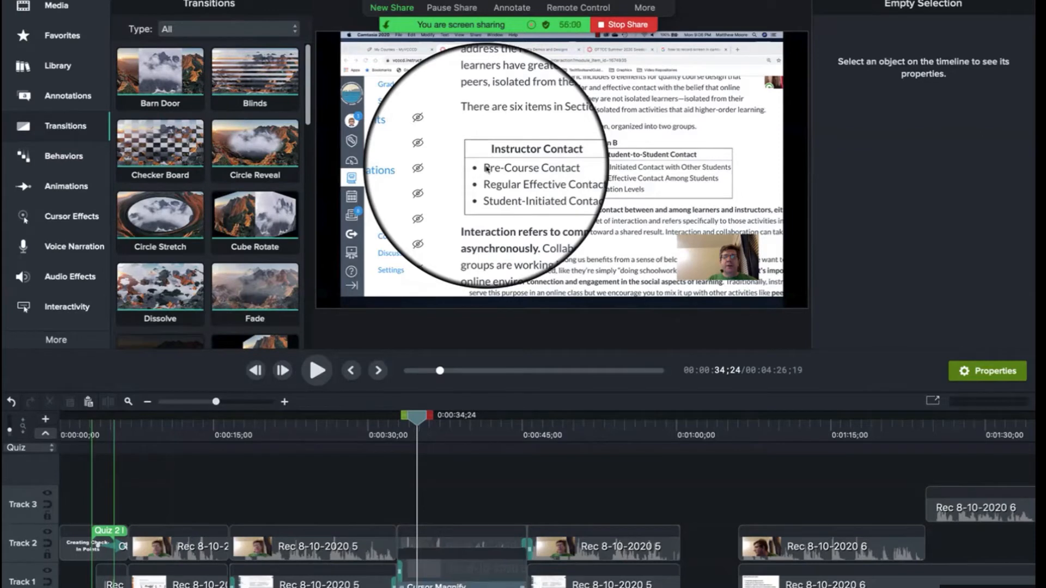
left_click(462, 586)
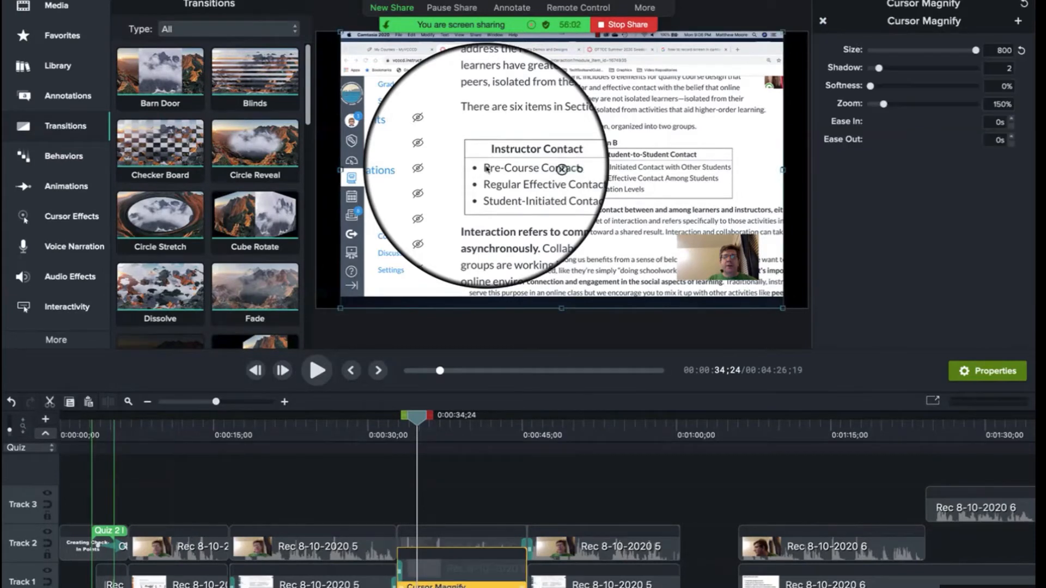
right_click(469, 585)
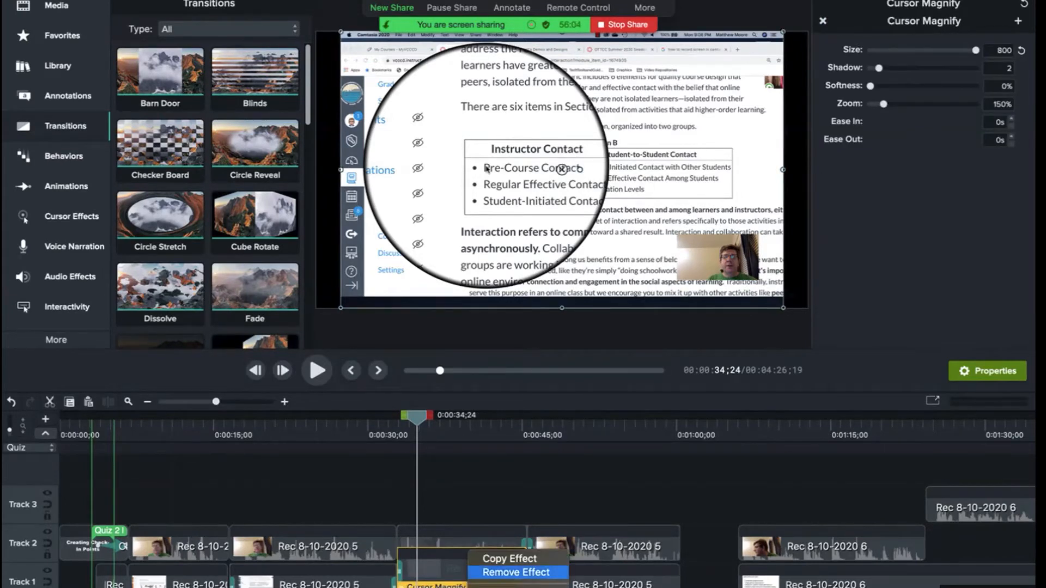
left_click(501, 570)
left_click_drag(417, 417, 381, 417)
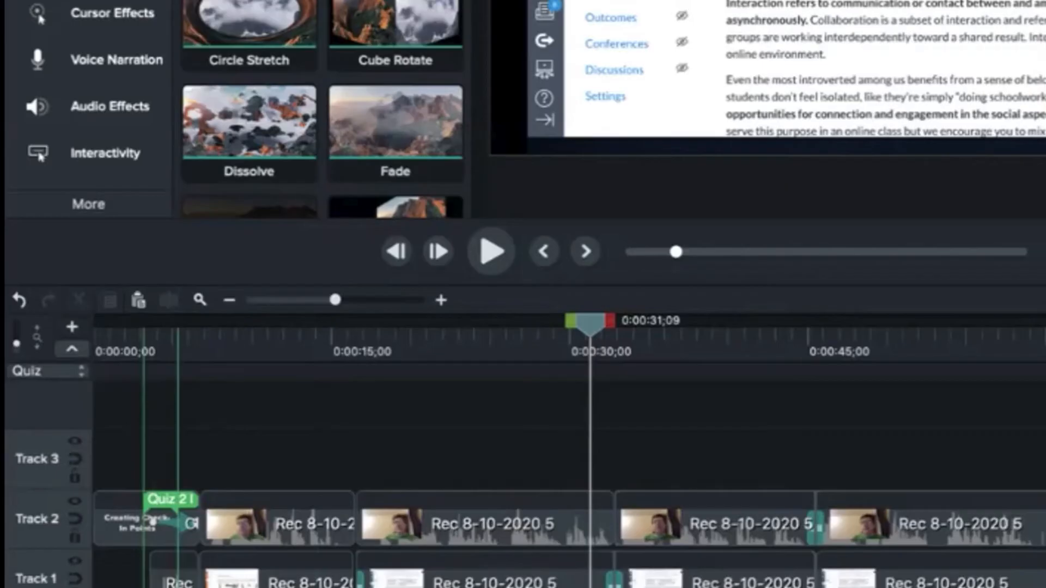
Retime the title callout's animation on Track 2 so it starts at 0:00:01;23 and ends at 0:00:06;00
left_click(99, 545)
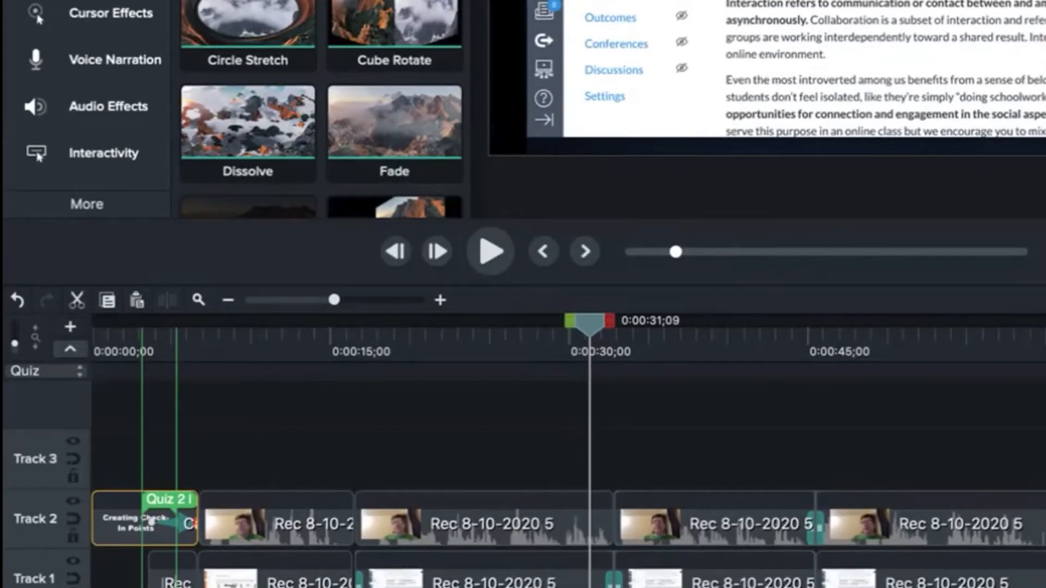
left_click_drag(590, 323, 122, 323)
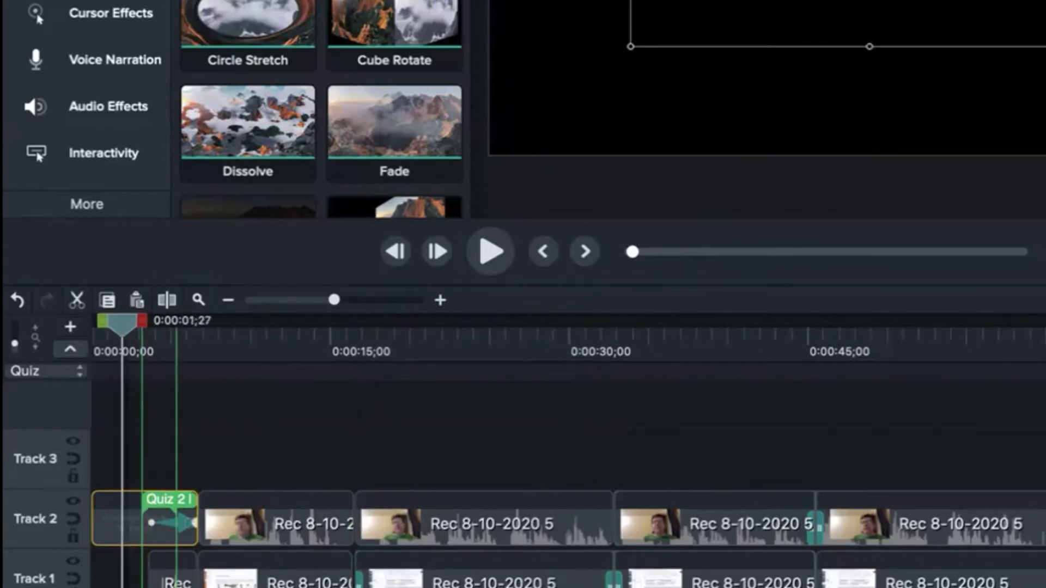
left_click(180, 523)
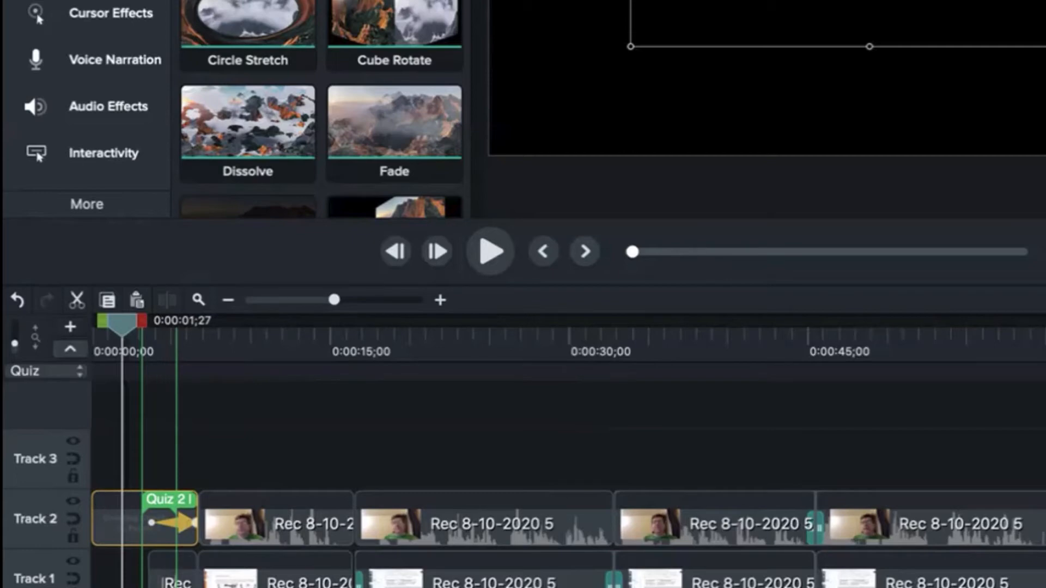
left_click(155, 534)
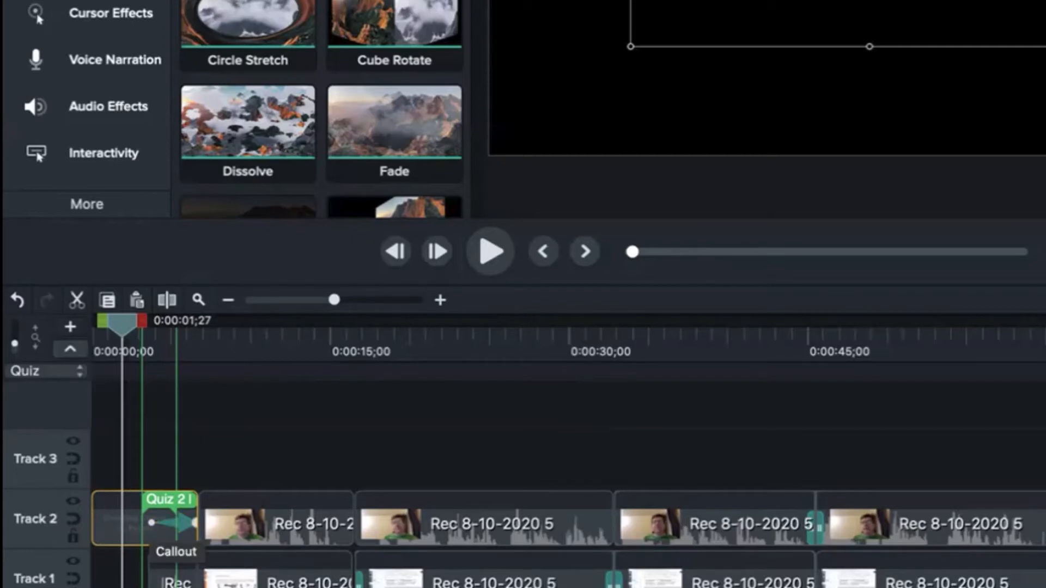
left_click(152, 523)
left_click_drag(152, 522, 119, 523)
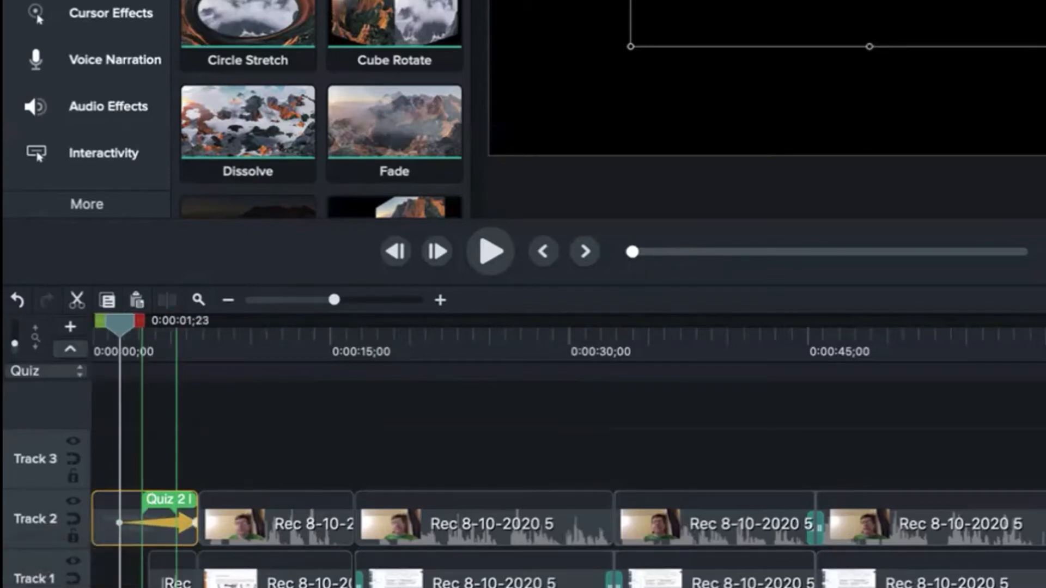
mouse_move(194, 523)
left_mouse_down()
mouse_move(176, 523)
mouse_move(186, 523)
left_mouse_up()
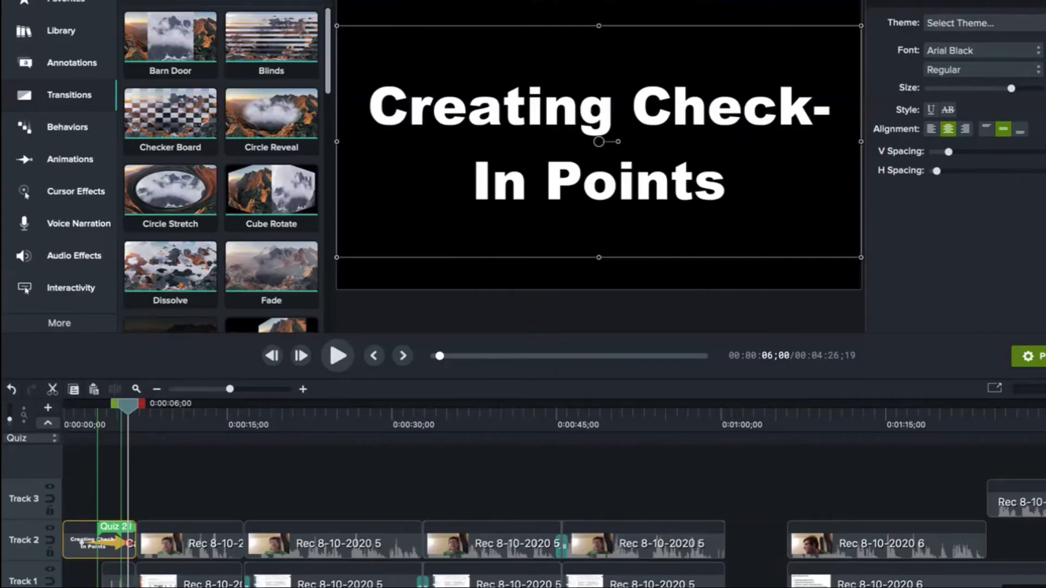
Delete the Quiz 2 and Quiz 1 markers from the title callout at the start of Track 2
mouse_move(128, 407)
left_mouse_down()
mouse_move(63, 406)
mouse_move(120, 407)
left_mouse_up()
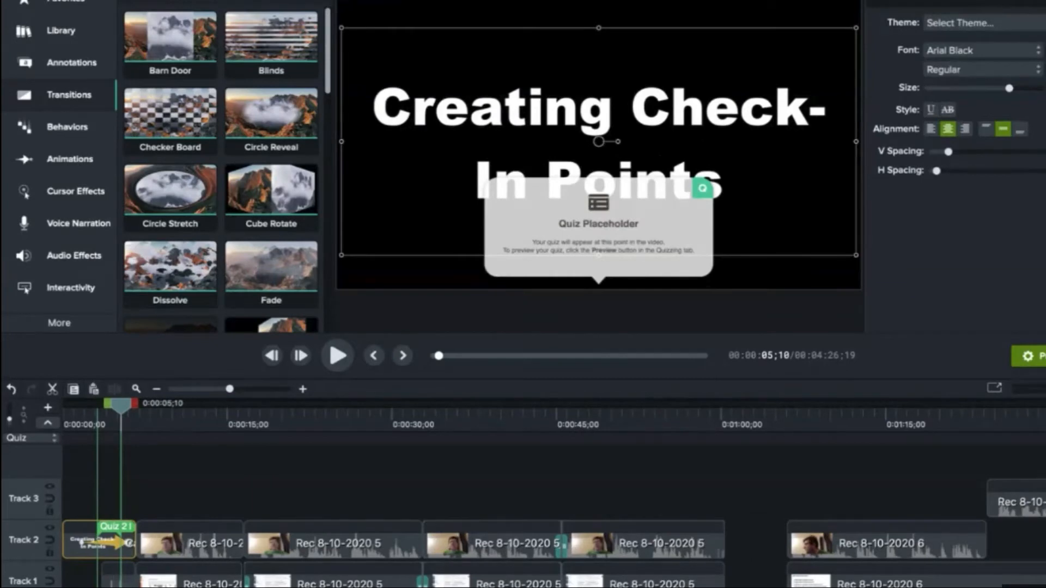
key("Escape")
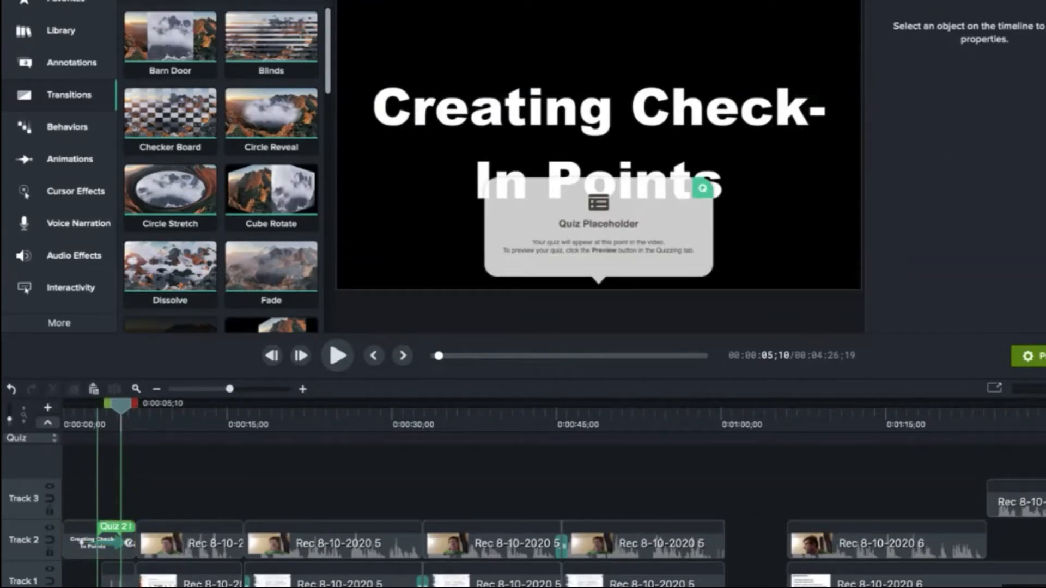
left_click(114, 526)
right_click(119, 527)
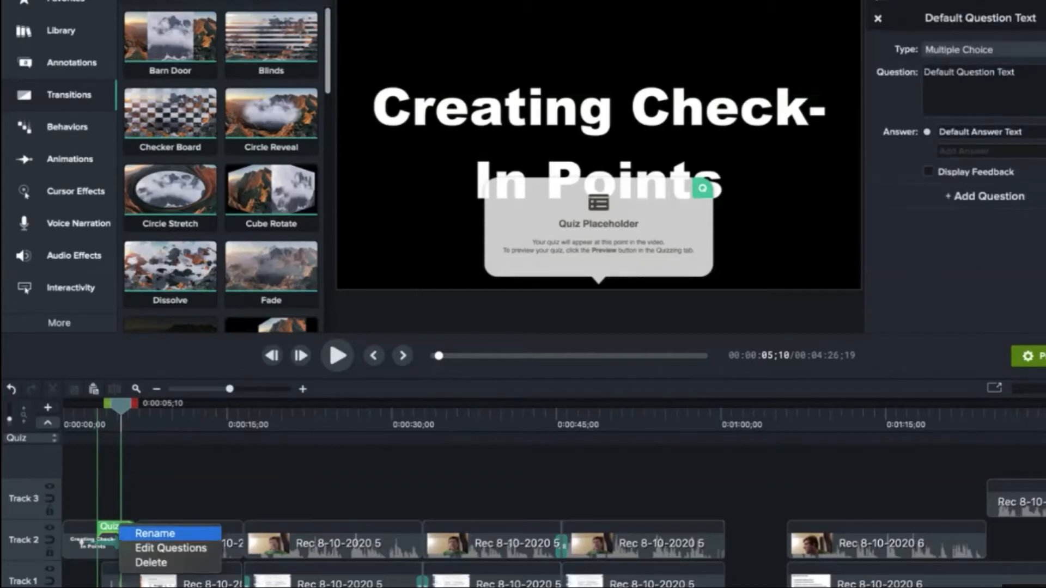
left_click(151, 563)
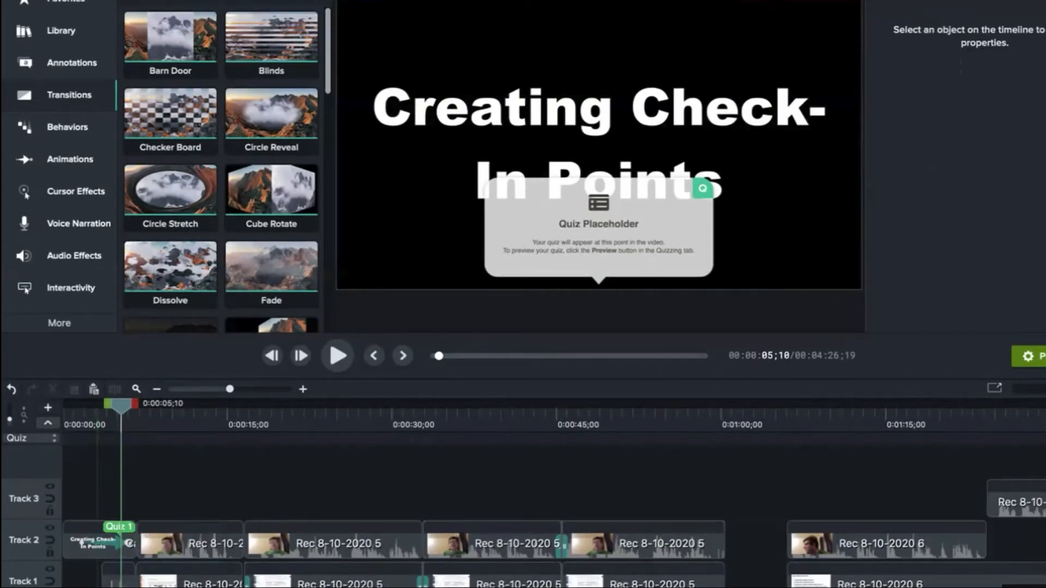
right_click(120, 526)
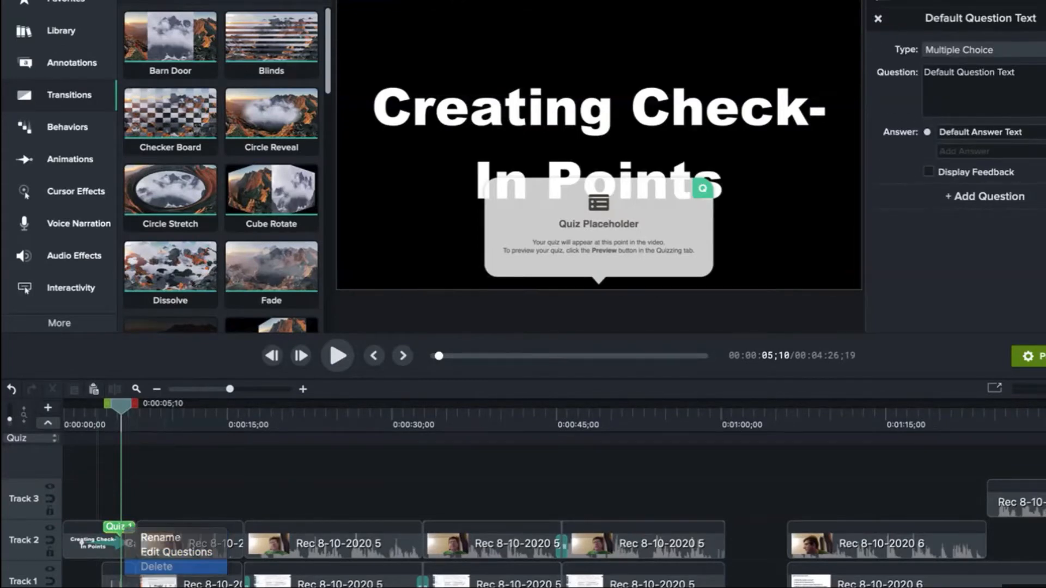
left_click(155, 567)
Play the opening from the start of the timeline through the title animation to about 0:00:08;22
left_click_drag(121, 405, 64, 405)
key("space")
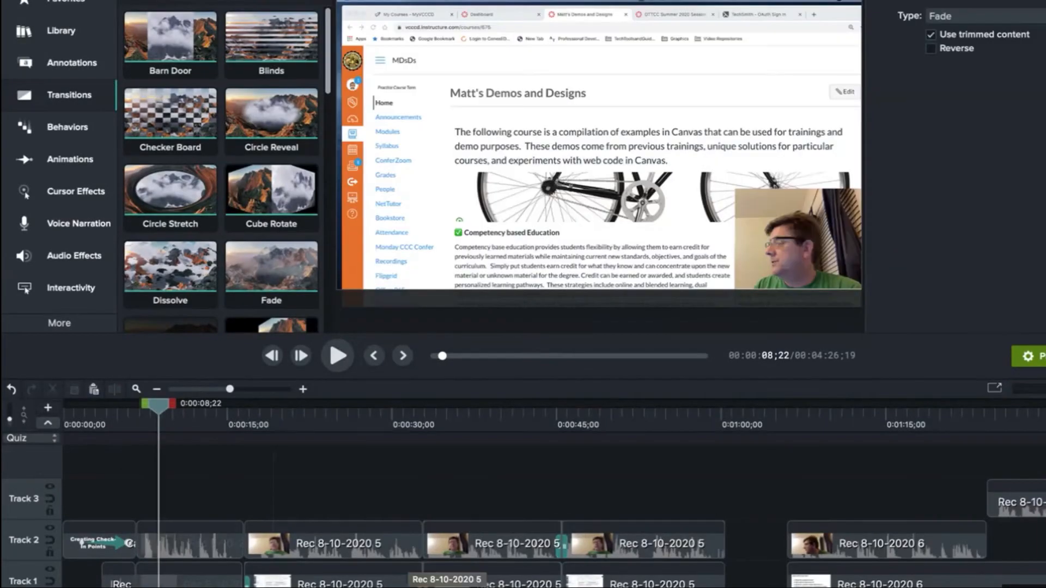
left_click(417, 583)
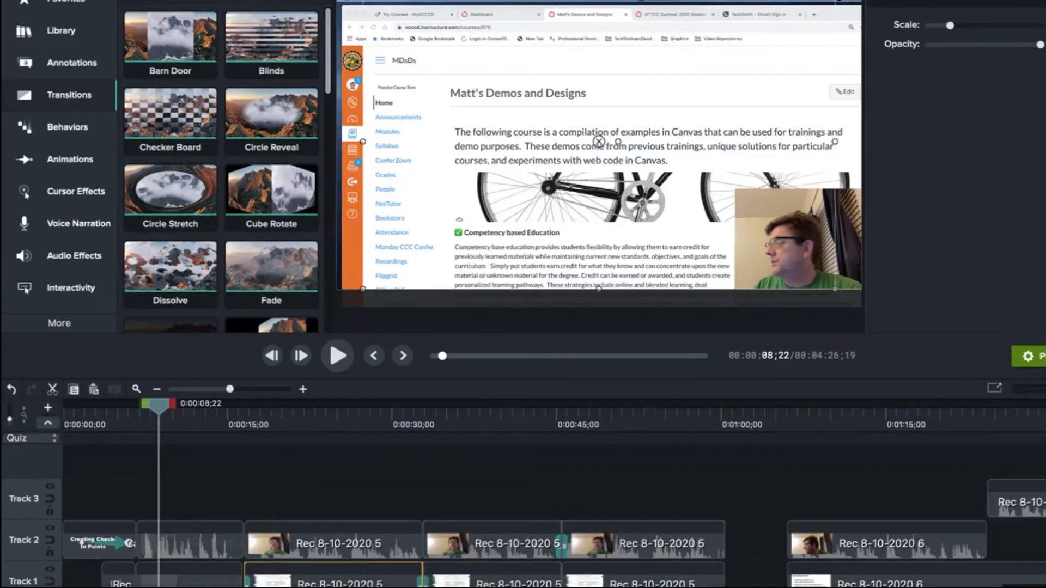
key("Escape")
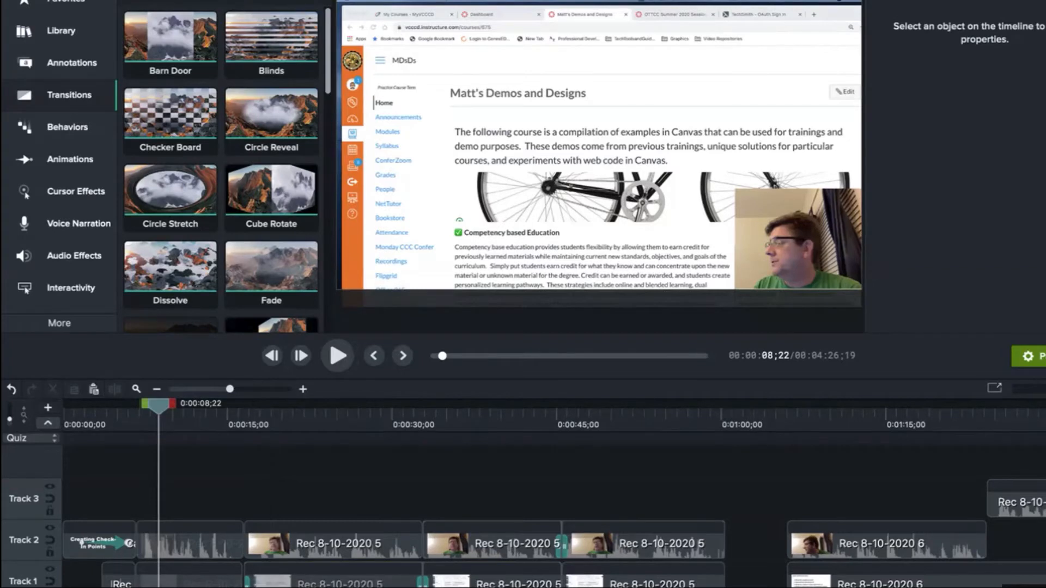
Move the playhead to 0:00:23;00 and enlarge the webcam clip on the canvas, scaling it out from its upper-left corner
mouse_move(205, 582)
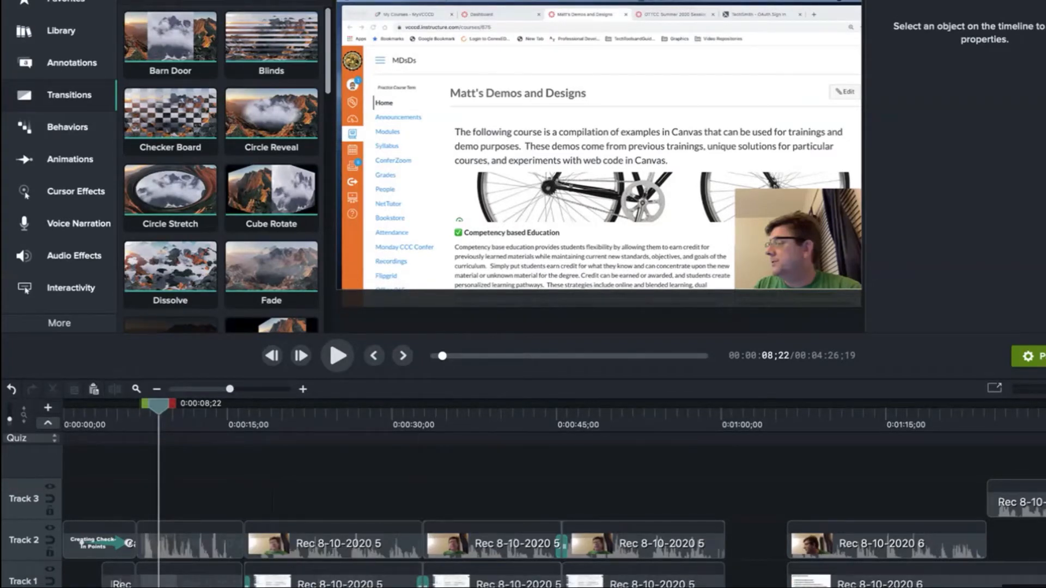
left_click_drag(159, 406, 315, 406)
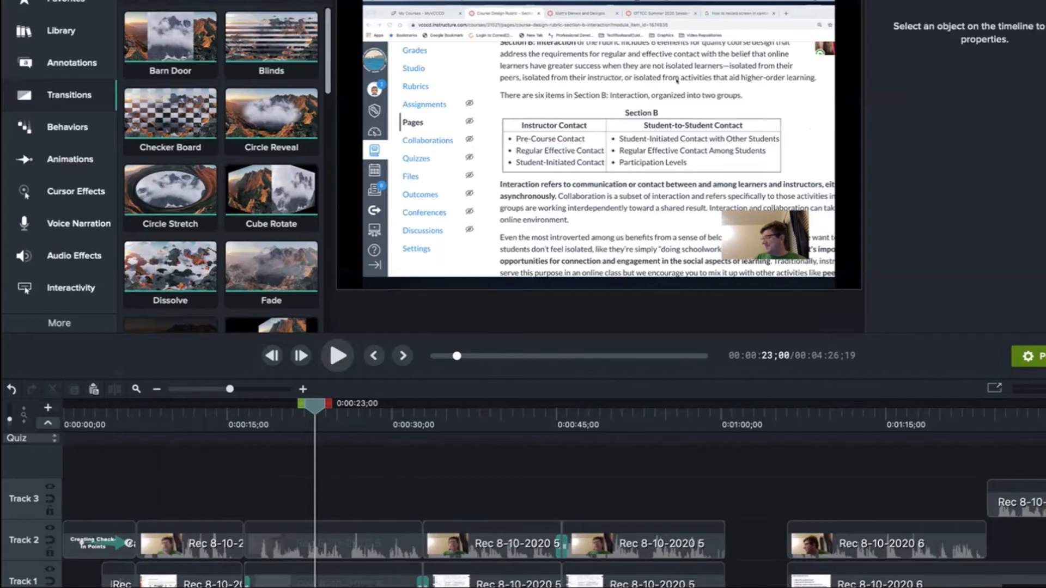
left_click(765, 236)
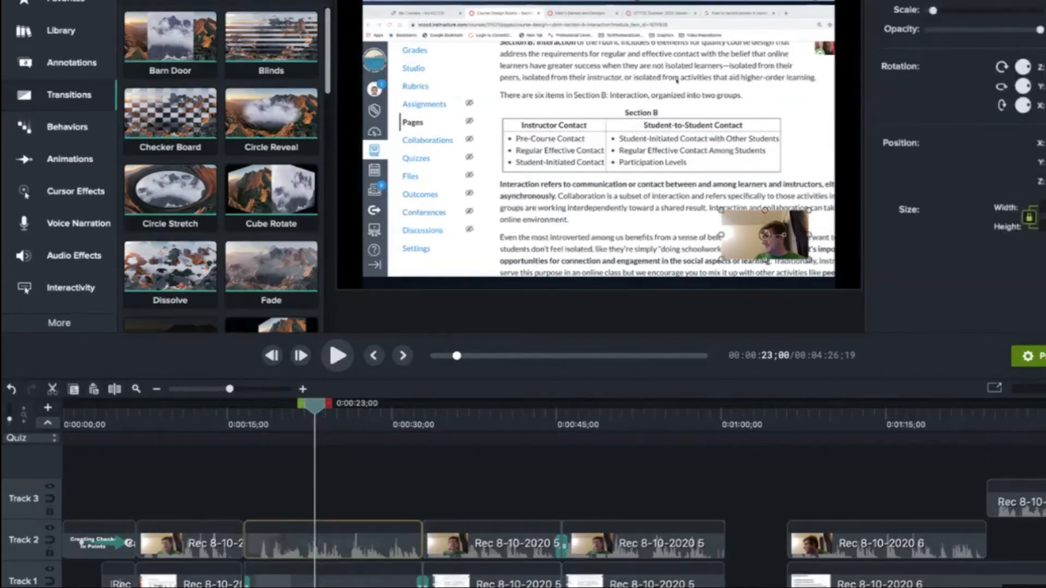
left_click_drag(721, 210, 567, 124)
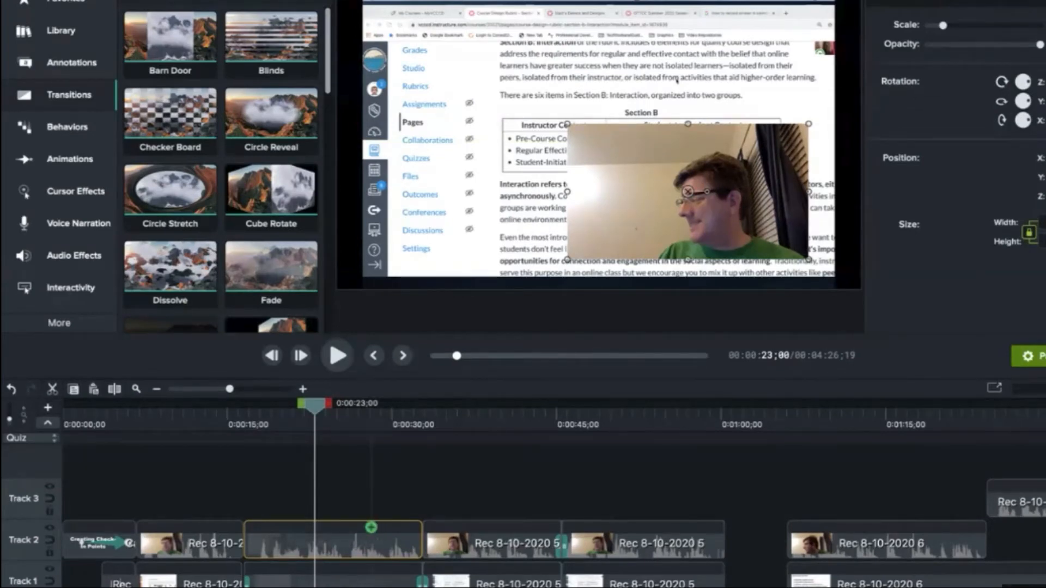
Crop the empty wall off the webcam clip's left side and place the clip in the screen recording's lower-right corner
right_click(595, 217)
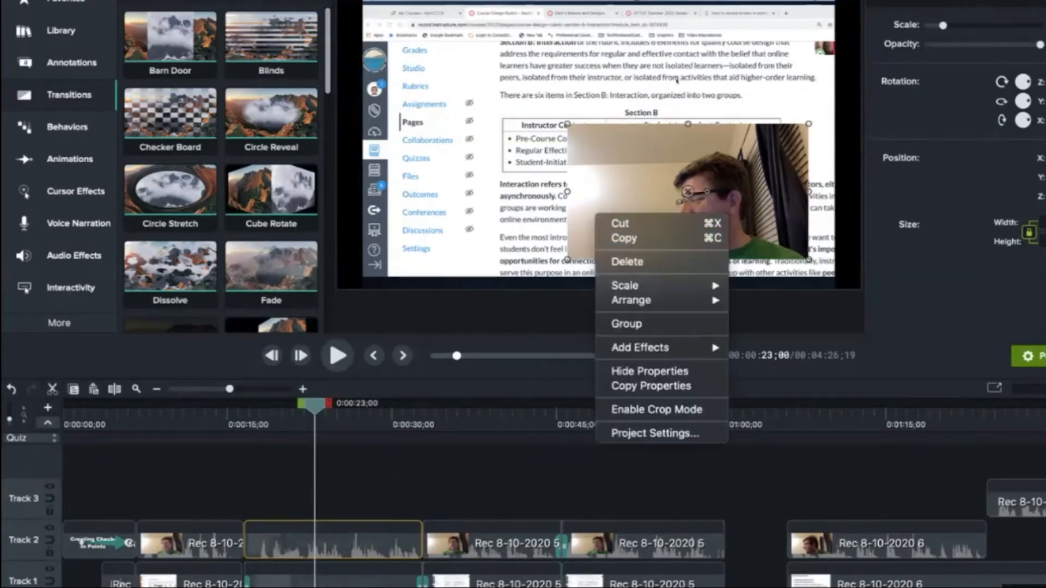
left_click(657, 409)
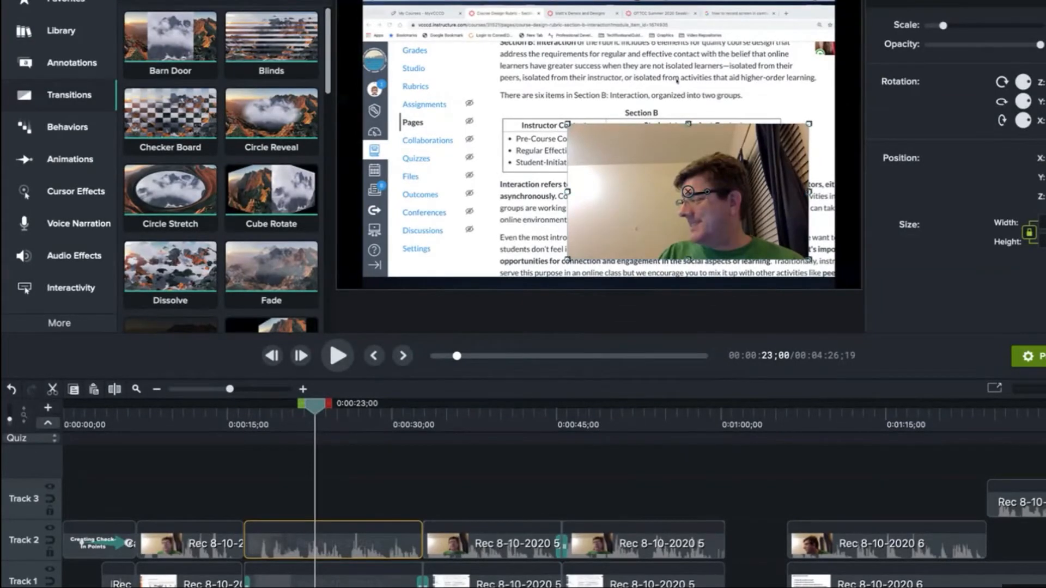
key("Escape")
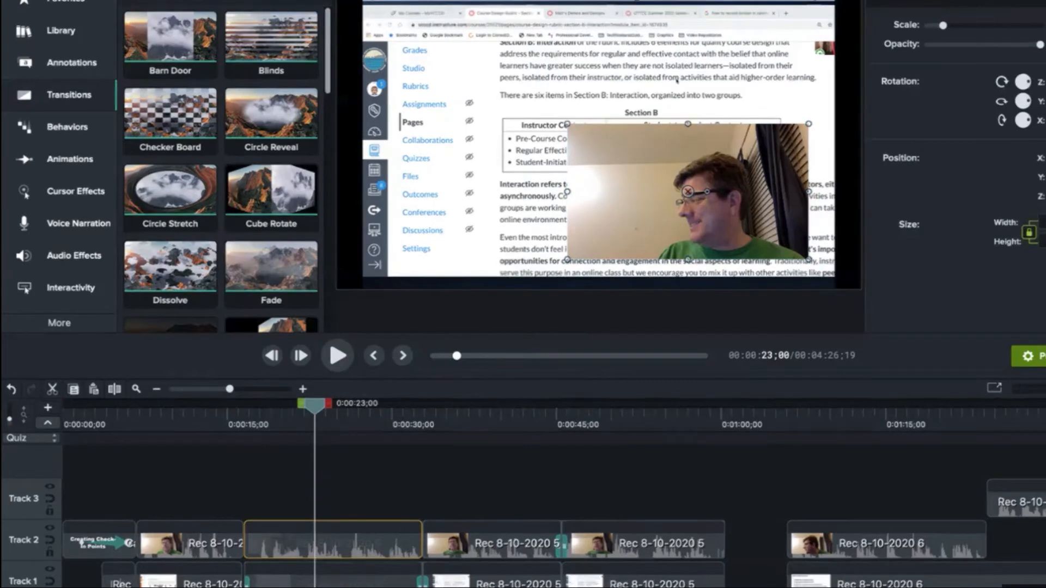
key("alt")
left_click_drag(567, 192, 657, 192)
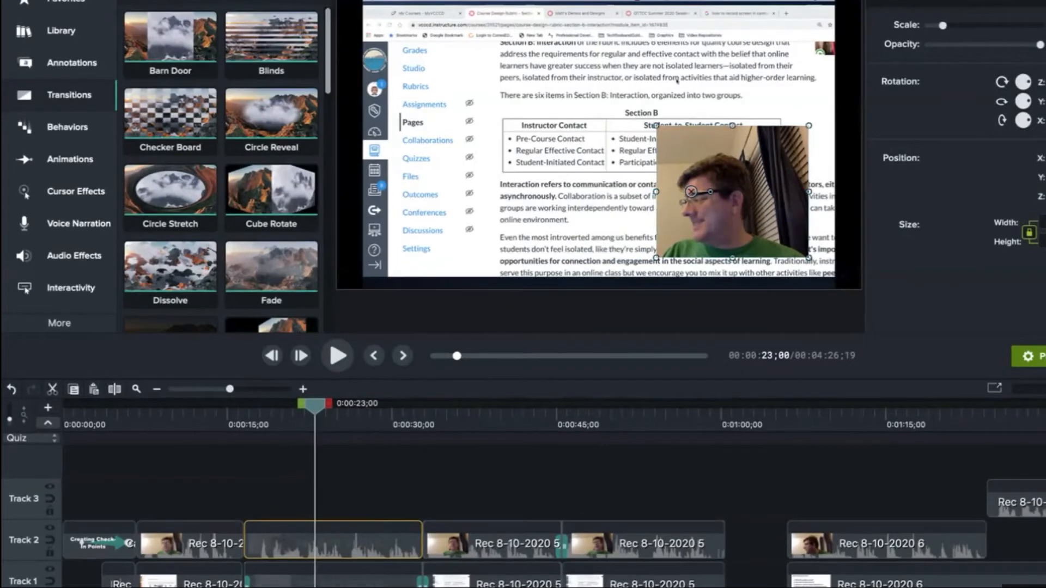
left_click_drag(732, 212, 742, 212)
left_click_drag(770, 210, 758, 210)
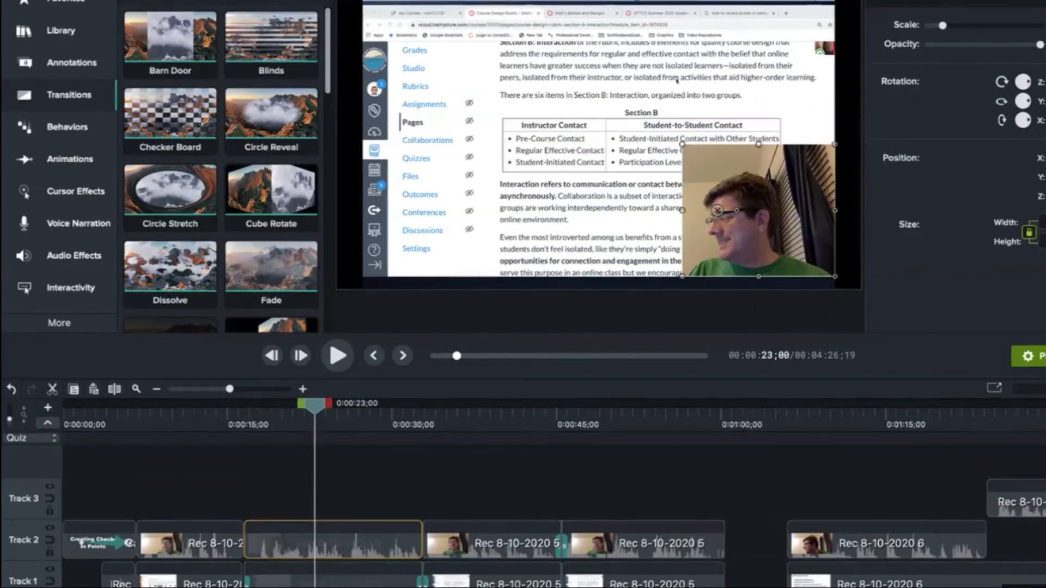
Enlarge the screen recording at 0:00:23;00 to span the canvas width and move the webcam clip into the canvas's lower-right corner
left_click(677, 81)
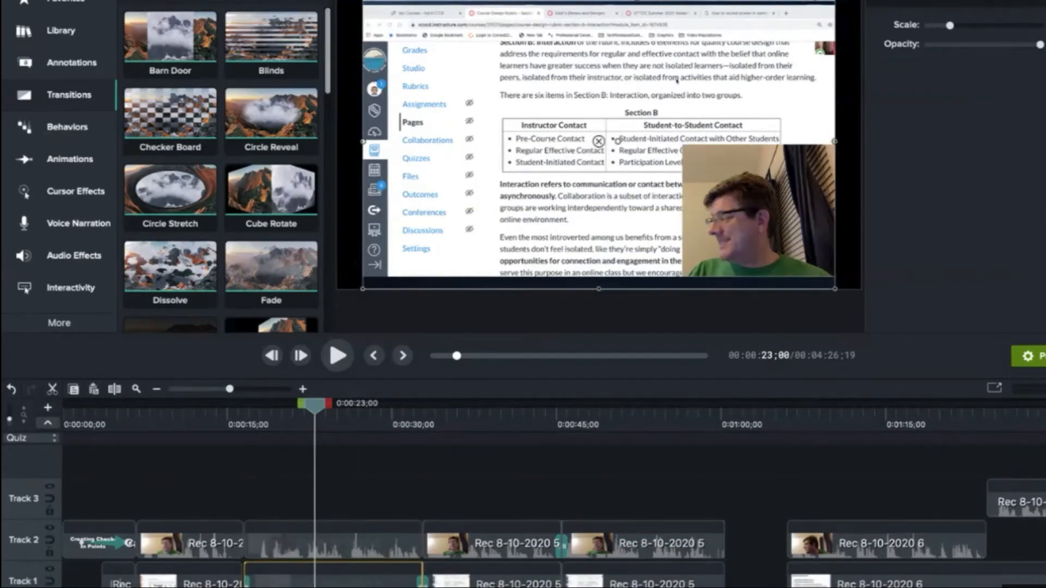
left_click_drag(363, 289, 336, 305)
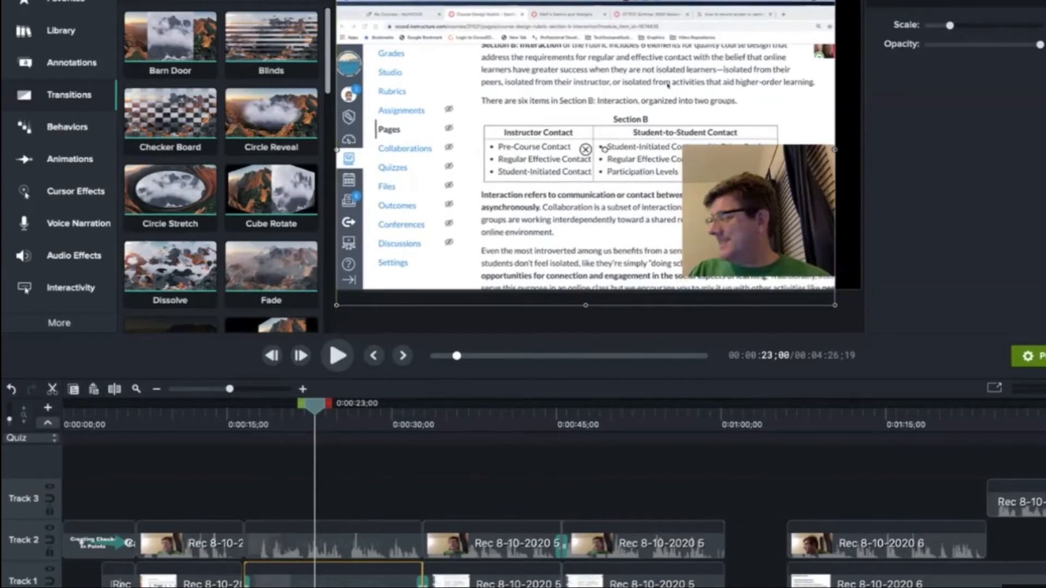
left_click_drag(834, 305, 860, 321)
left_click(717, 211)
left_click_drag(717, 211, 744, 222)
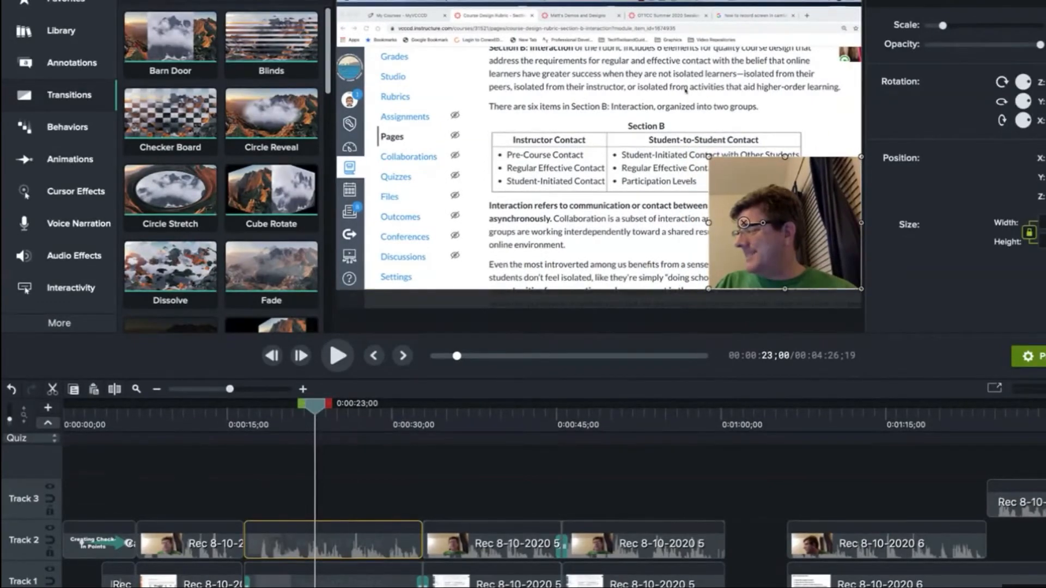
left_click(599, 158)
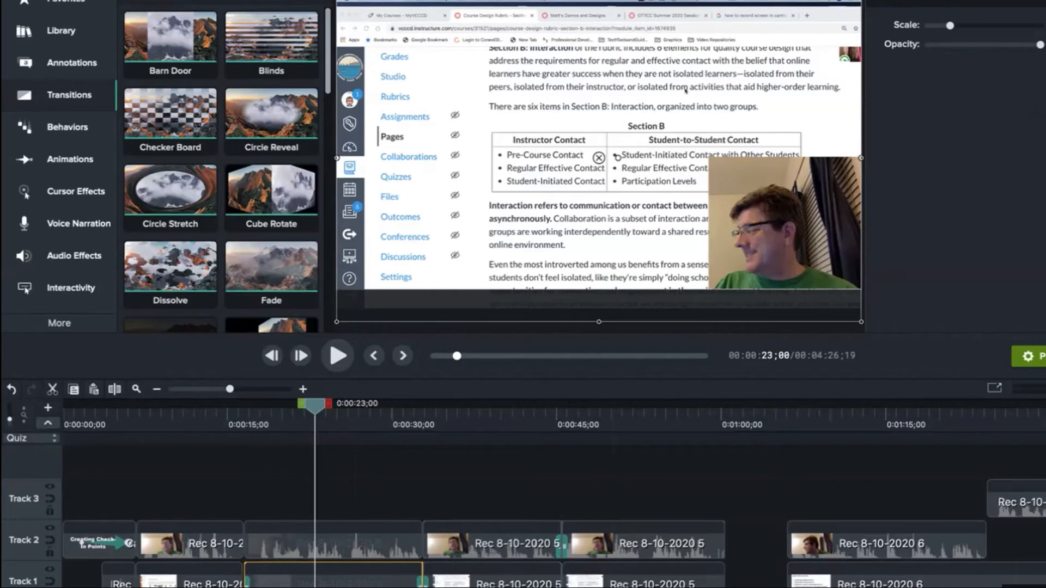
Move the playhead to 0:01:09;13, separate the Rec 8-10-2020 6 webcam clip's video and audio, and place the audio on Track 4
left_click_drag(315, 407, 1013, 407)
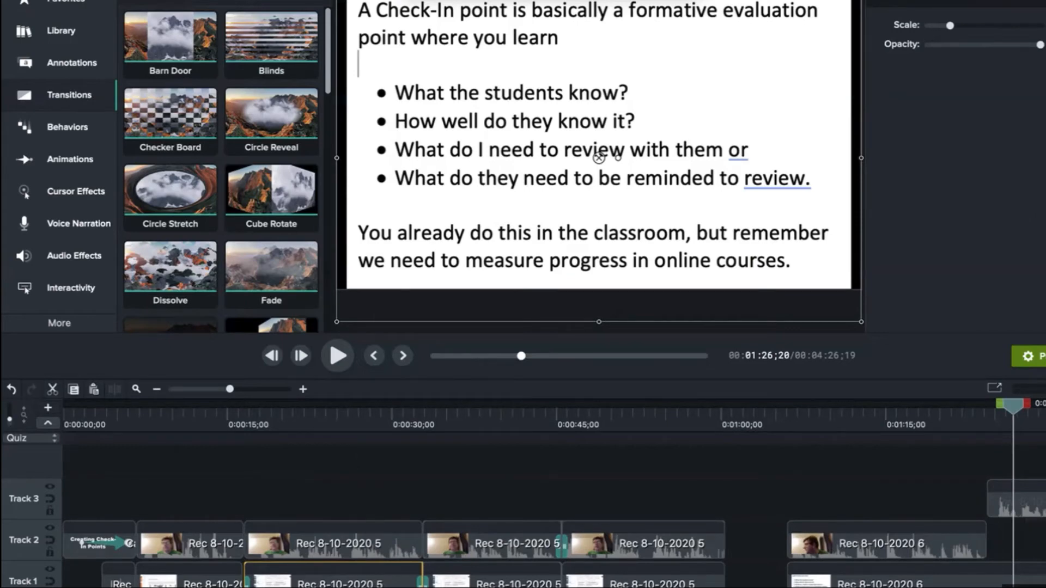
mouse_move(1013, 406)
left_mouse_down()
mouse_move(889, 407)
mouse_move(1016, 407)
left_mouse_up()
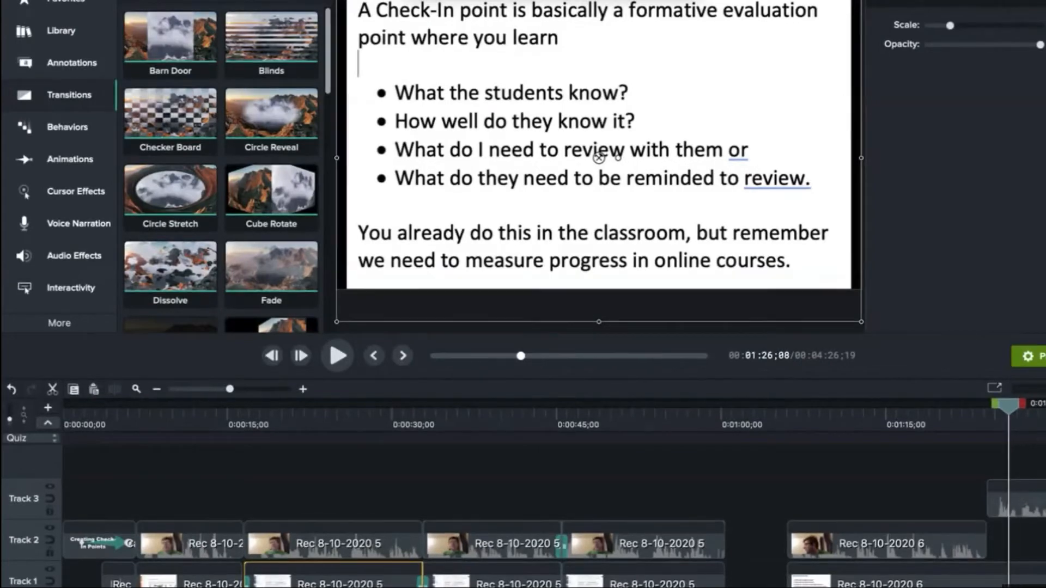
left_click_drag(1016, 407, 556, 406)
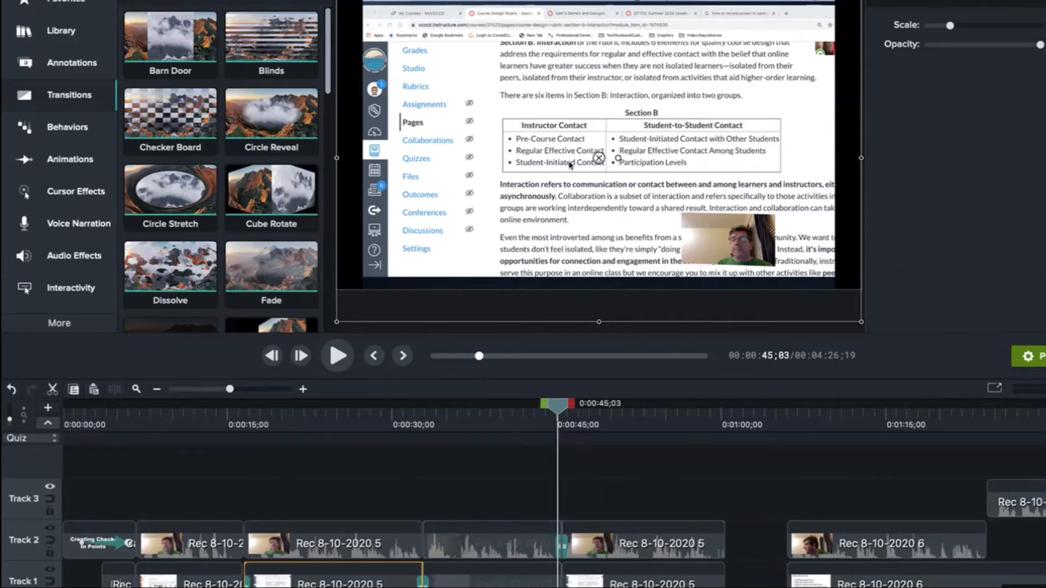
key("Escape")
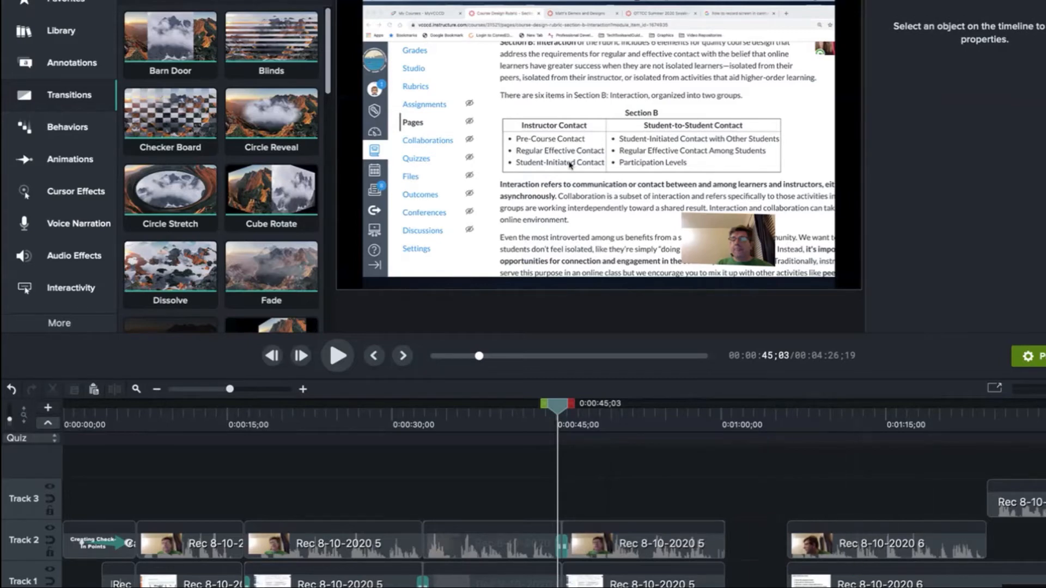
left_click(886, 540)
left_click_drag(557, 407, 823, 406)
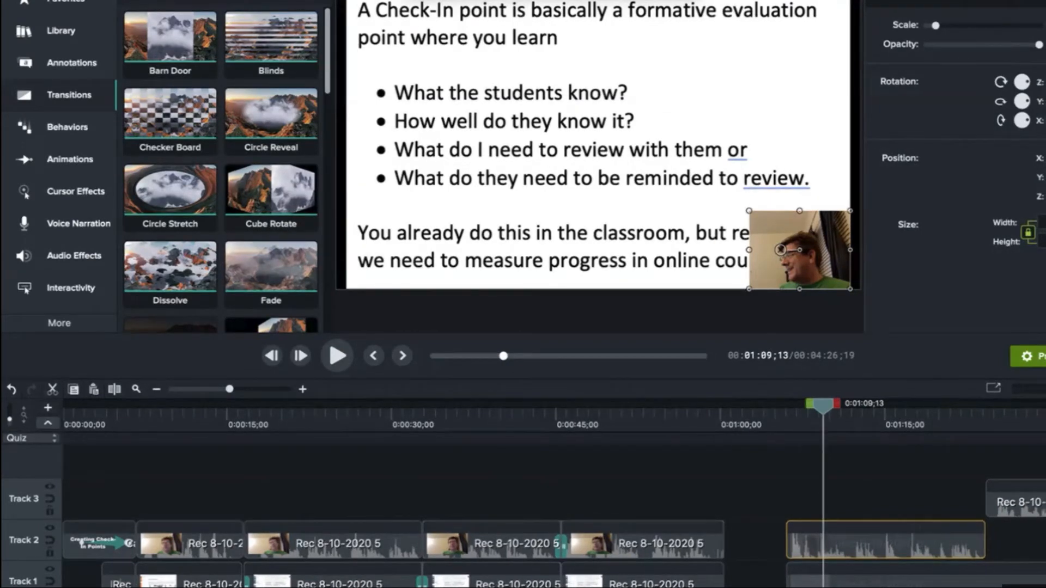
right_click(926, 531)
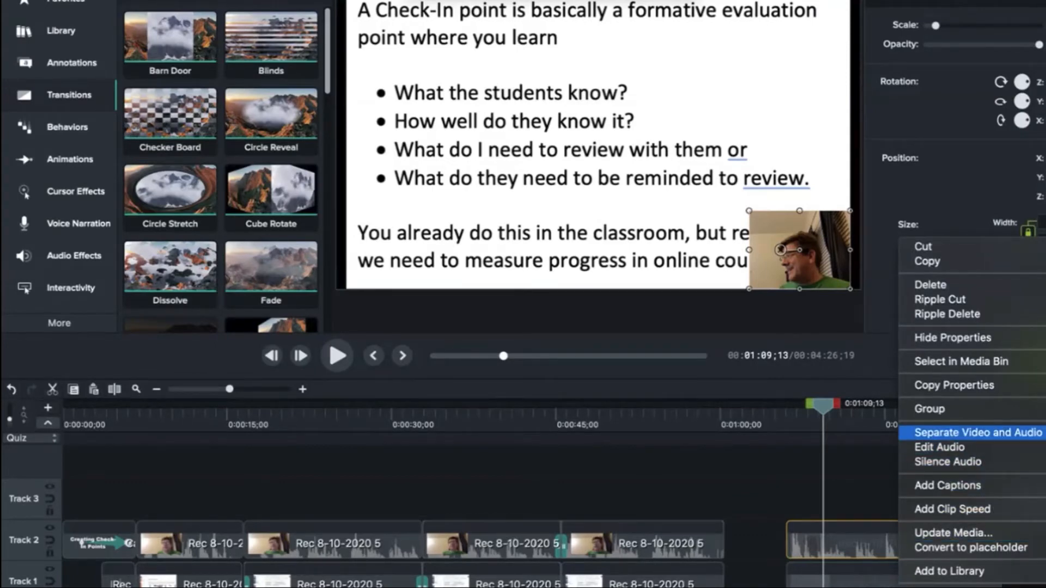
left_click(977, 433)
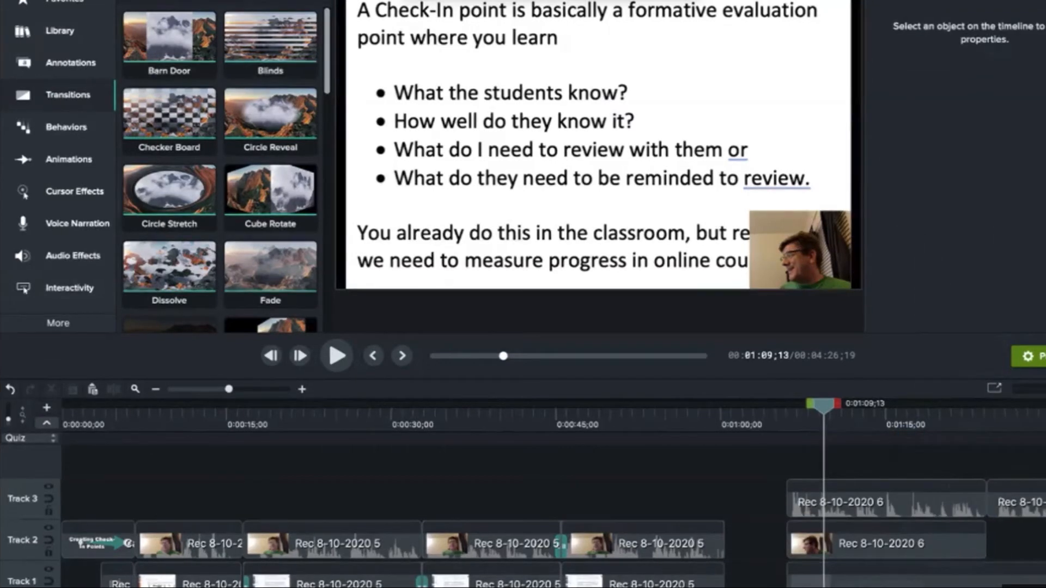
left_click_drag(920, 498, 921, 460)
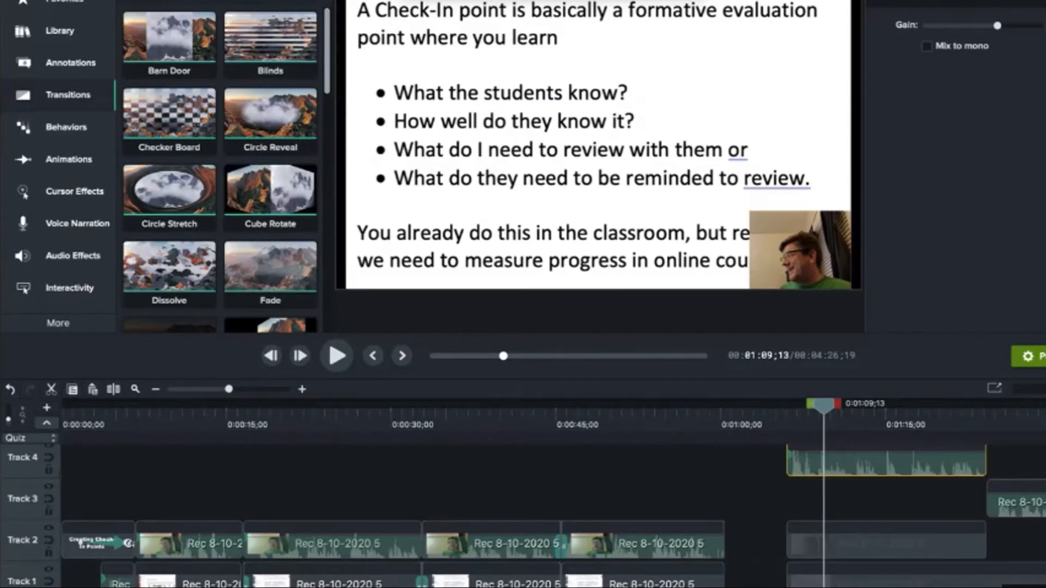
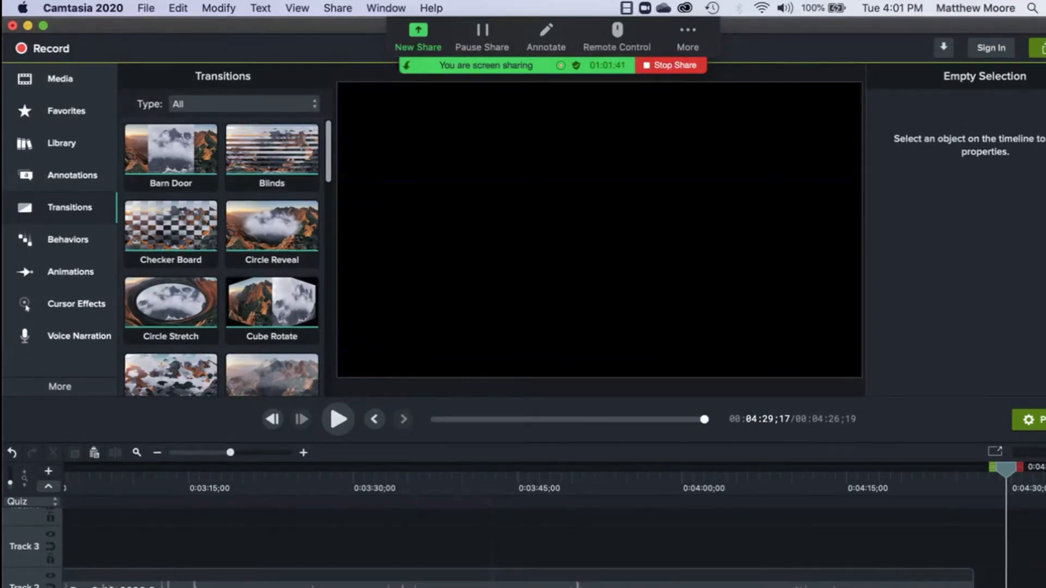
Switch to Chrome and show the Canvas assignment "The Rejection of Foreign Science - Check In with Students - Camtasia Example"
key("super+Tab")
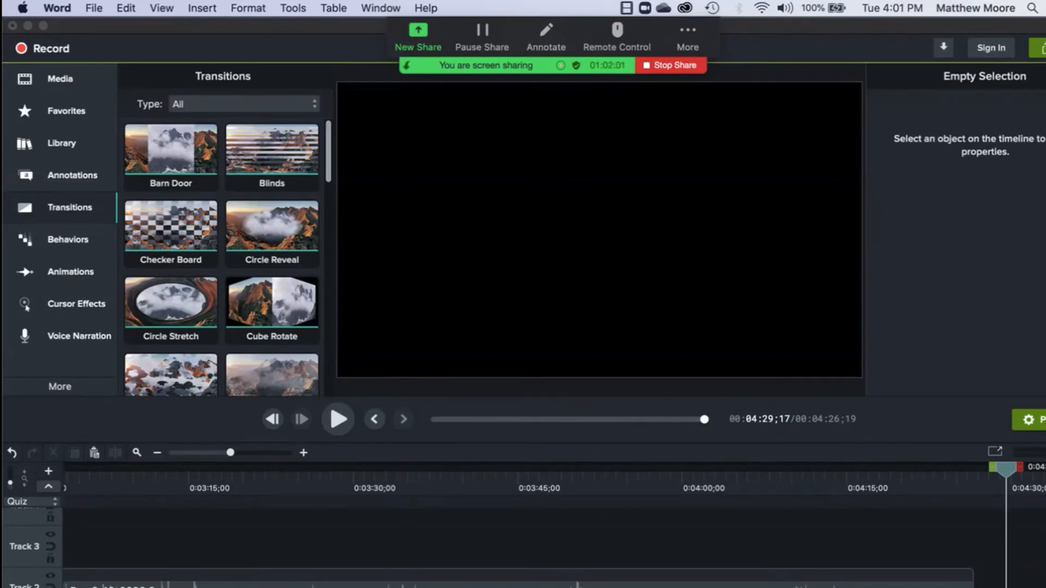
key("super+Tab")
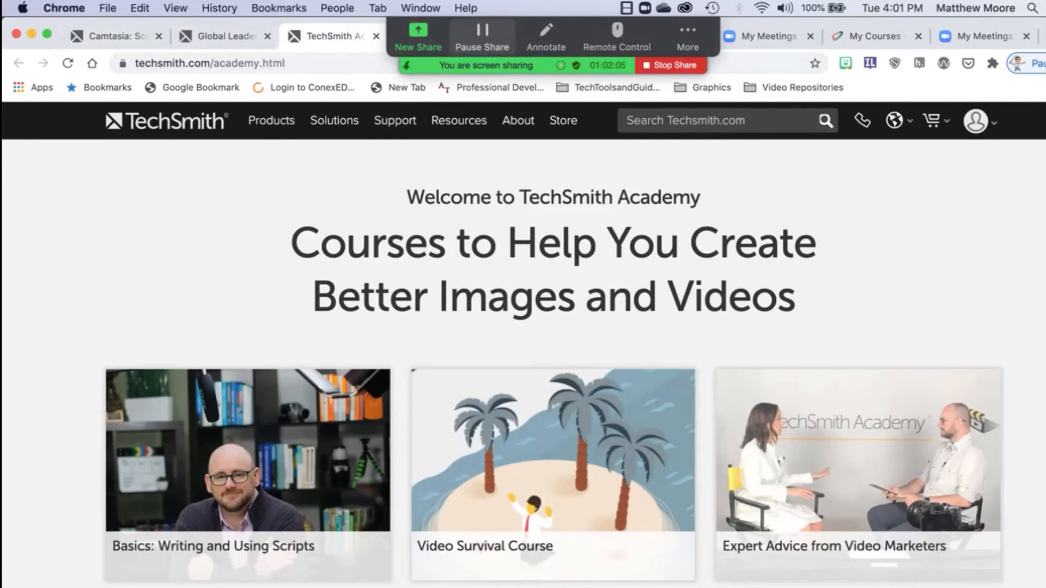
left_click_drag(482, 47, 1045, 218)
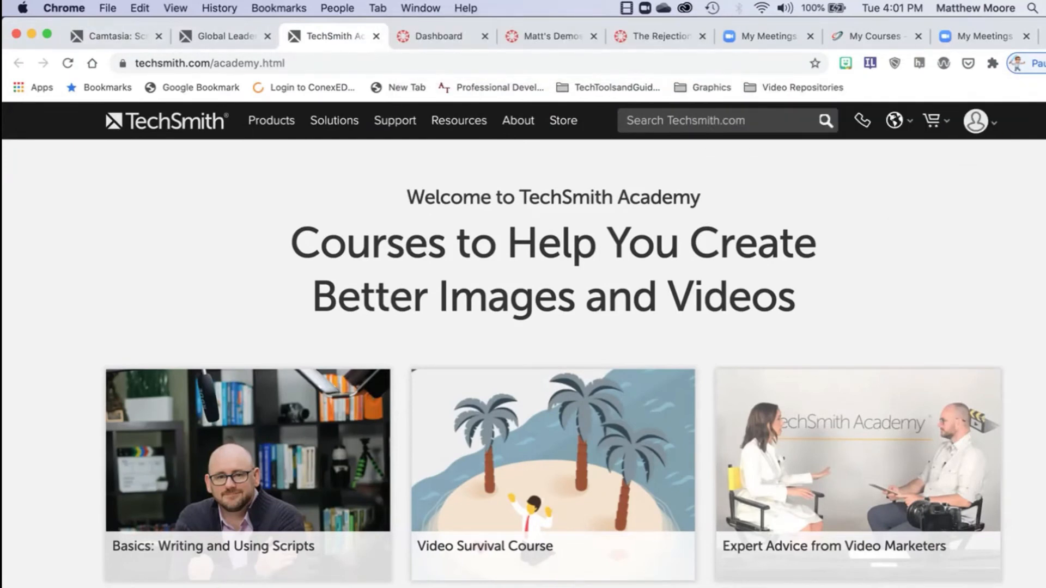
left_click(660, 36)
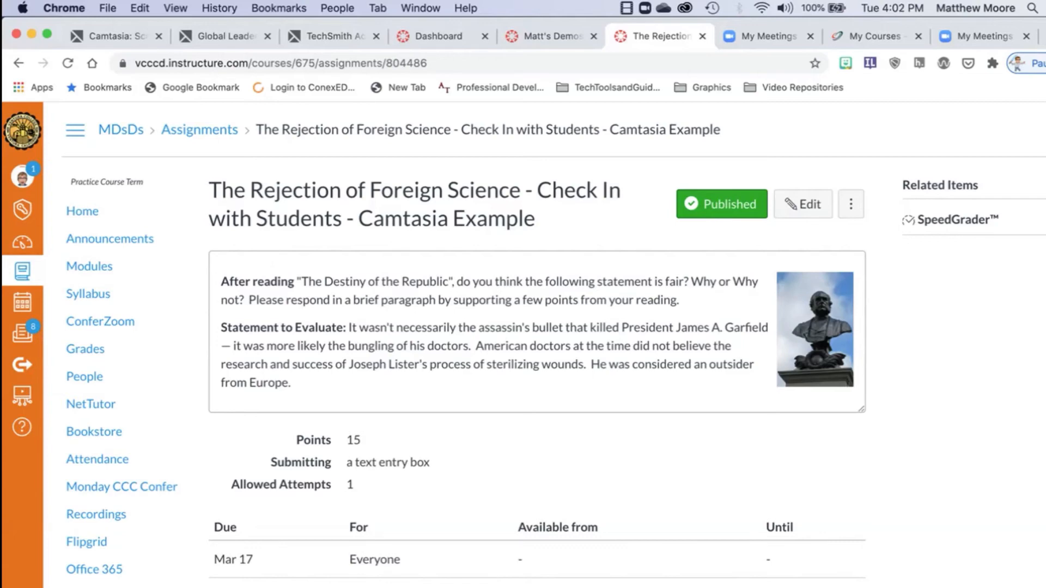
Open the assignment for editing and delete the statue image and all the text from its description
left_click(803, 204)
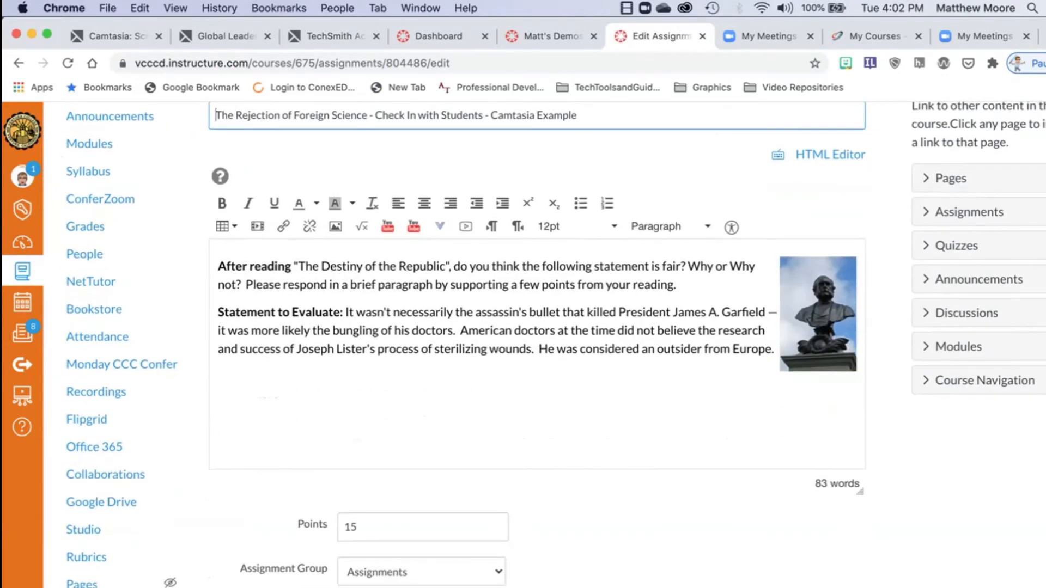
left_click(818, 314)
key("BackSpace")
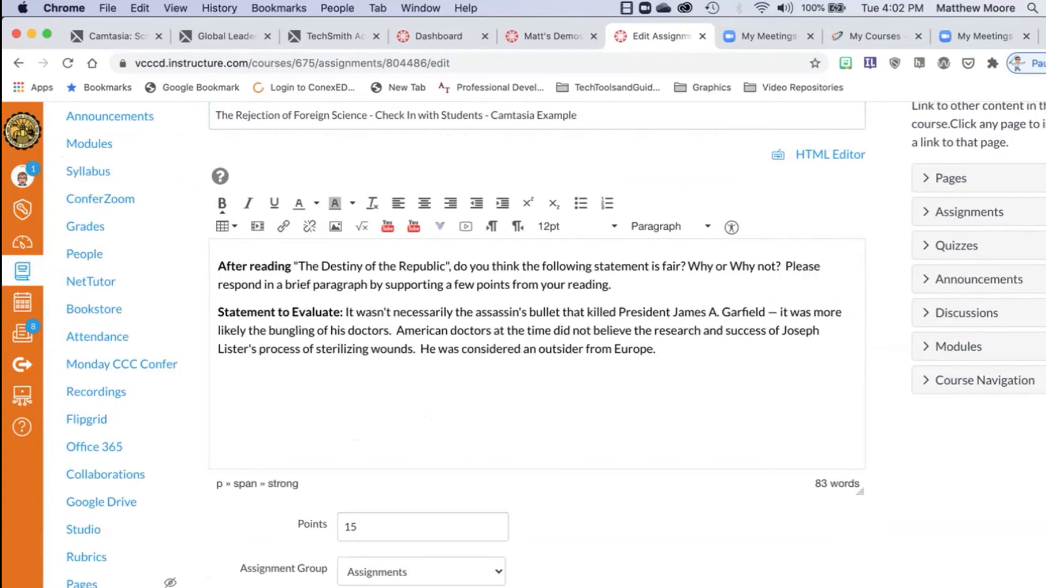
left_click_drag(660, 350, 218, 266)
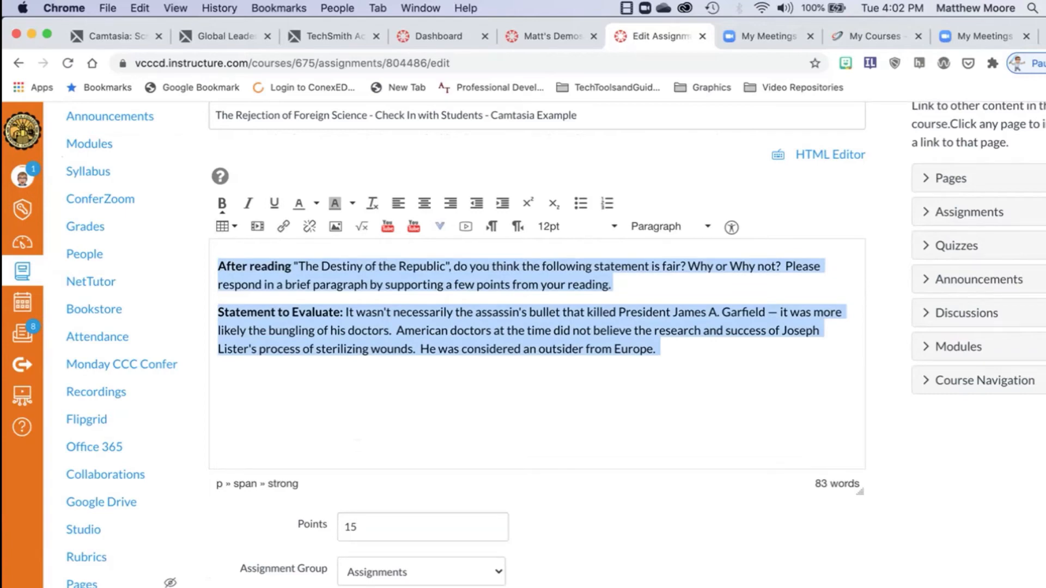
key("BackSpace")
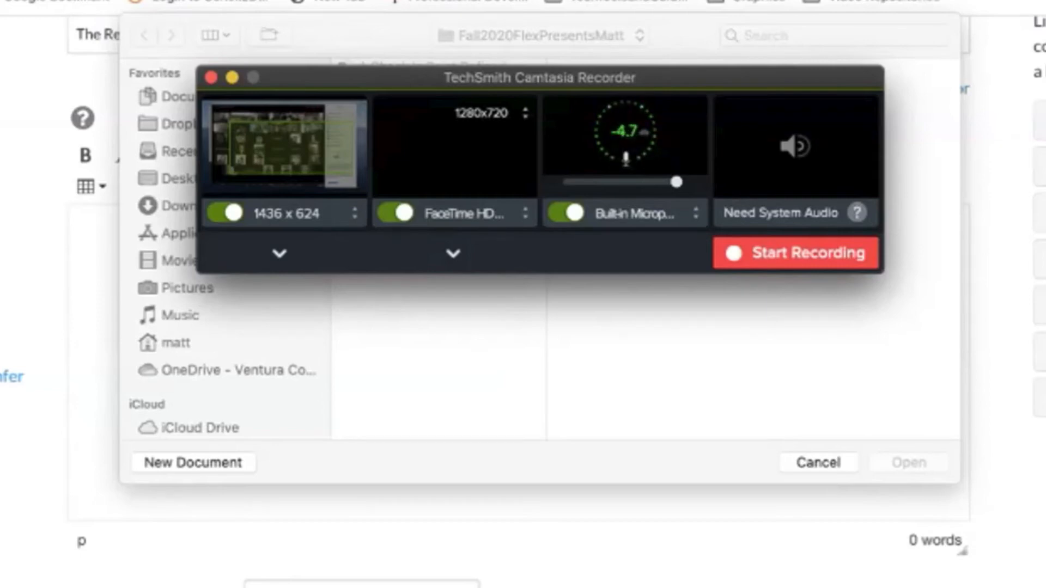
Set a custom Camtasia Recorder region that frames the assignment's empty description editor and confirm it
left_click(354, 213)
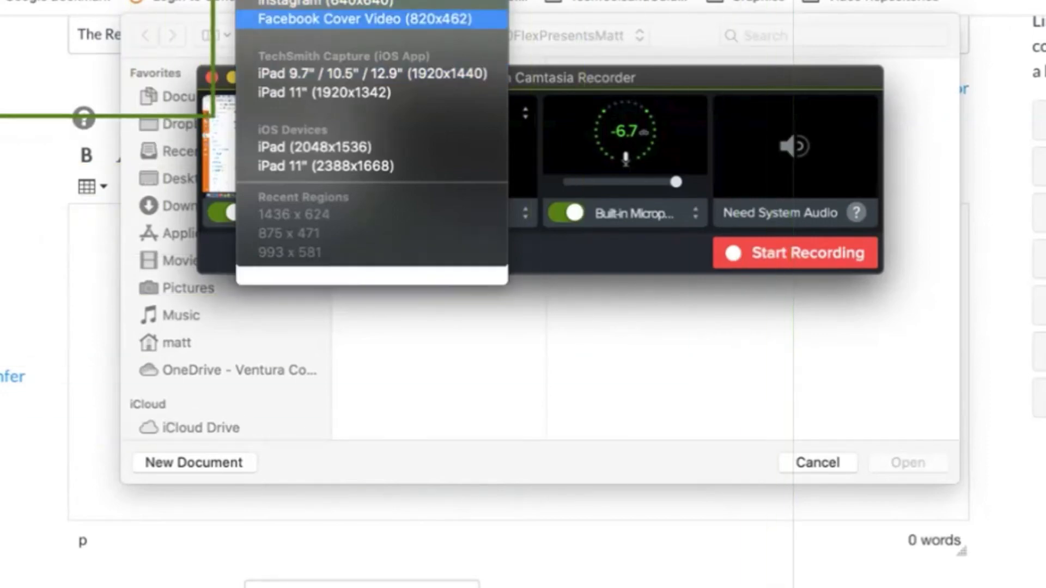
scroll(372, 18, "up", 5)
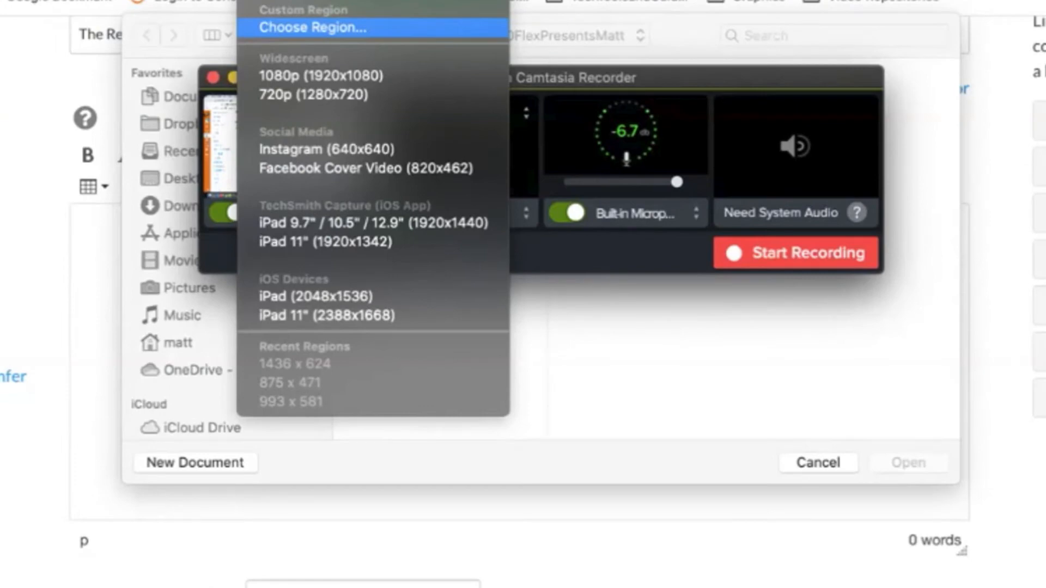
left_click(315, 27)
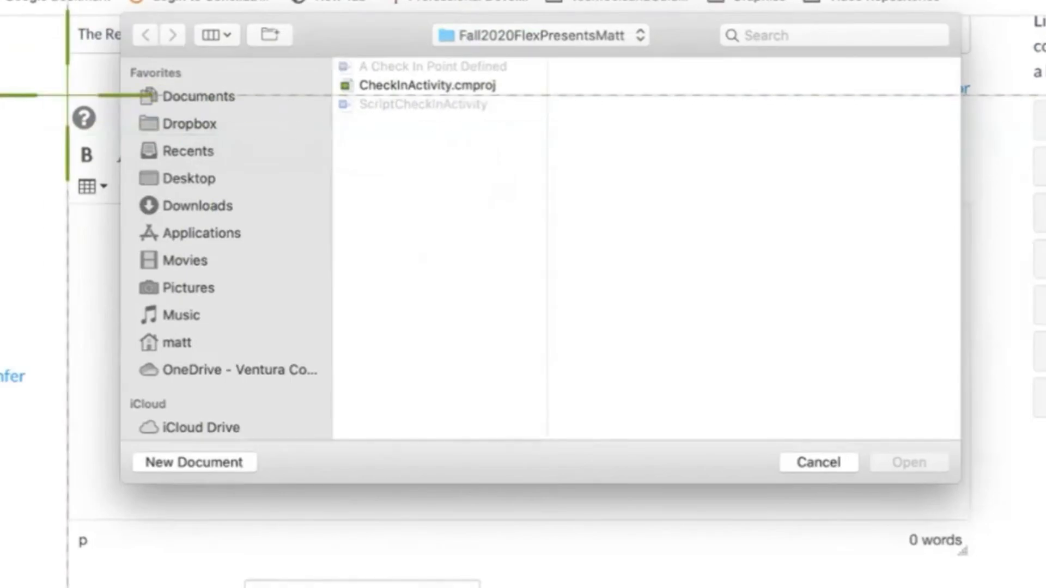
left_click_drag(51, 91, 1012, 587)
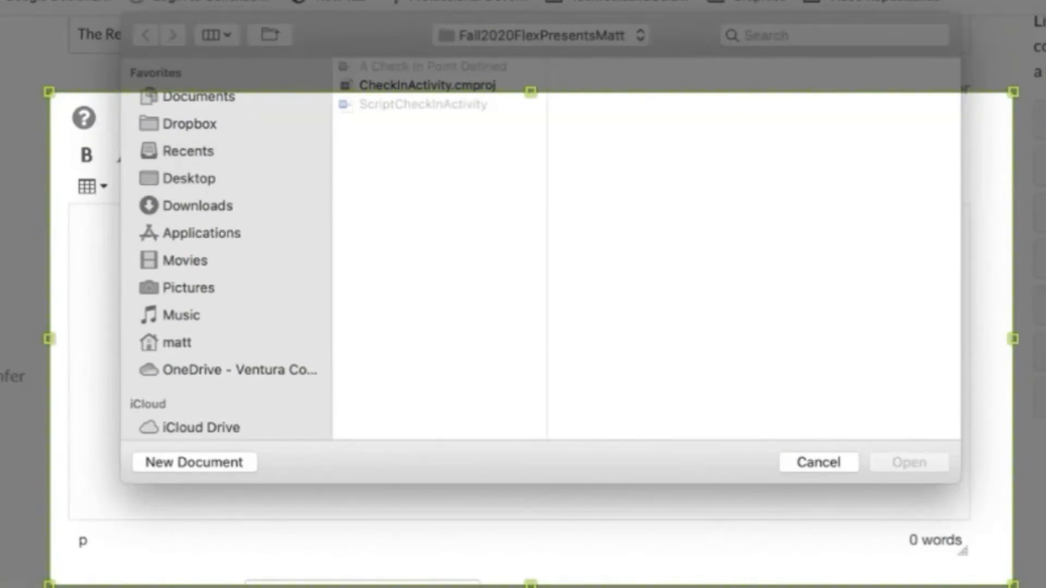
key("Return")
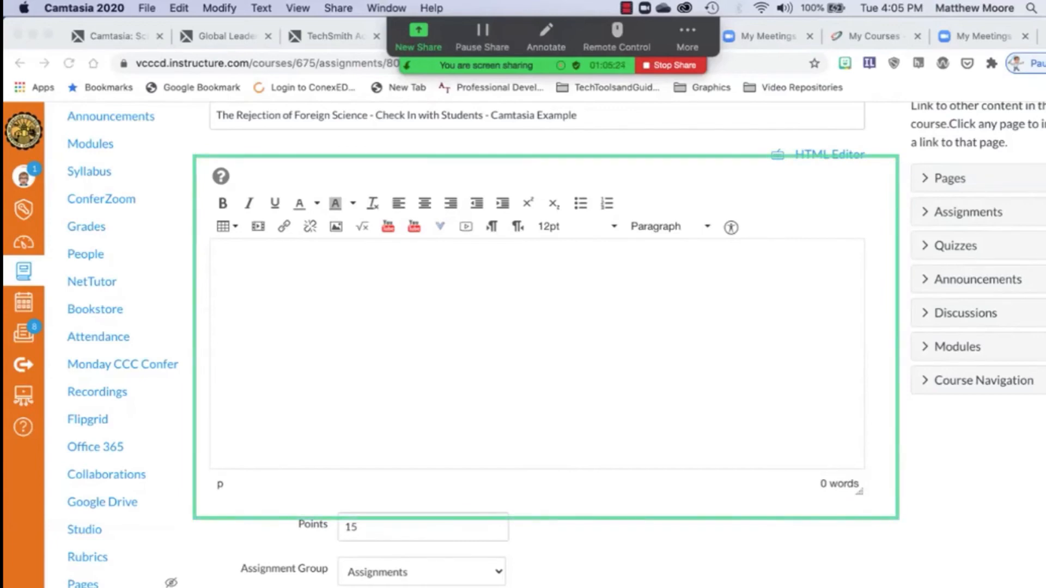
Enter "After" in the assignment's empty description editor and cancel saving the page as a file
left_click(218, 265)
type("A")
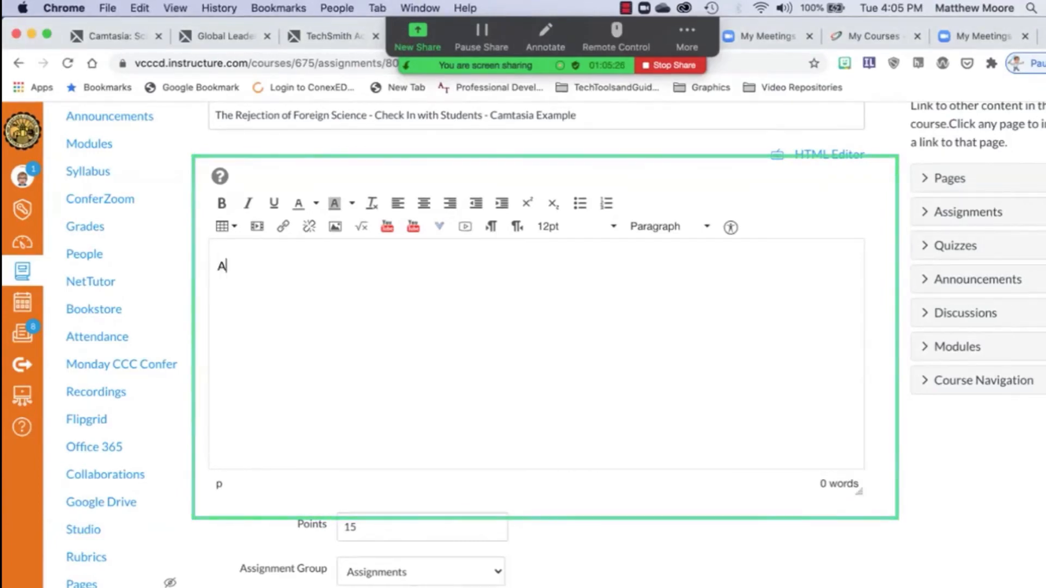
type("fter")
key("super+s")
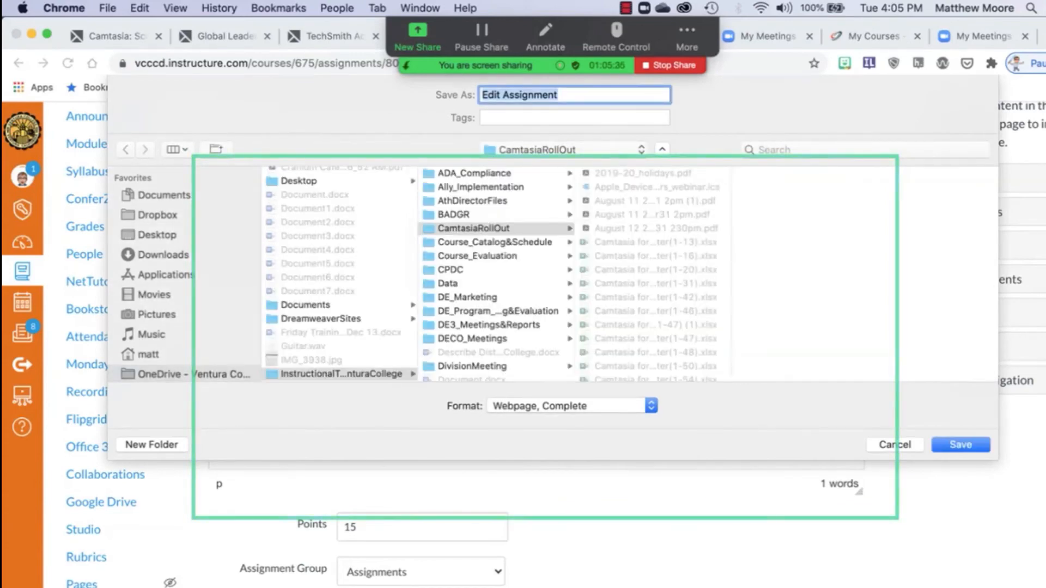
left_click(894, 444)
Switch back to Camtasia, show the project's media bin and end the screen recording
key("super+Tab")
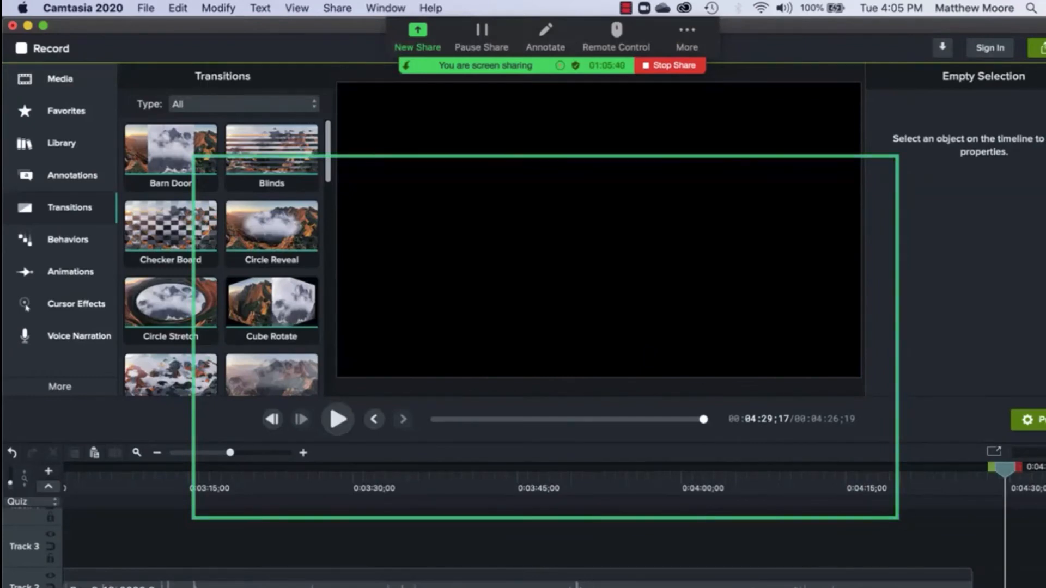
left_click(60, 79)
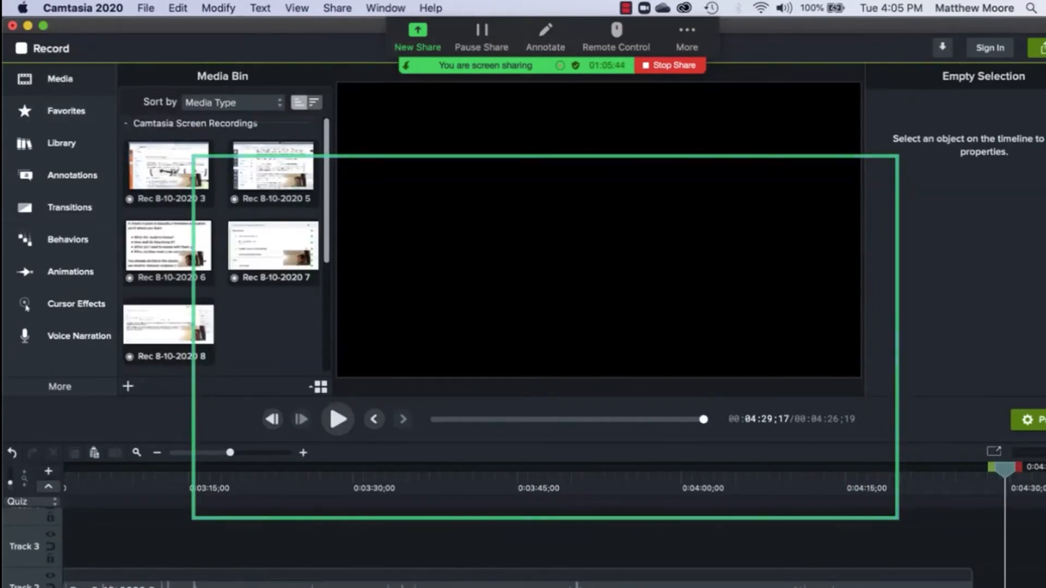
key("super+s")
left_click(42, 49)
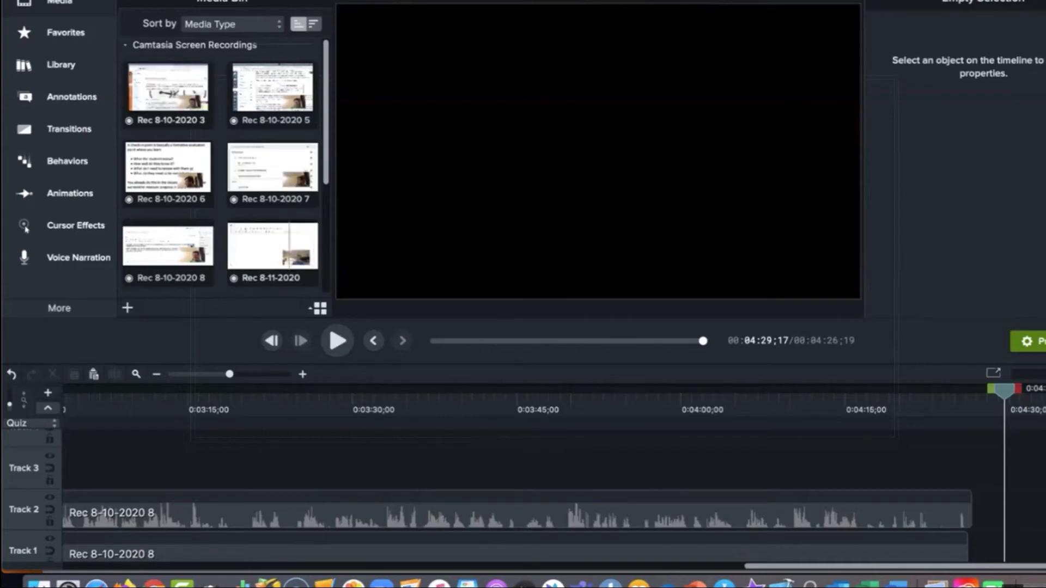
Place the Rec 8-11-2020 recording on Tracks 1 and 2 of the timeline, starting at 0:04:29;17
left_click_drag(251, 246, 1009, 538)
scroll(1008, 538, "right", 5)
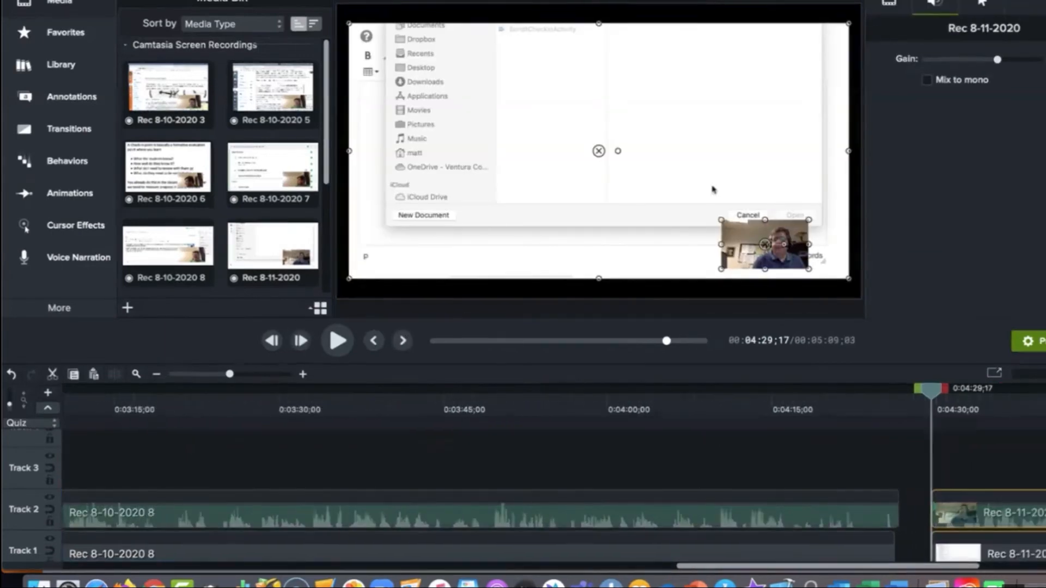
scroll(817, 518, "right", 5)
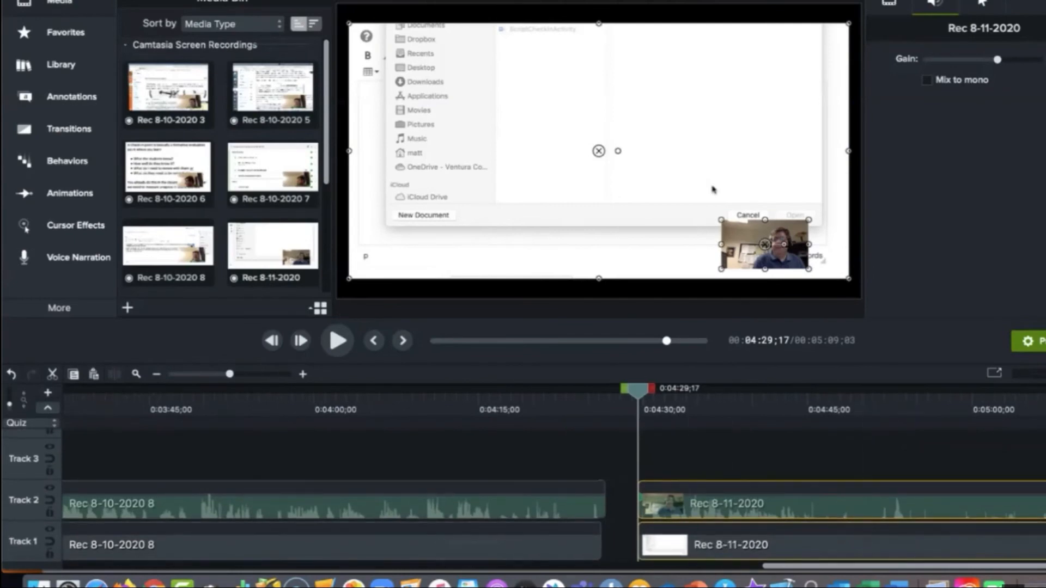
Play the opening of the Rec 8-11-2020 clip and stop the playhead at 0:04:32;04, just before the speech to keep
key("space")
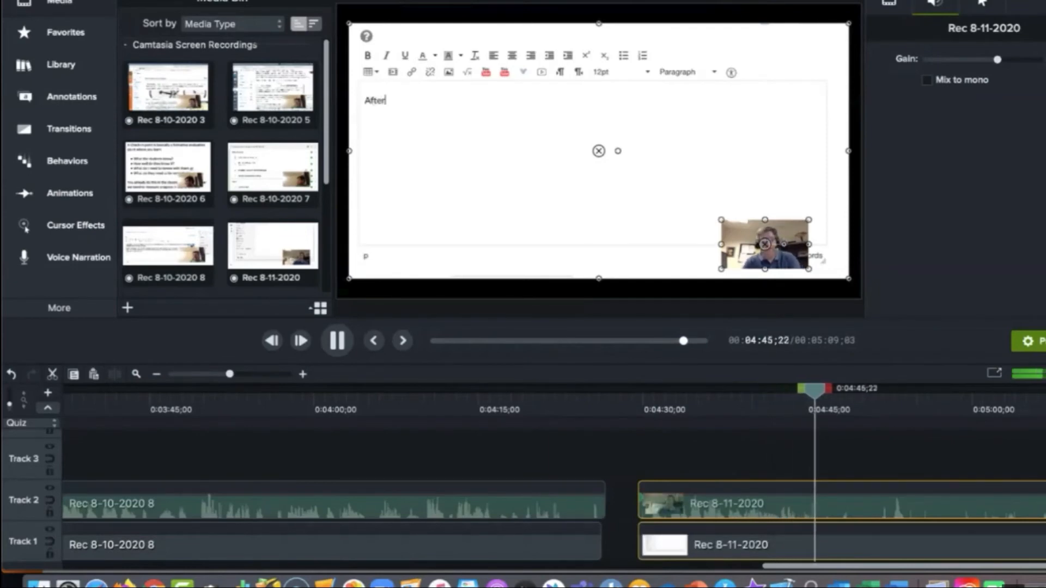
key("space")
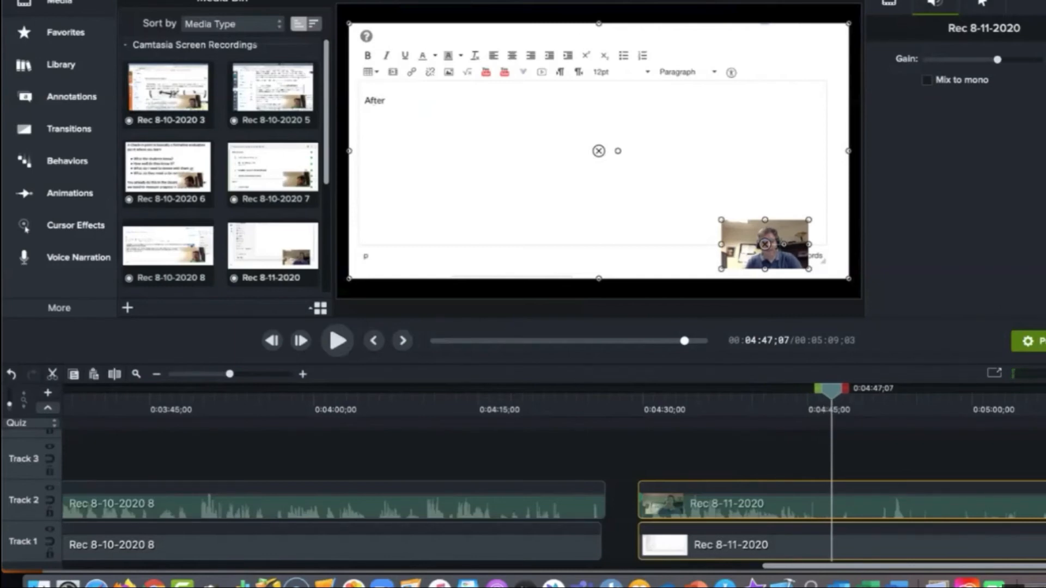
left_click_drag(832, 390, 632, 390)
key("space")
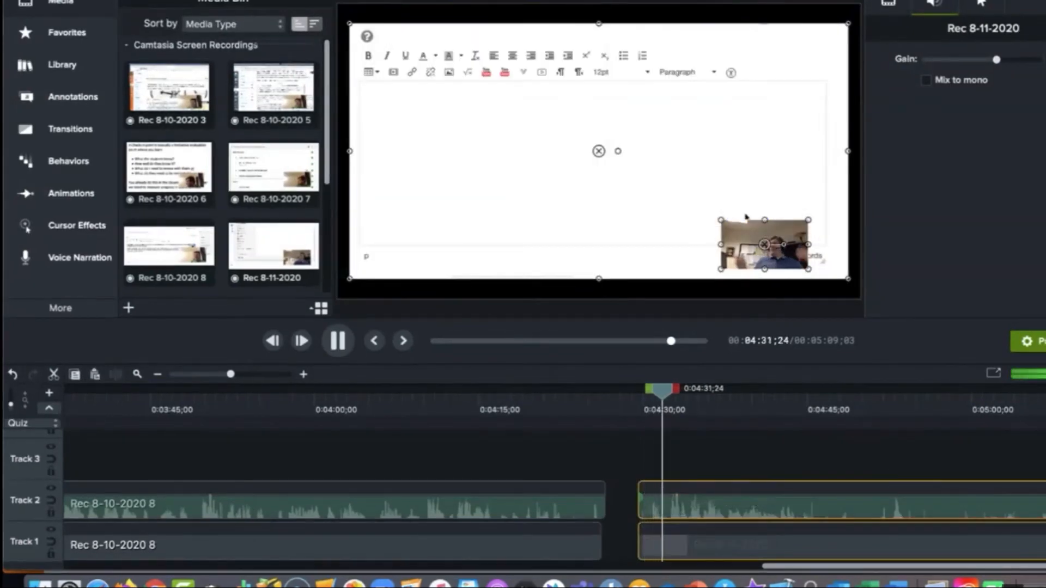
key("space")
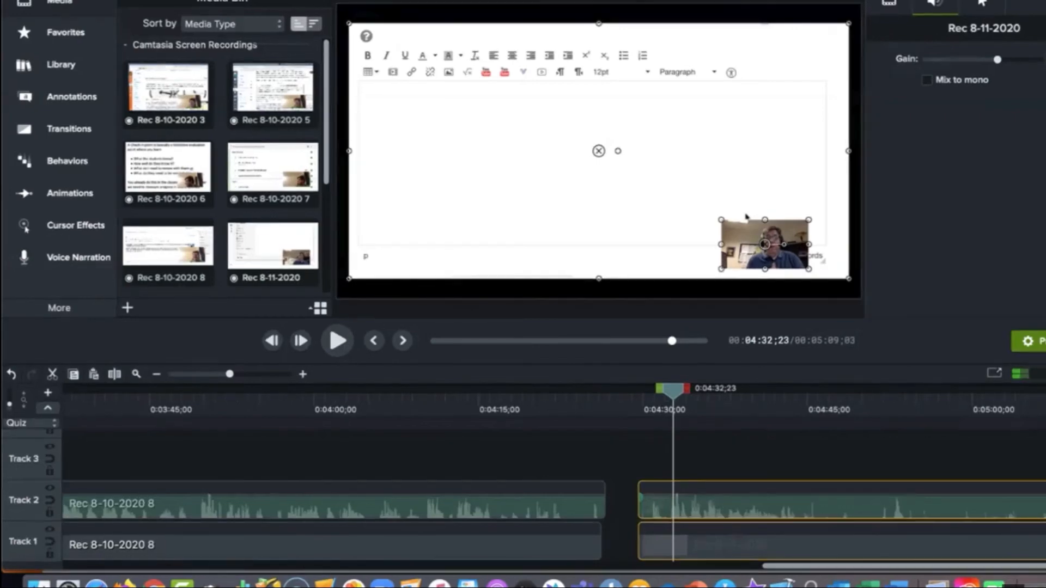
left_click_drag(672, 389, 652, 389)
key("space")
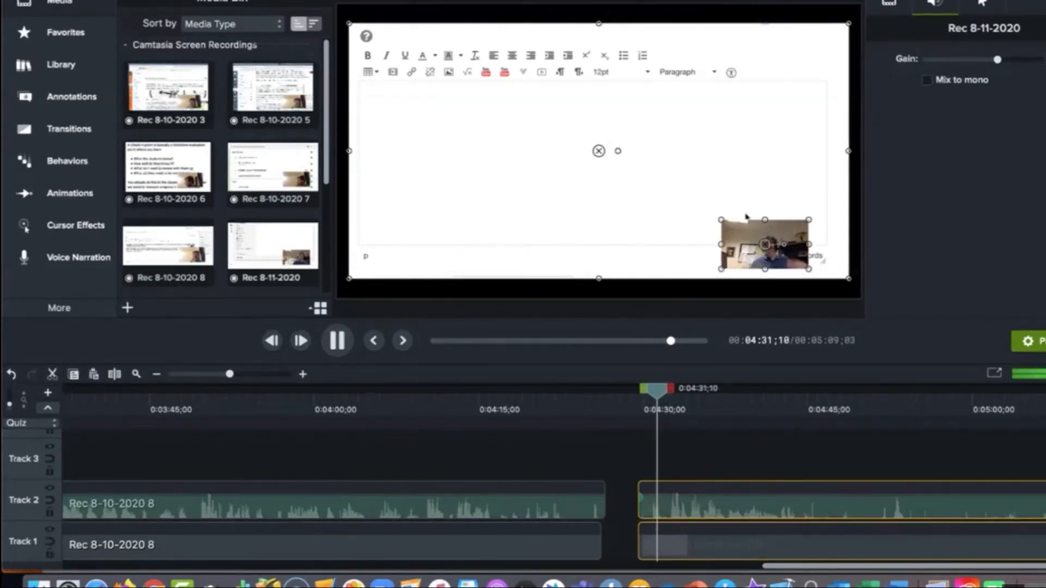
key("space")
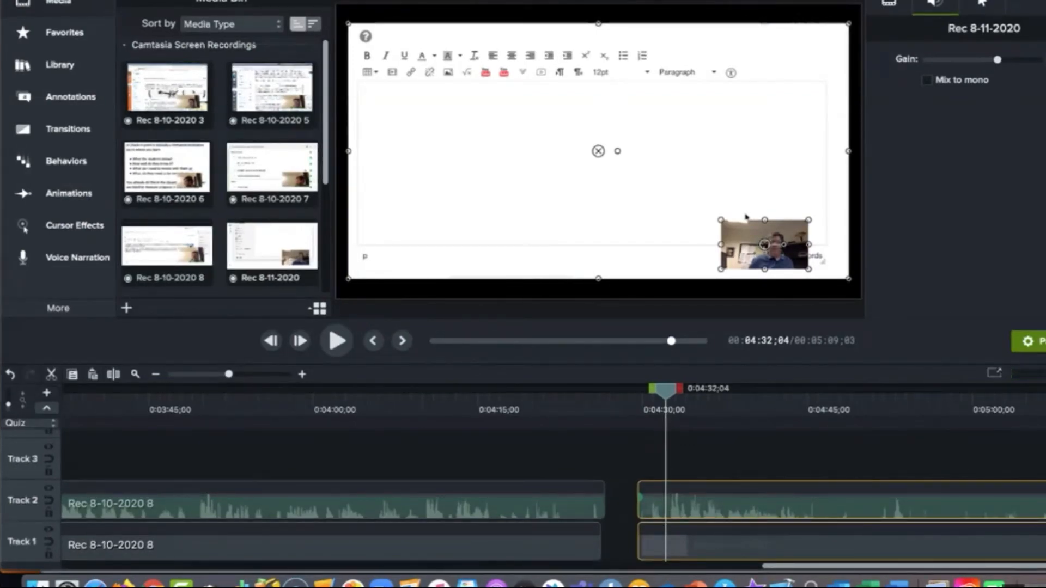
Split all tracks at 0:04:32;04 and delete the short leading Rec 8-11-2020 pieces from Tracks 1 and 2
left_click(214, 0)
mouse_move(141, 0)
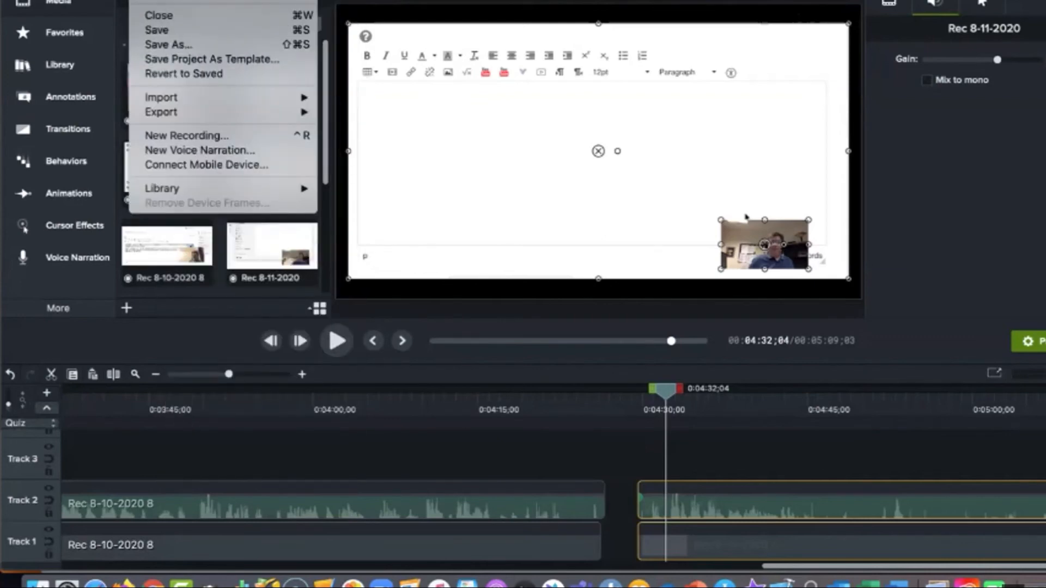
left_click(214, 0)
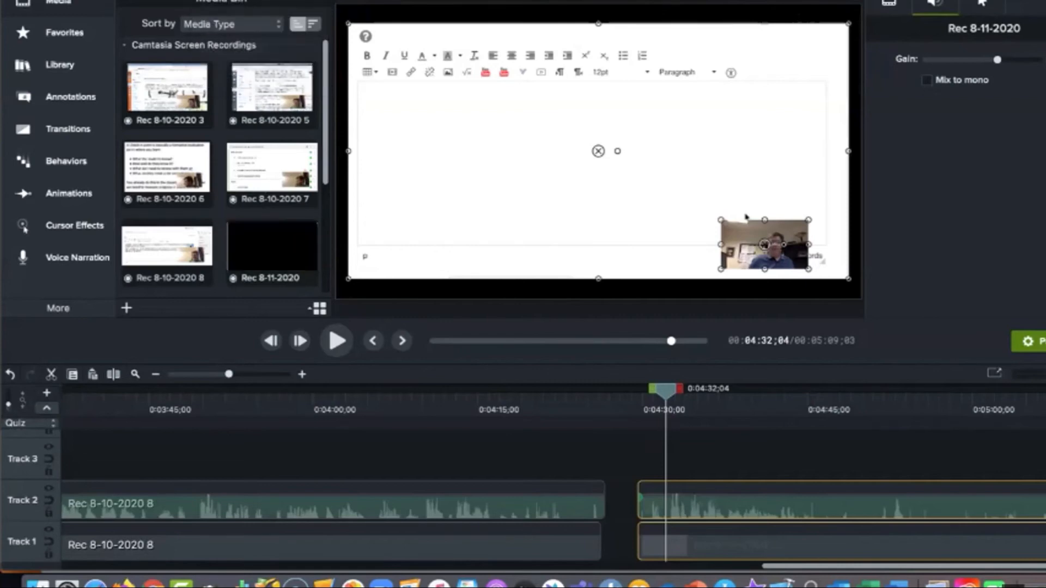
left_click(175, 0)
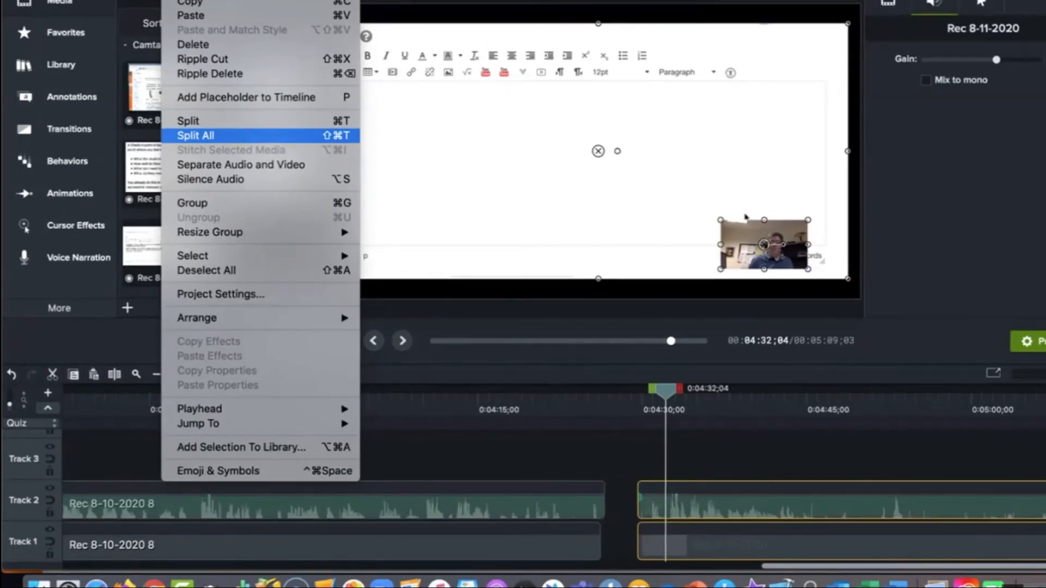
left_click(196, 136)
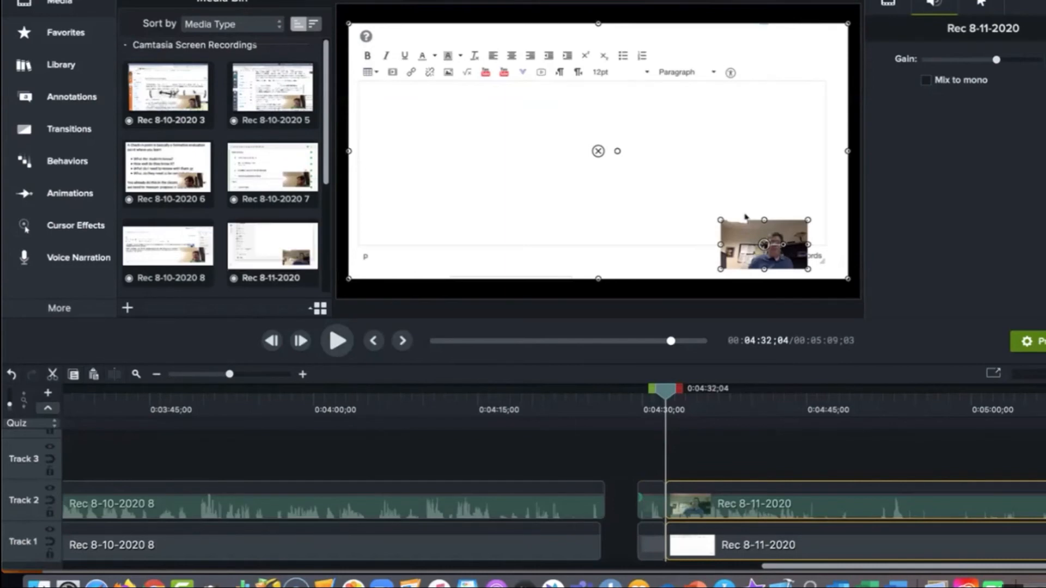
left_click(651, 501)
key("Delete")
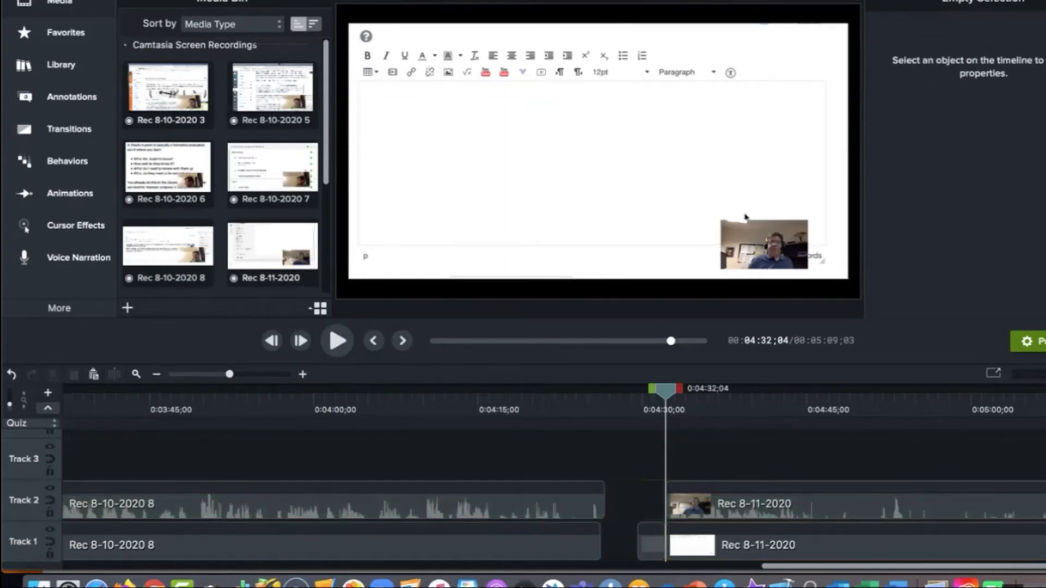
left_click(651, 543)
key("Delete")
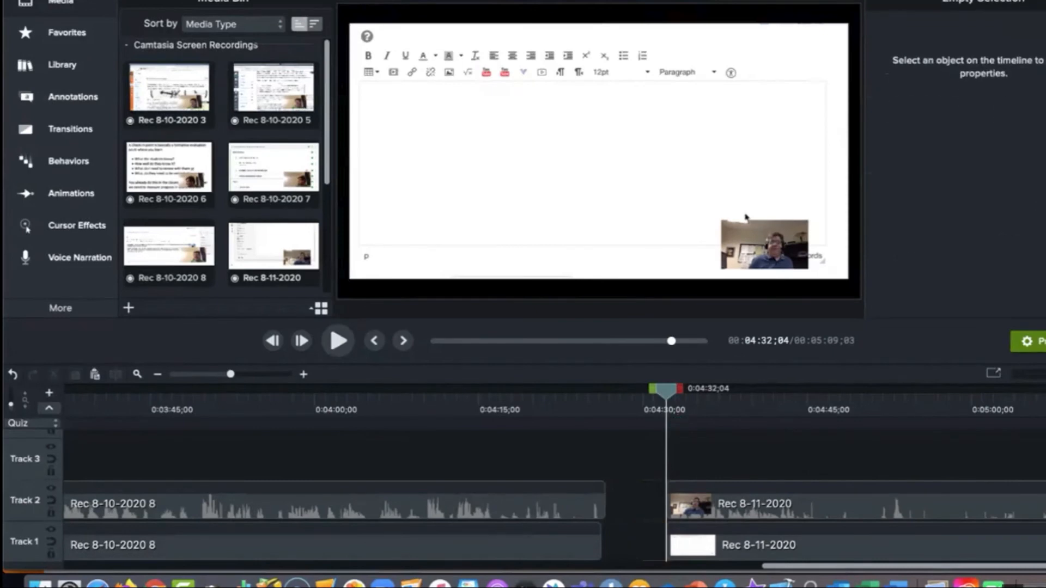
Play the trimmed Rec 8-11-2020 clip and stop the playhead at 0:04:45;29, once "After" has been written
left_click_drag(665, 391, 639, 391)
key("space")
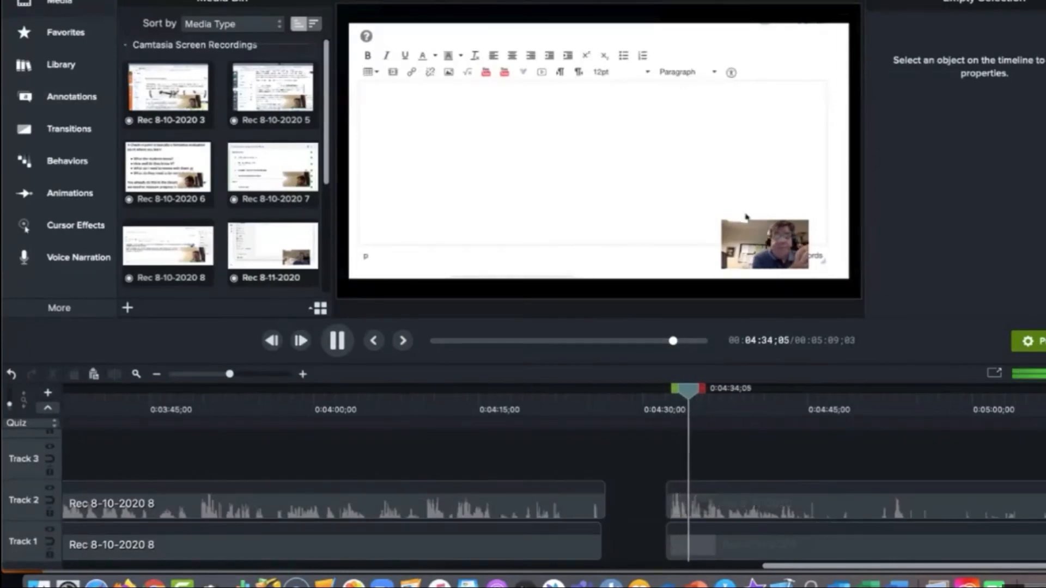
key("space")
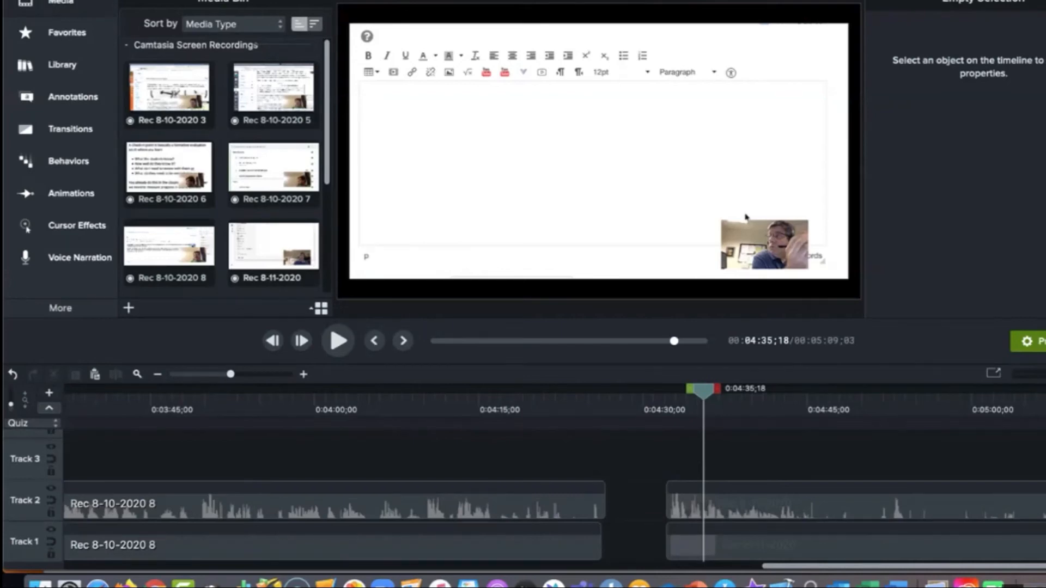
left_click_drag(703, 391, 657, 391)
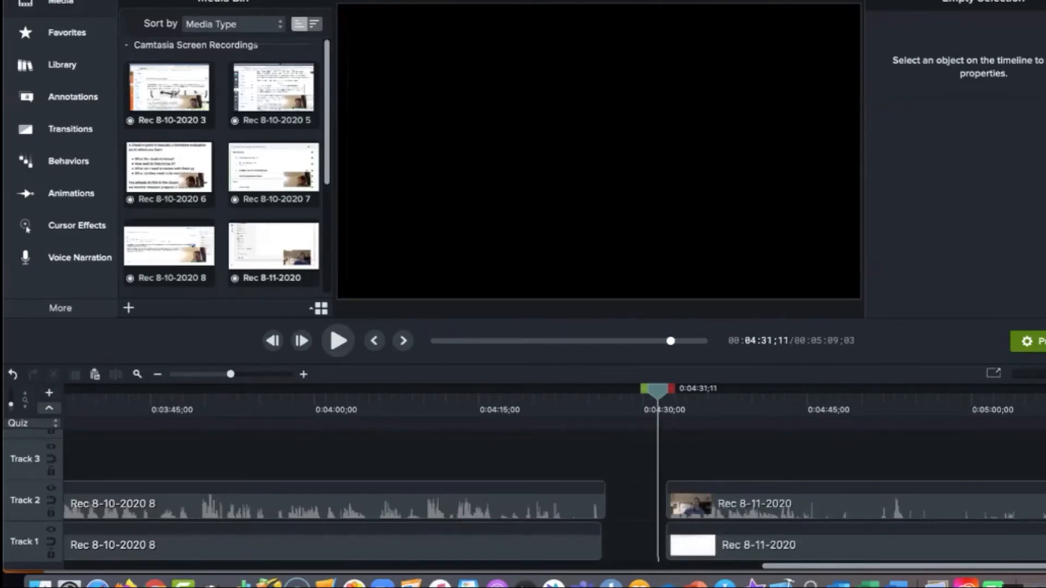
key("space")
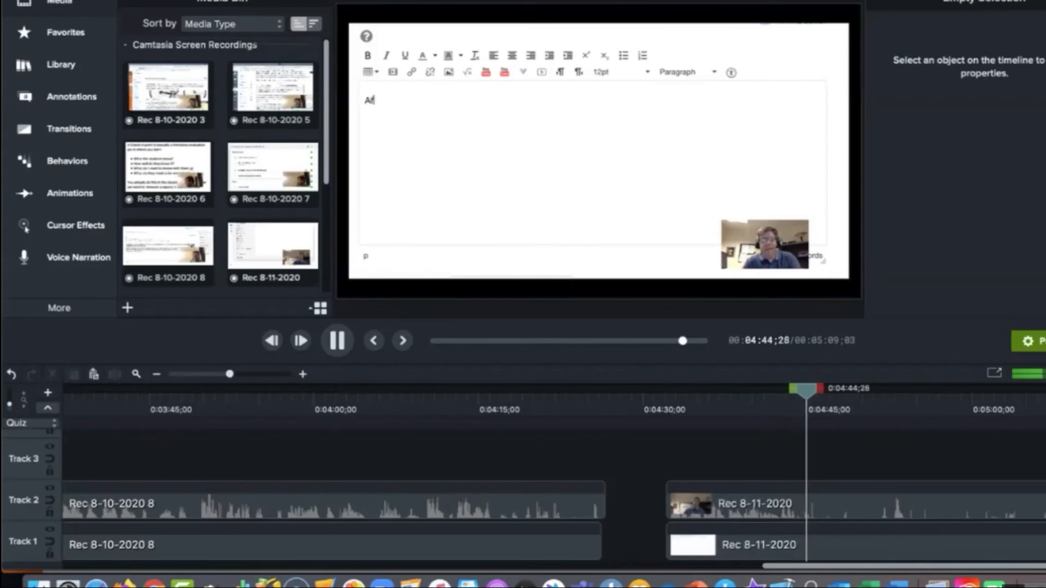
key("space")
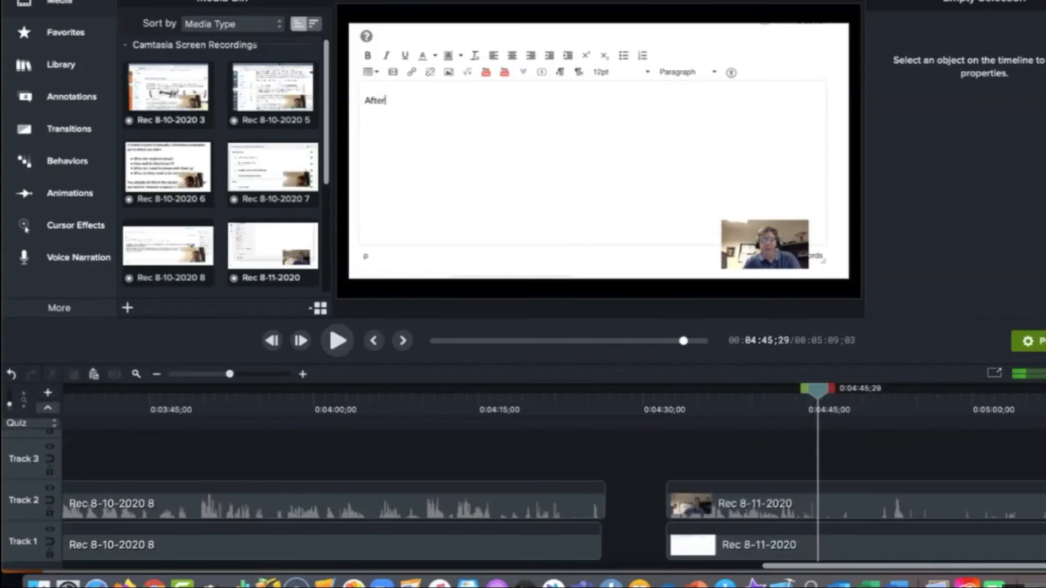
Split all tracks at 0:04:45;29 and delete the Rec 8-11-2020 pieces after the cut from Tracks 1 and 2
left_click(214, 0)
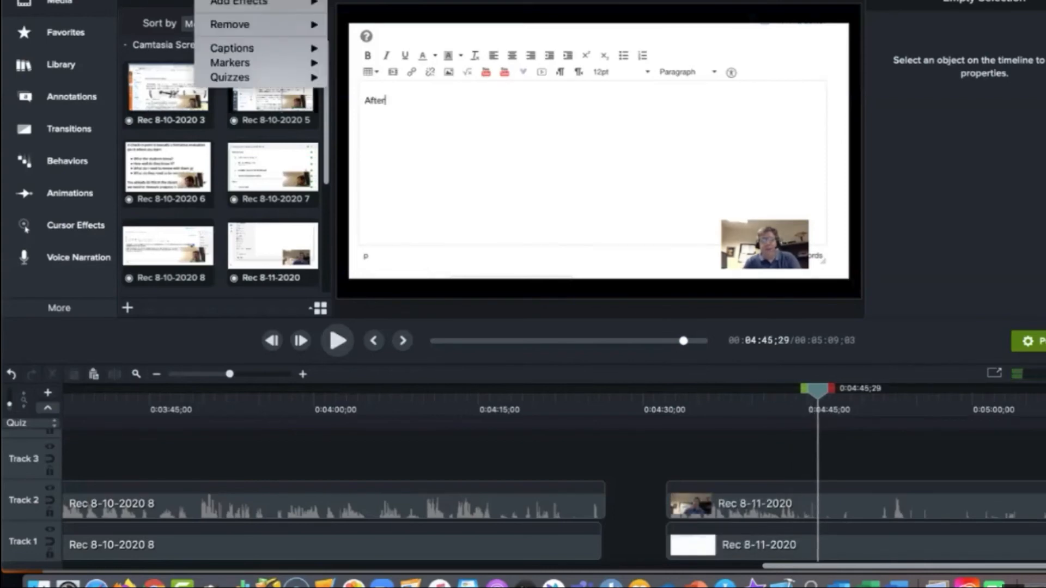
mouse_move(178, 0)
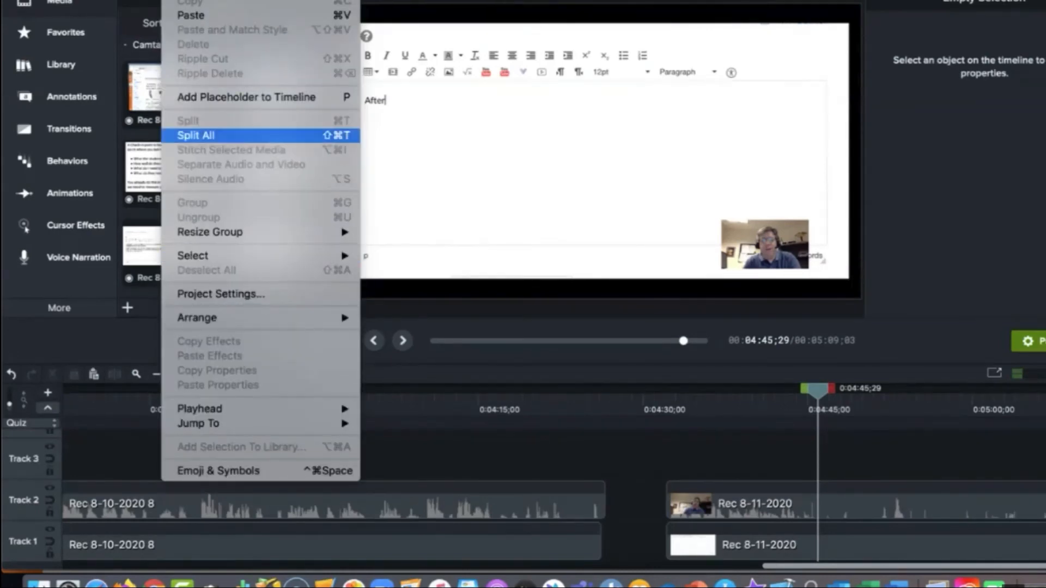
left_click(195, 135)
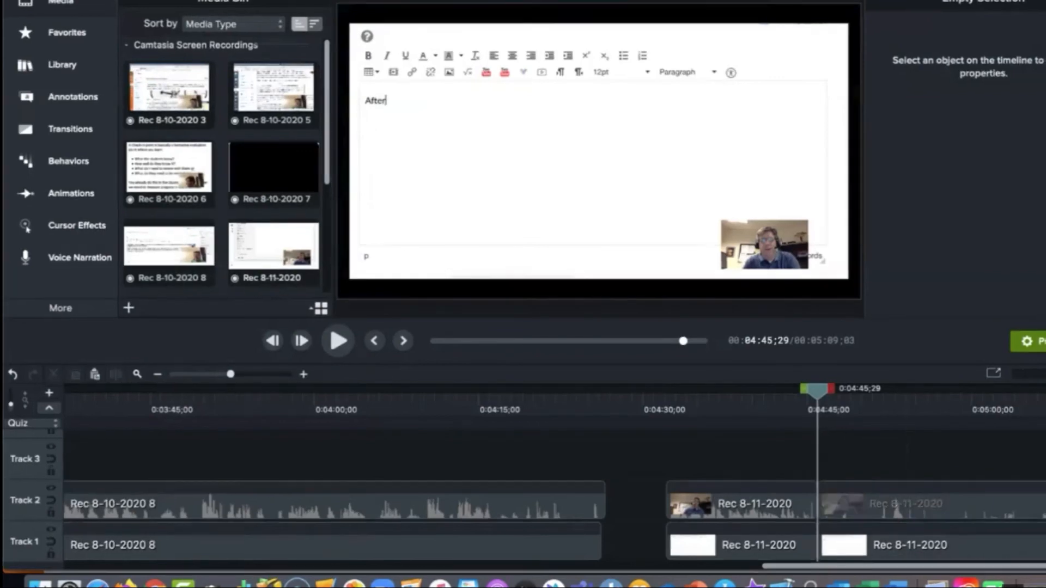
left_click(907, 506)
key("Delete")
left_click(913, 529)
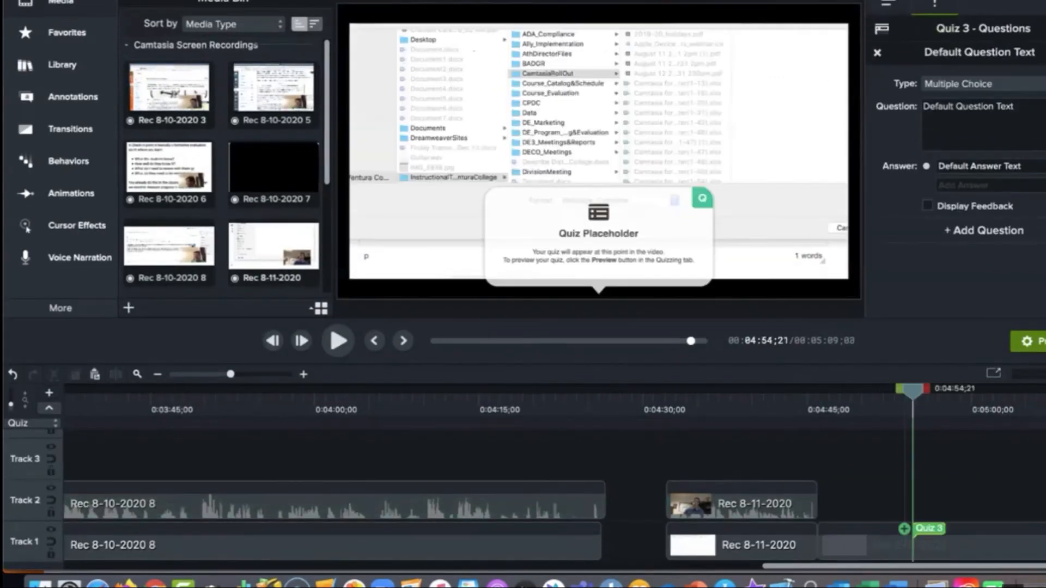
key("Delete")
left_click(906, 545)
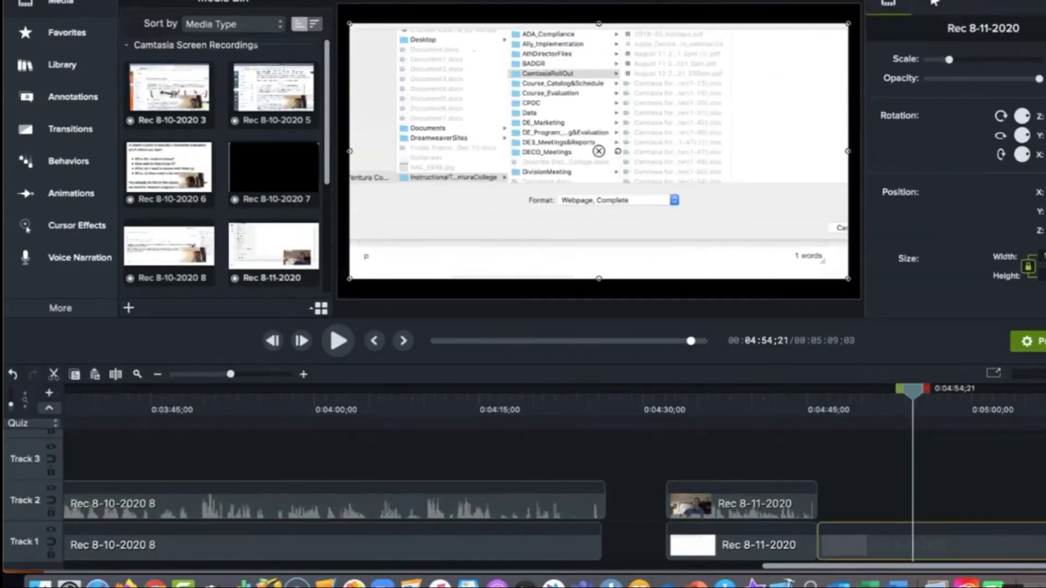
key("Delete")
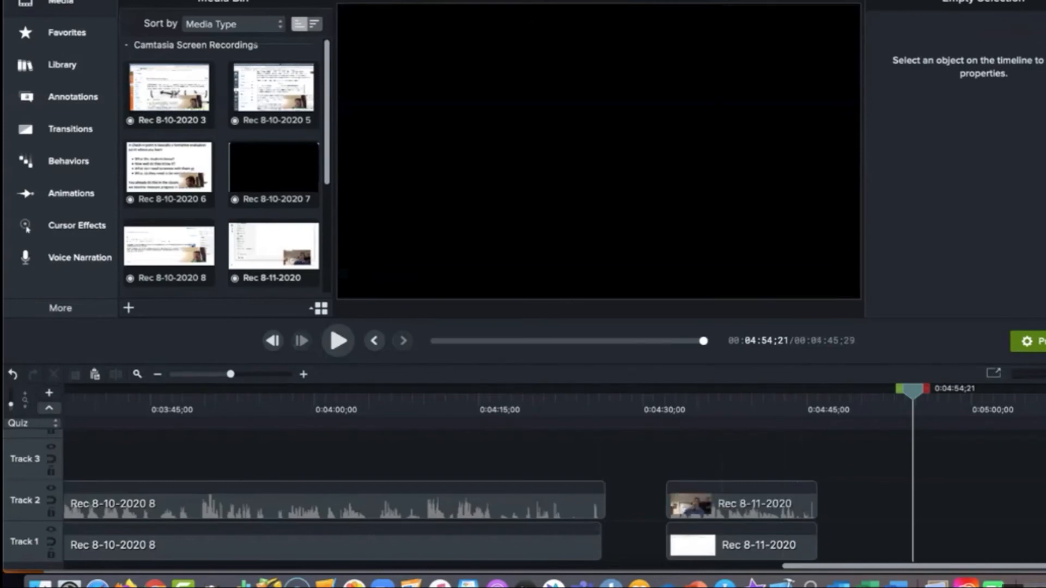
Review the project from its opening title, moving the playhead along the timeline to 0:02:18;08
left_click(785, 502)
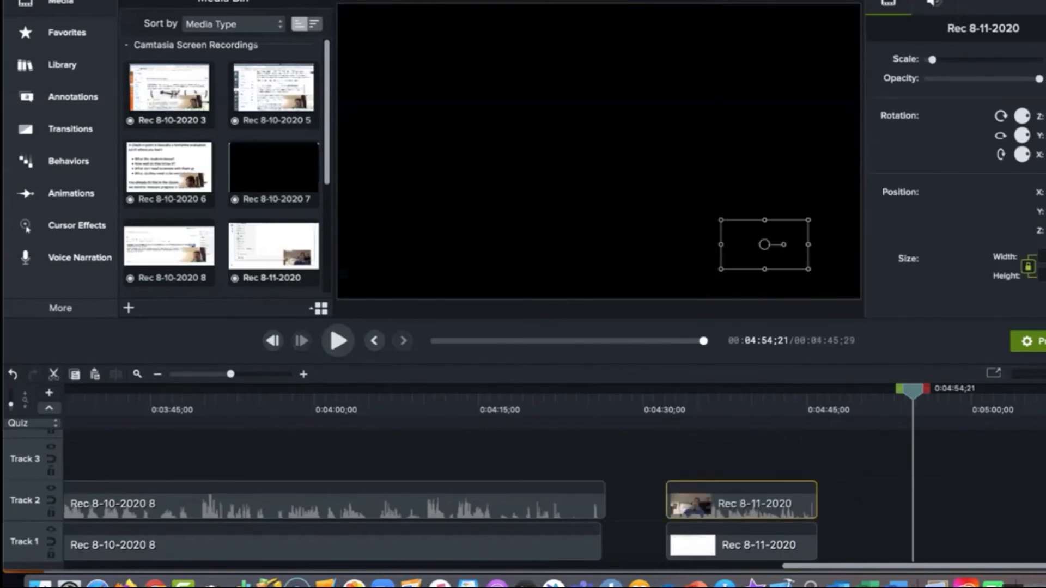
left_click_drag(913, 391, 650, 391)
key("space")
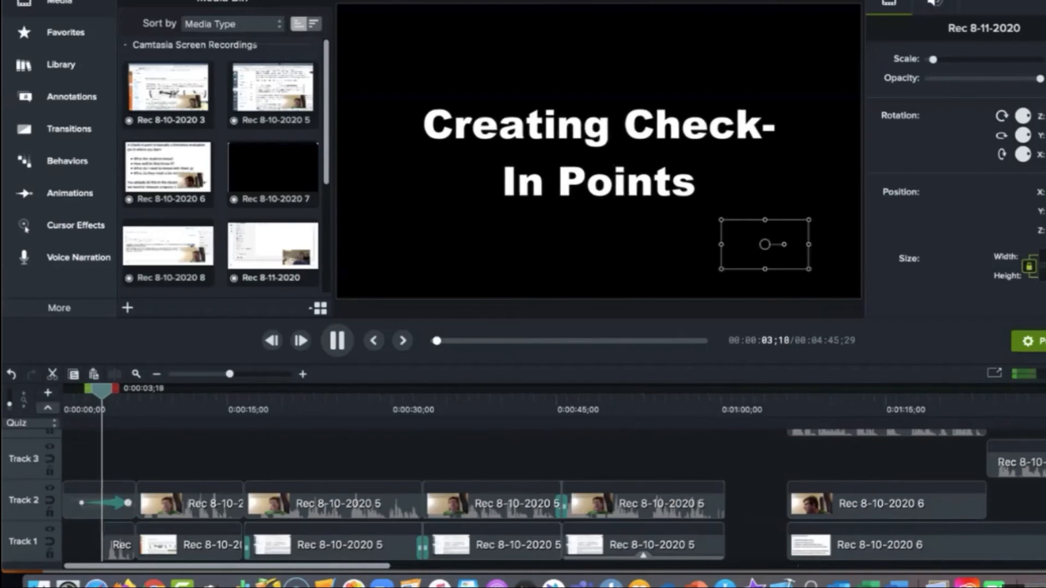
key("space")
left_click_drag(110, 390, 938, 390)
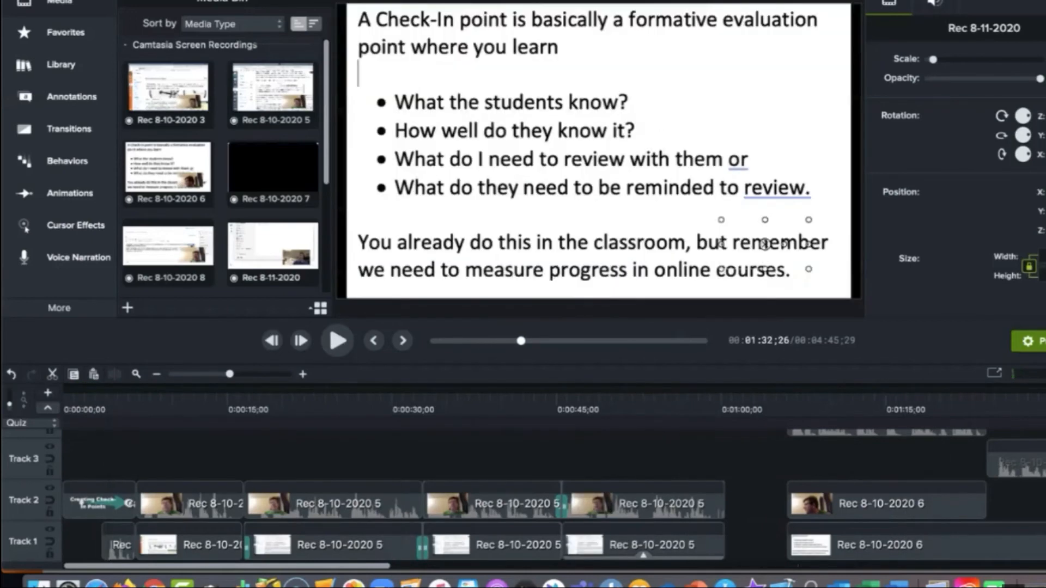
scroll(553, 479, "right", 10)
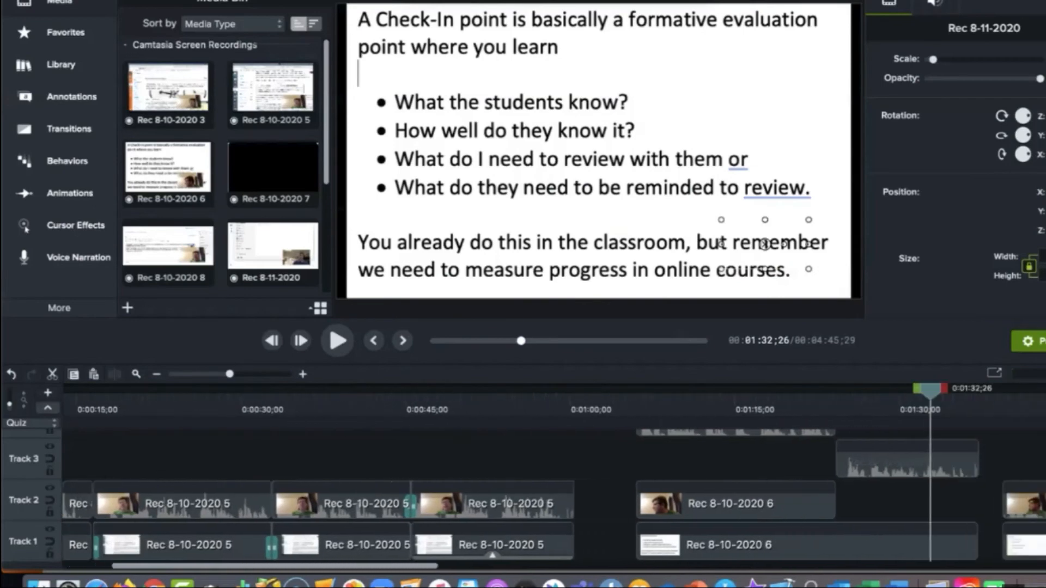
left_click_drag(529, 389, 1026, 388)
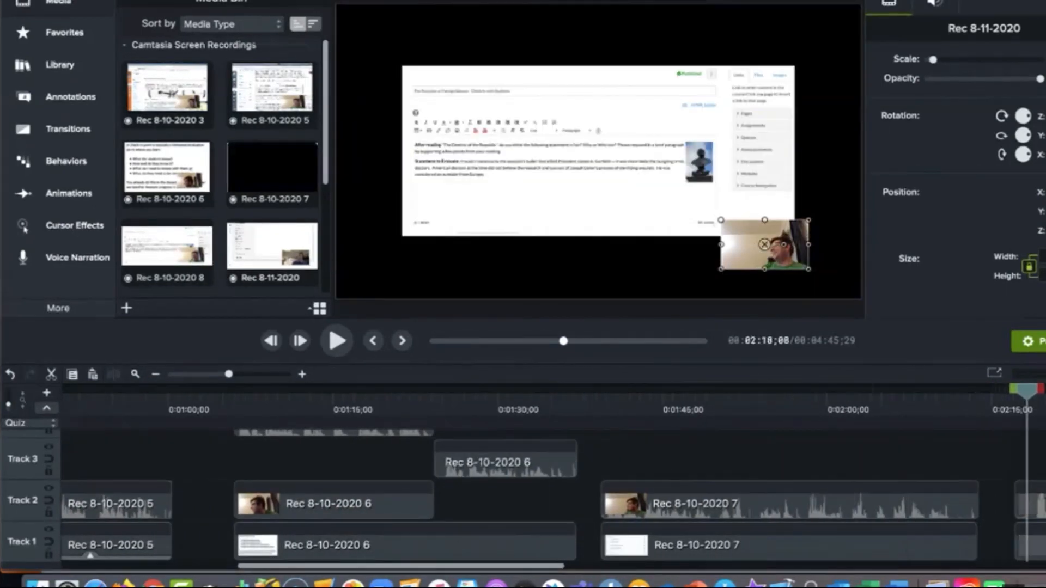
Review the rest of the project from 0:02:18;08, moving the playhead along the timeline to 0:04:47;09
scroll(553, 479, "right", 4)
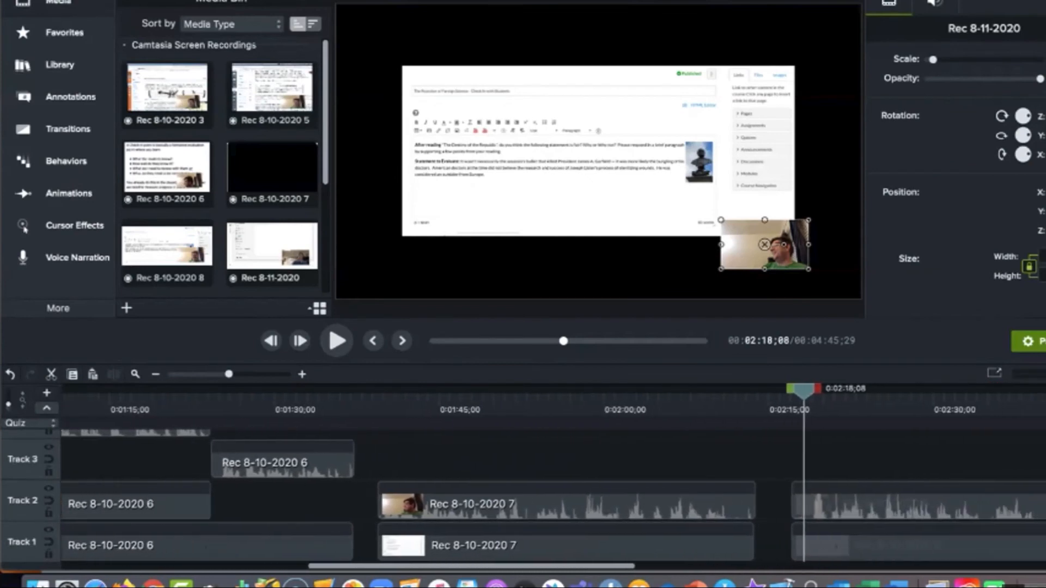
scroll(554, 480, "right", 2)
left_click_drag(692, 389, 1035, 388)
scroll(553, 479, "right", 3)
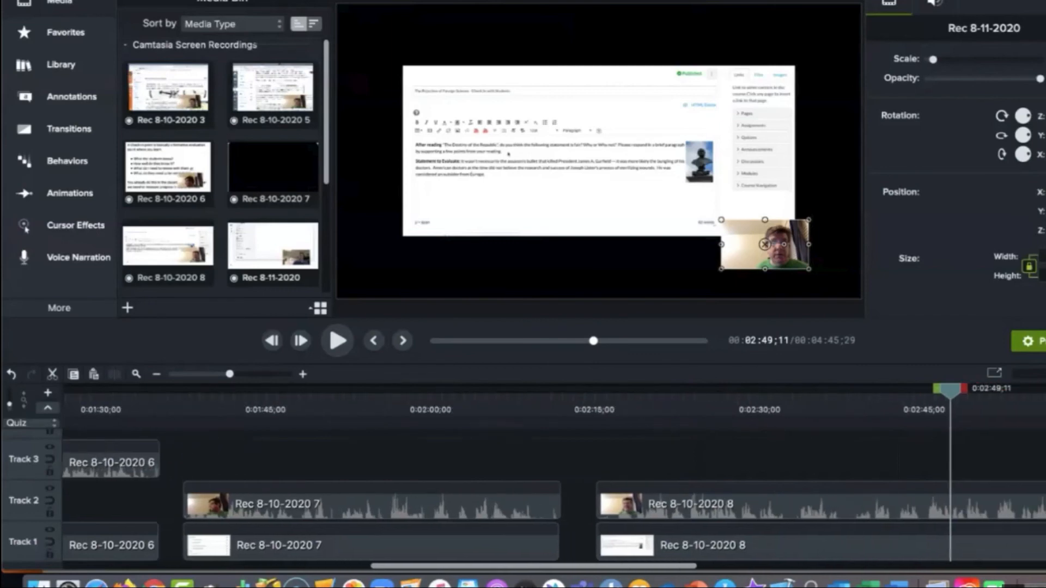
left_click_drag(861, 388, 1045, 388)
scroll(554, 479, "right", 1)
scroll(553, 479, "right", 4)
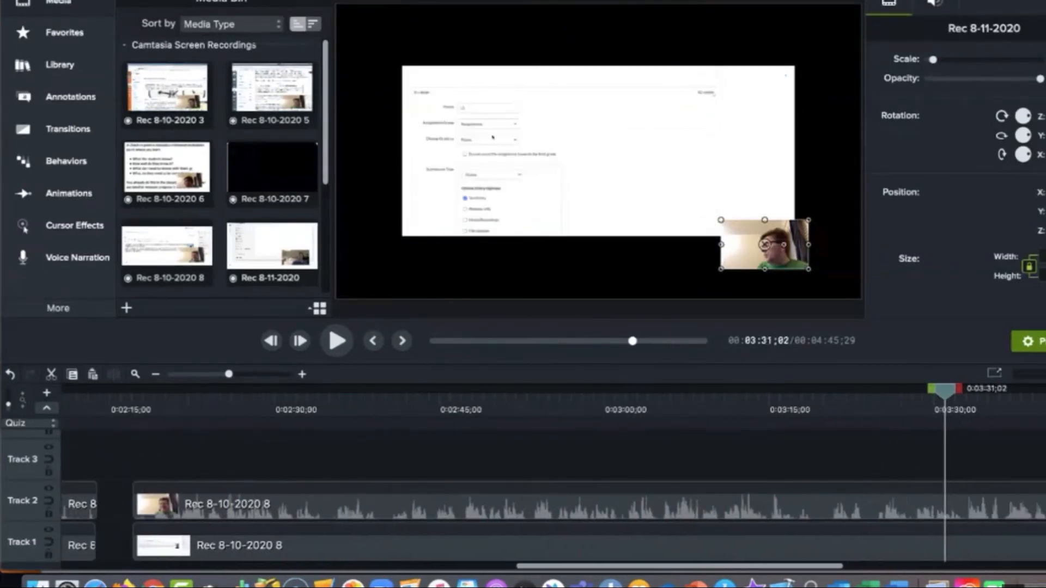
left_click_drag(850, 389, 1045, 389)
right_click(933, 460)
key("Escape")
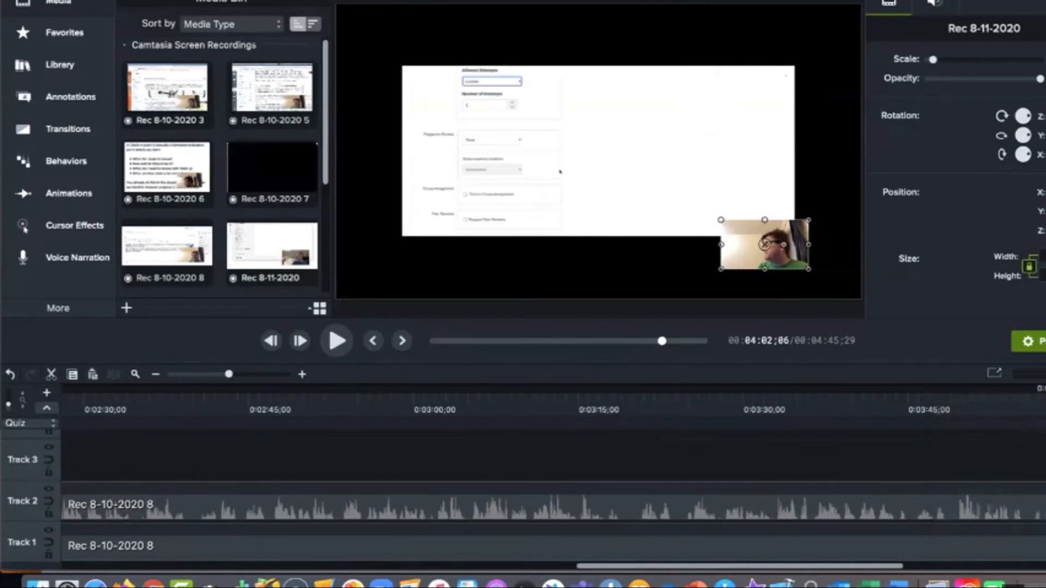
scroll(554, 479, "right", 4)
scroll(554, 479, "right", 1)
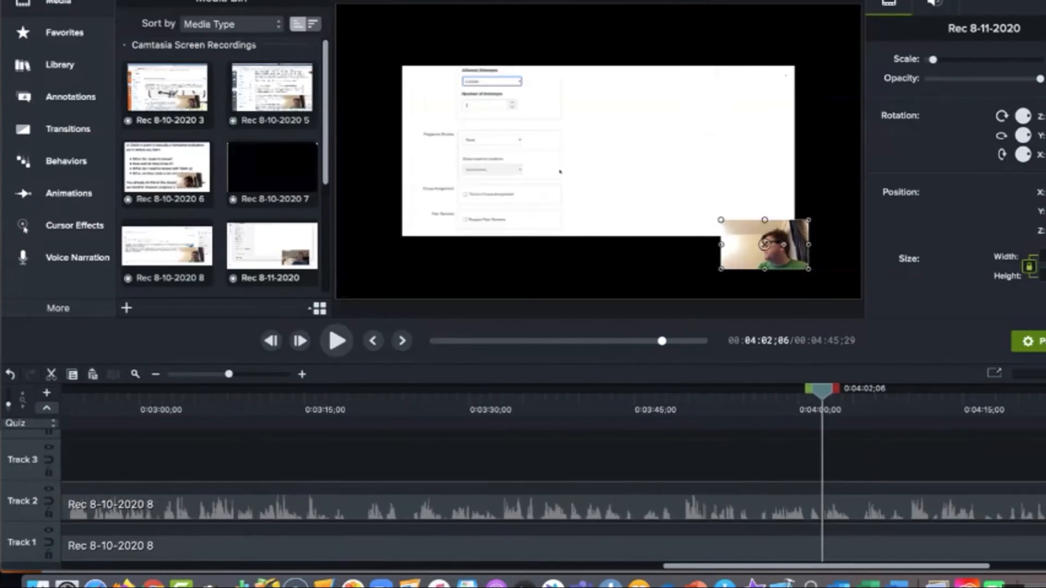
mouse_move(822, 388)
left_mouse_down()
mouse_move(1045, 389)
mouse_move(837, 389)
left_mouse_up()
Trim the ends of the Rec 8-10-2020 8 clips on Tracks 1 and 2 back to 0:04:19;17
left_click(607, 489)
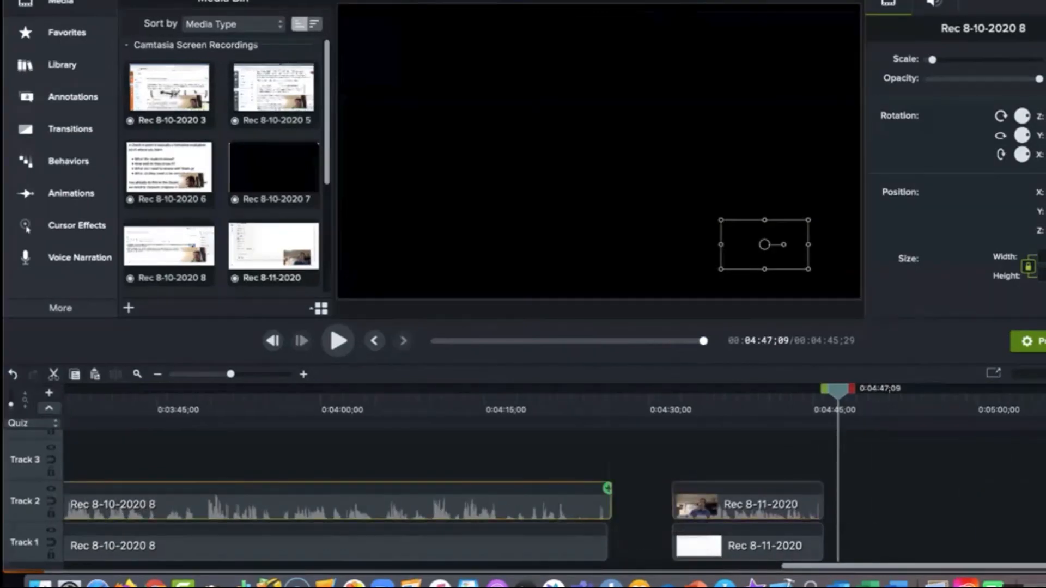
left_click_drag(608, 489, 545, 489)
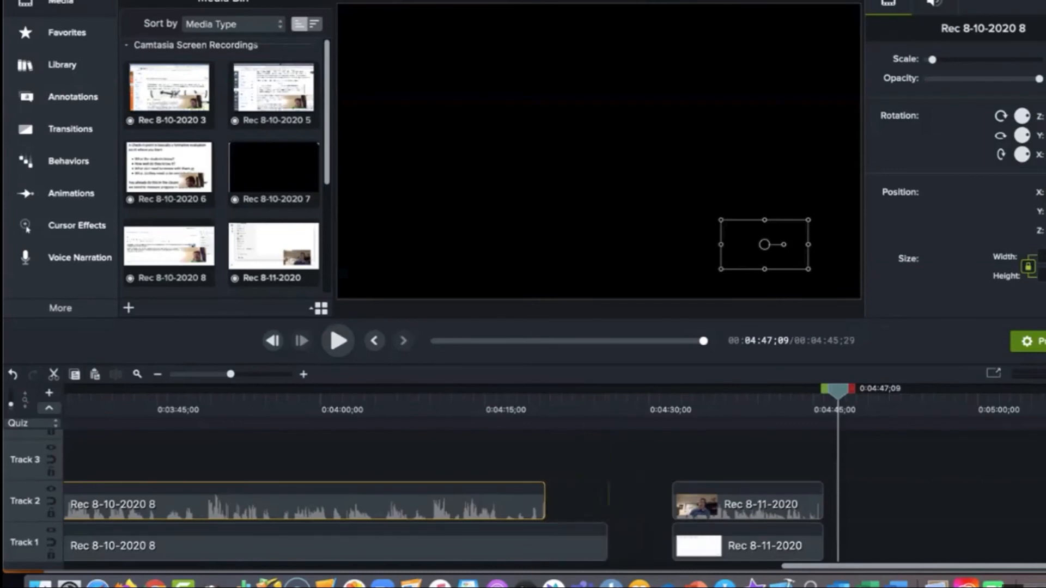
left_click_drag(607, 544, 534, 544)
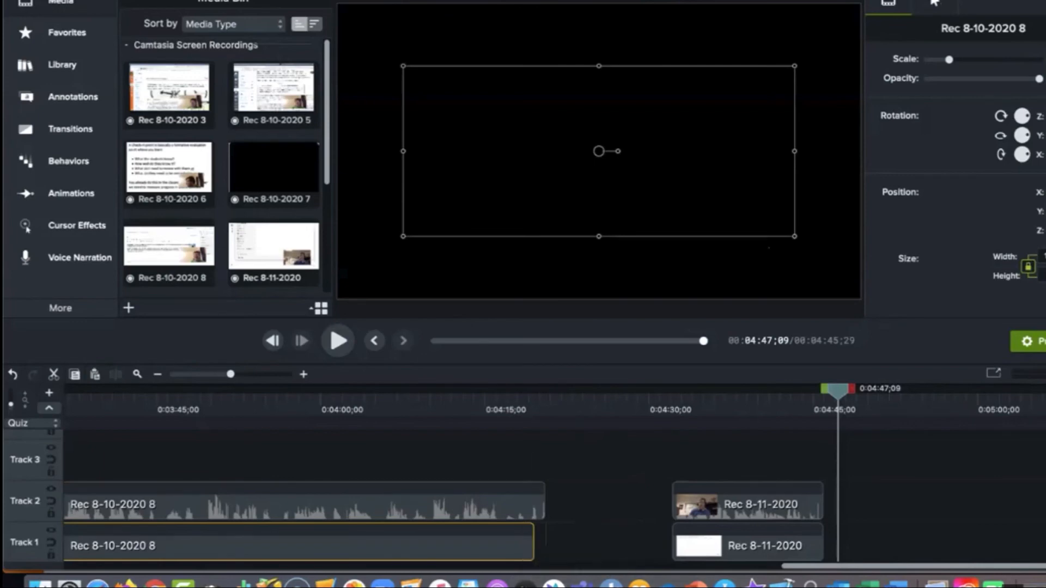
left_click(543, 495)
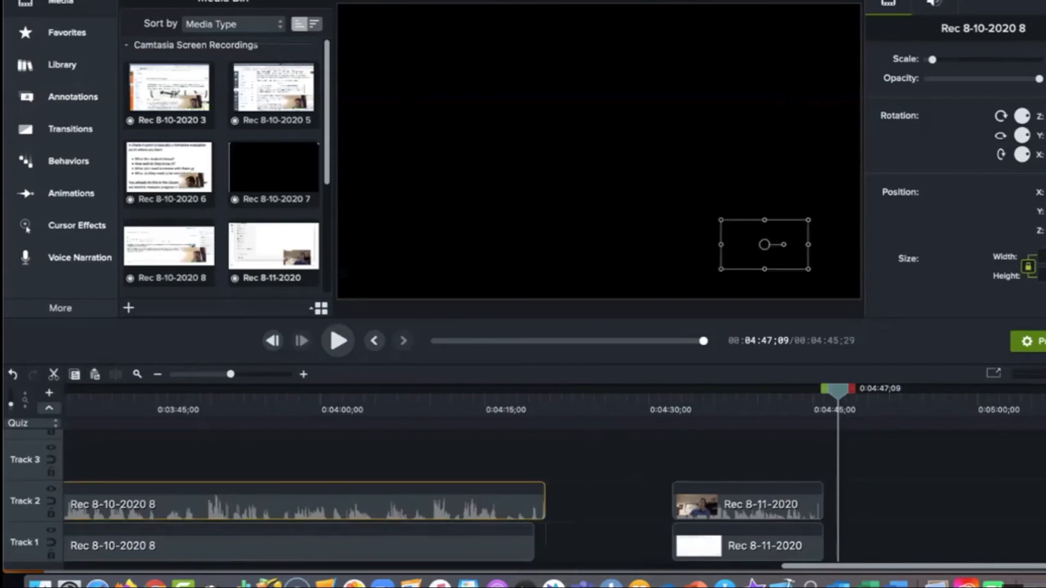
left_click_drag(544, 502, 533, 501)
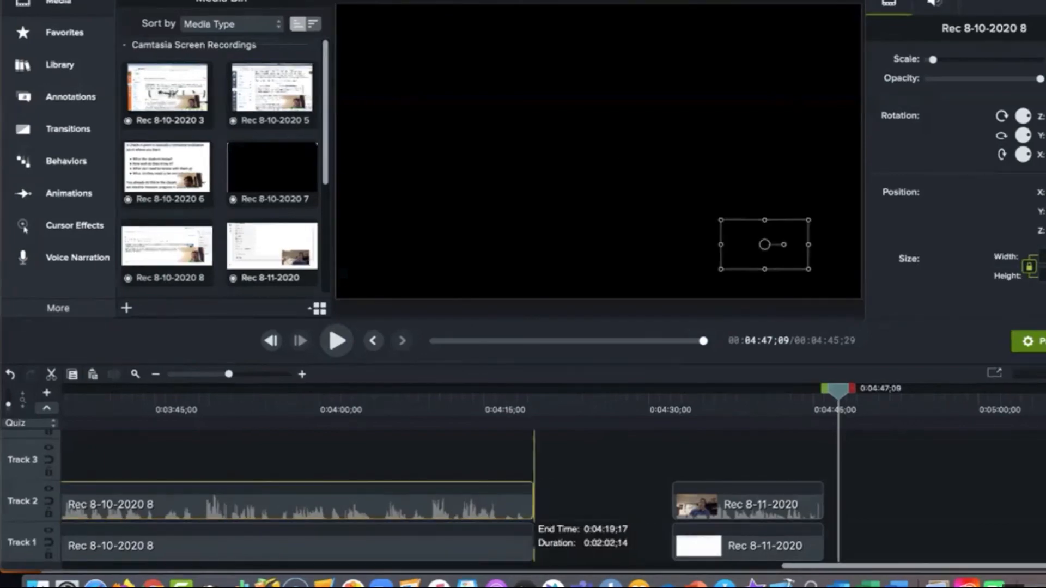
left_click(585, 498)
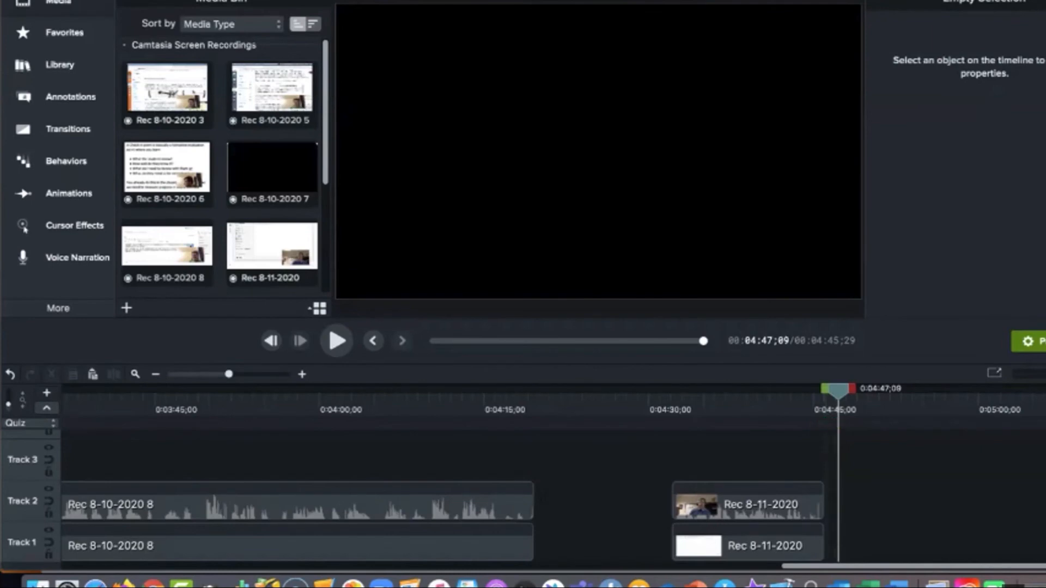
Move the playhead to 0:04:16;11, shorten both Rec 8-10-2020 8 clips to end just after it, and play the ending
left_click_drag(838, 389, 499, 389)
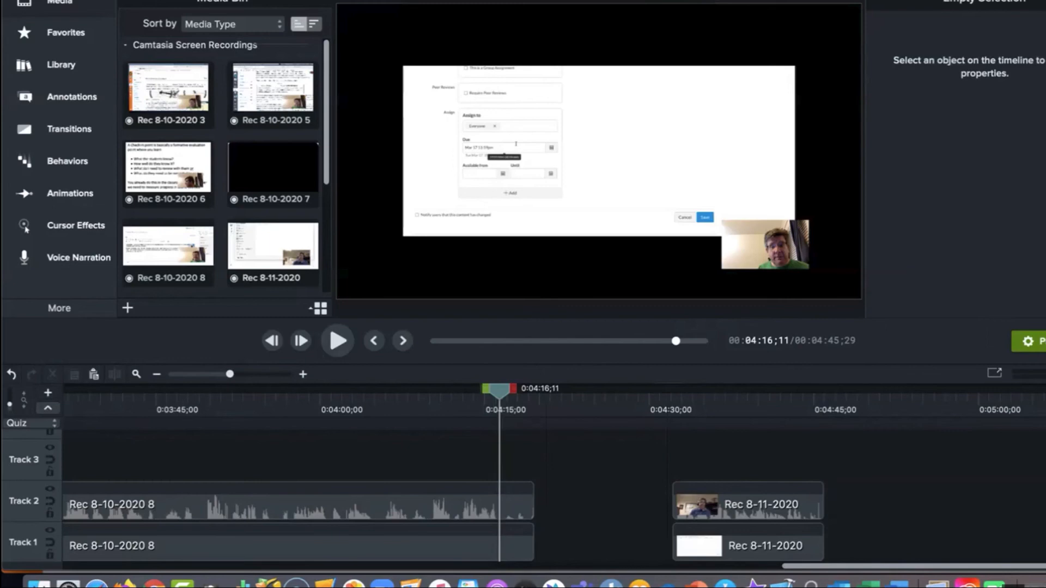
left_click_drag(533, 501, 509, 501)
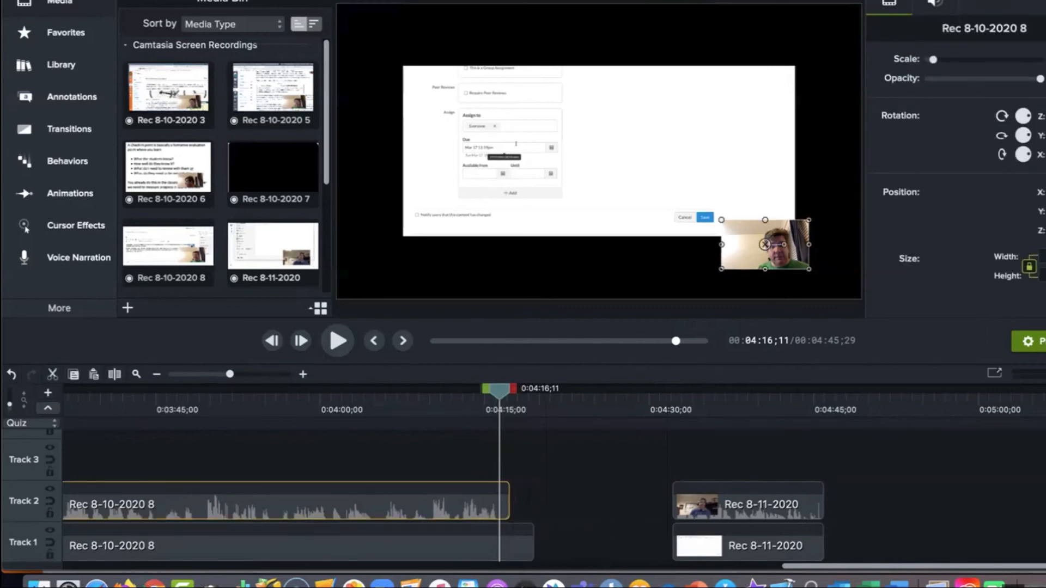
left_click_drag(533, 543, 509, 542)
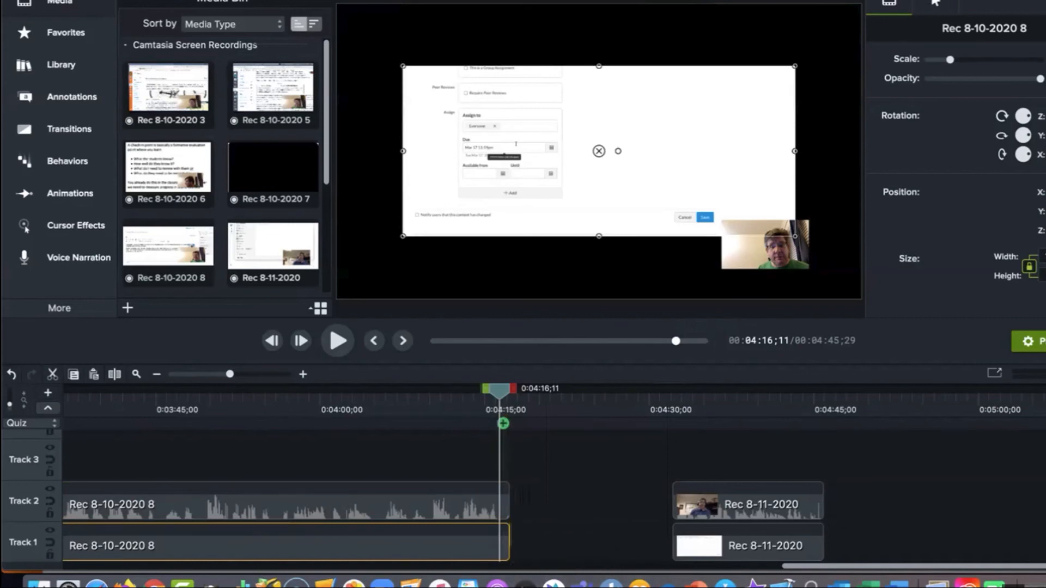
key("space")
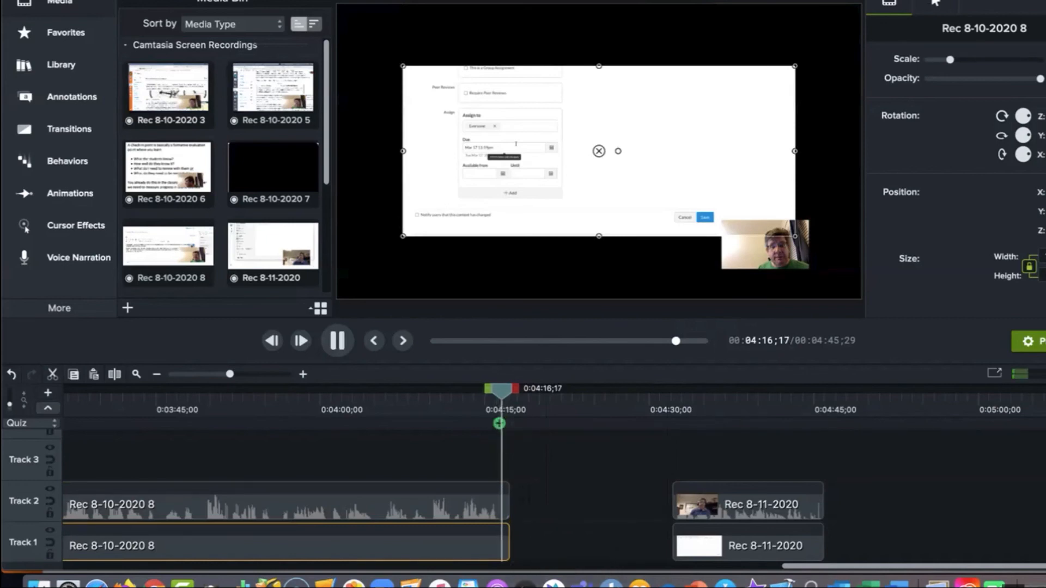
key("space")
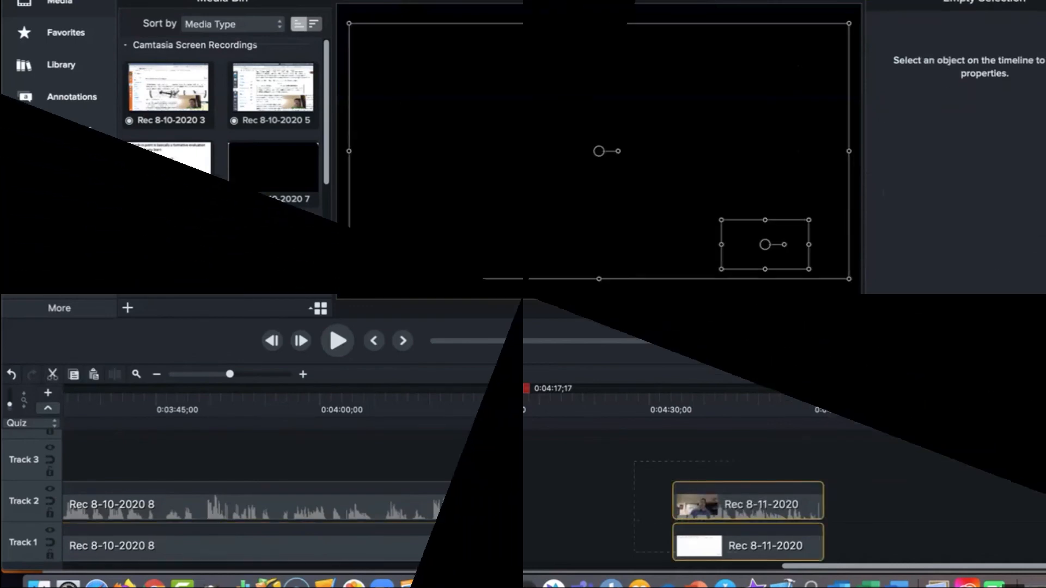
Place the playhead at 0:04:20;25 in the gap before the Rec 8-11-2020 clips and view the options for Track 2
left_click_drag(525, 388, 500, 388)
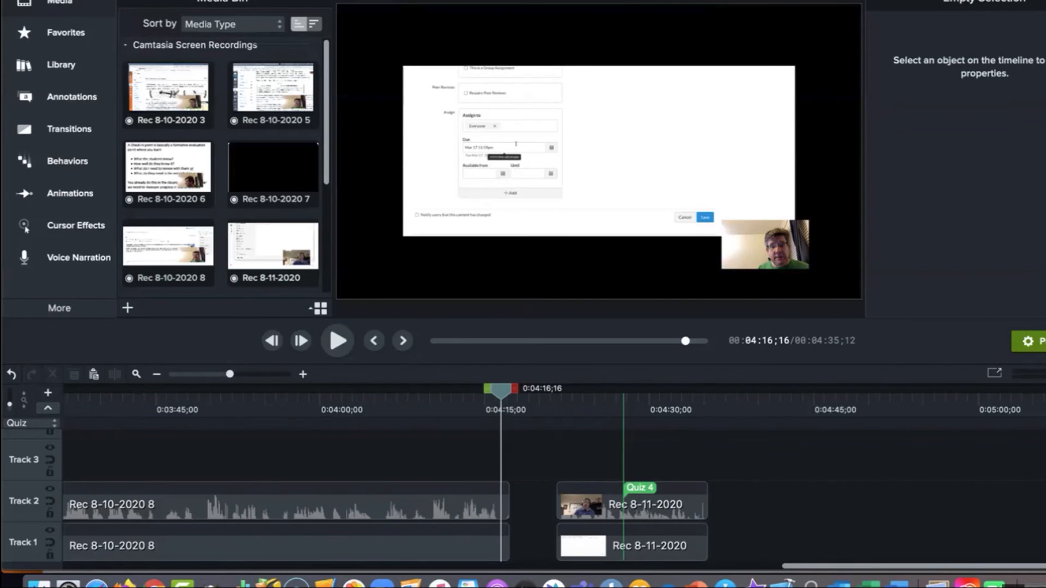
scroll(554, 476, "left", 5)
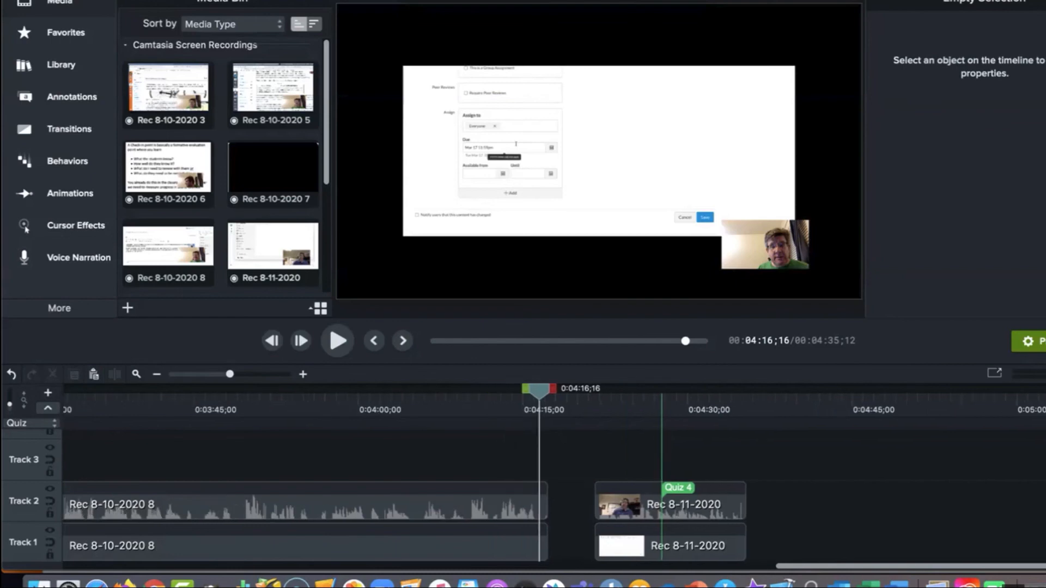
left_click(413, 504)
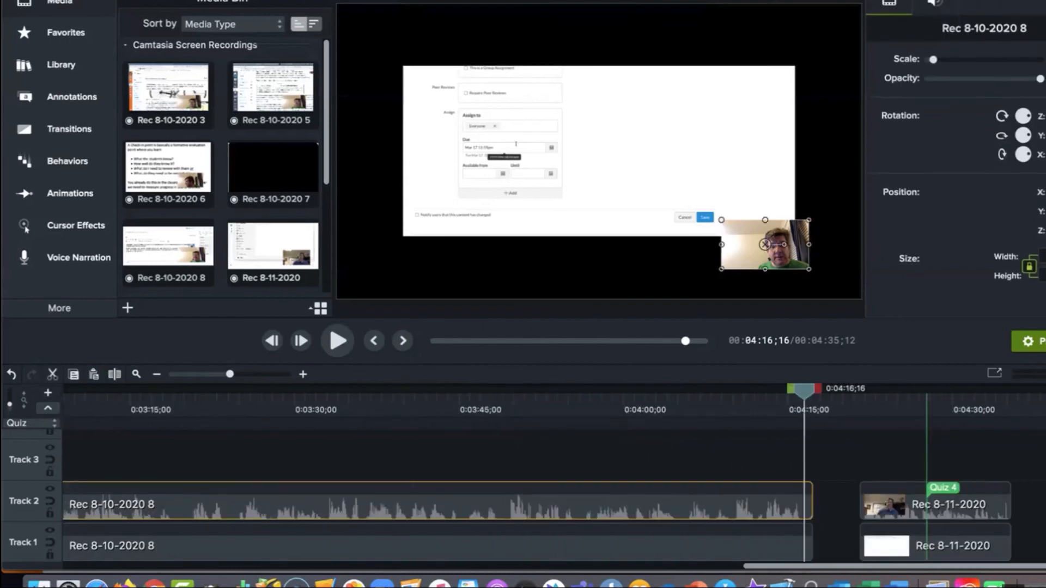
left_click(412, 537)
left_click(412, 504)
scroll(554, 476, "left", 2)
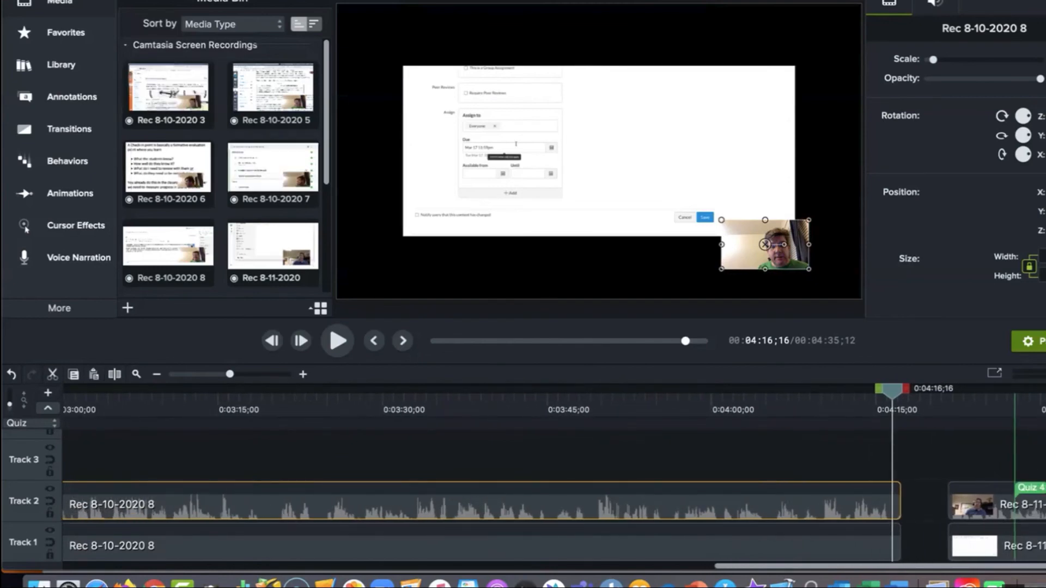
left_click_drag(892, 390, 940, 390)
right_click(926, 507)
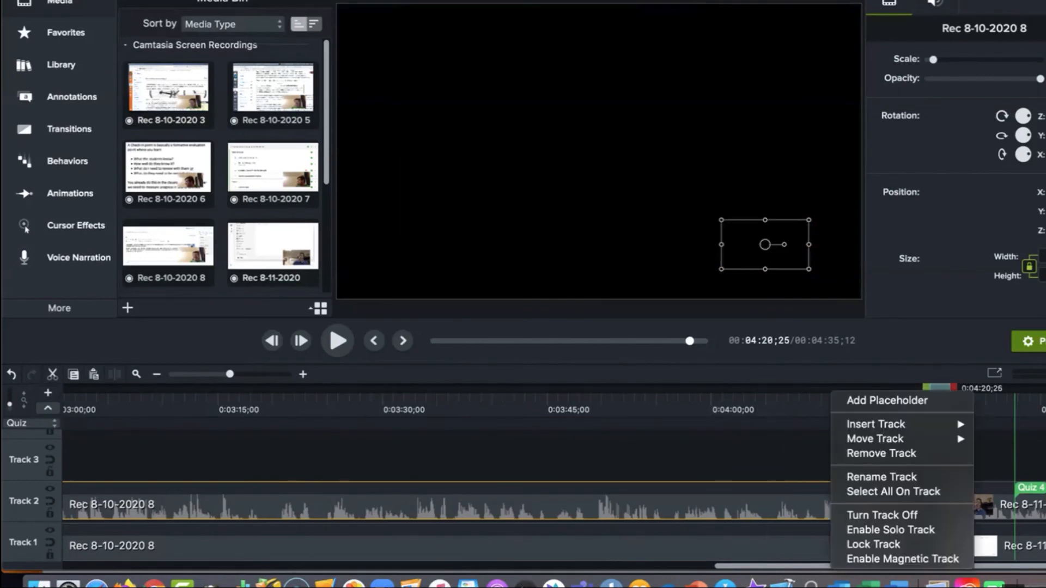
left_click(921, 560)
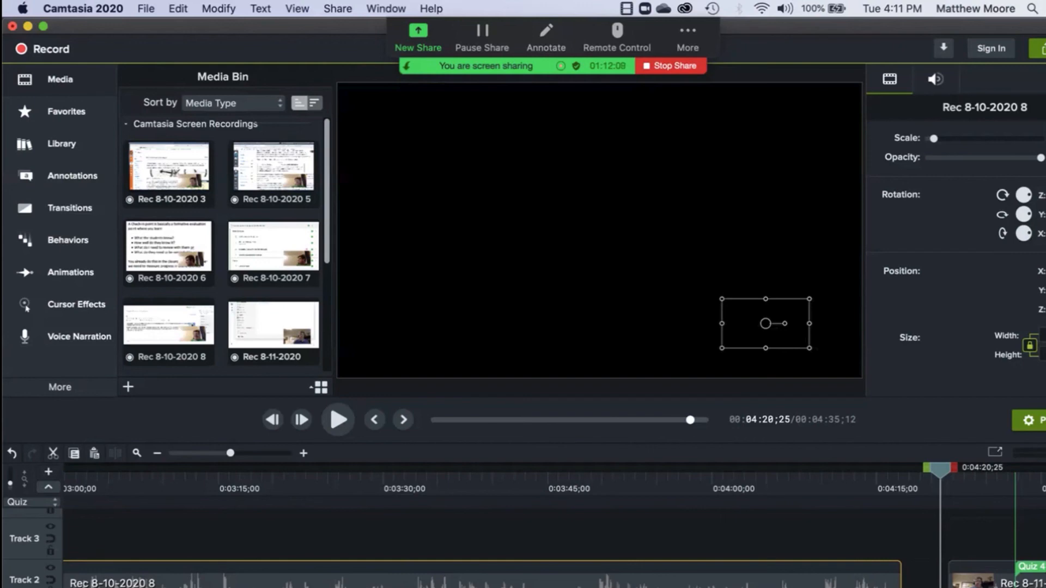
View the destinations available for sharing the project, including YouTube, and clear the clip selection without exporting
left_click(337, 9)
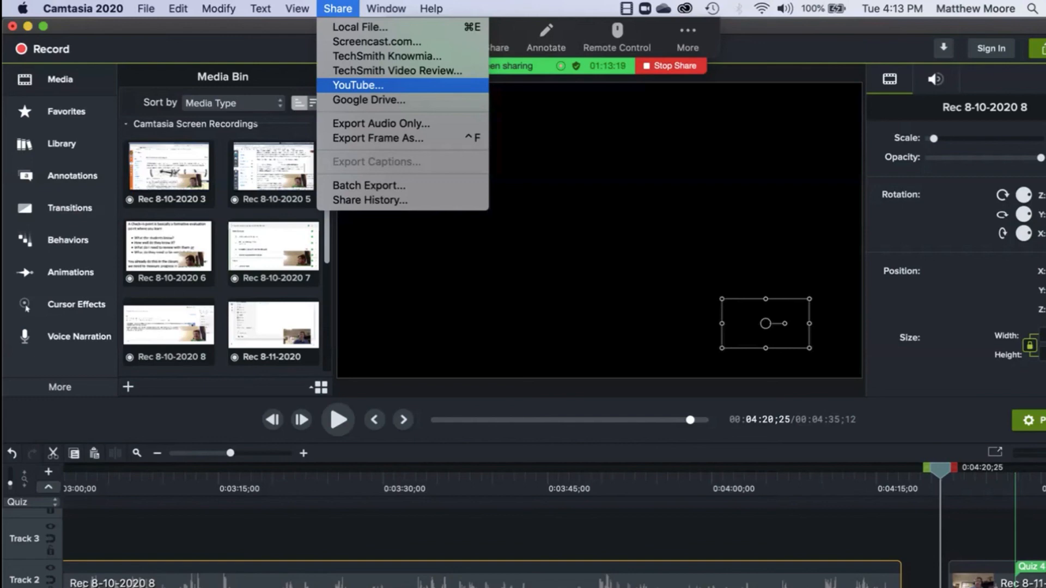
key("Escape")
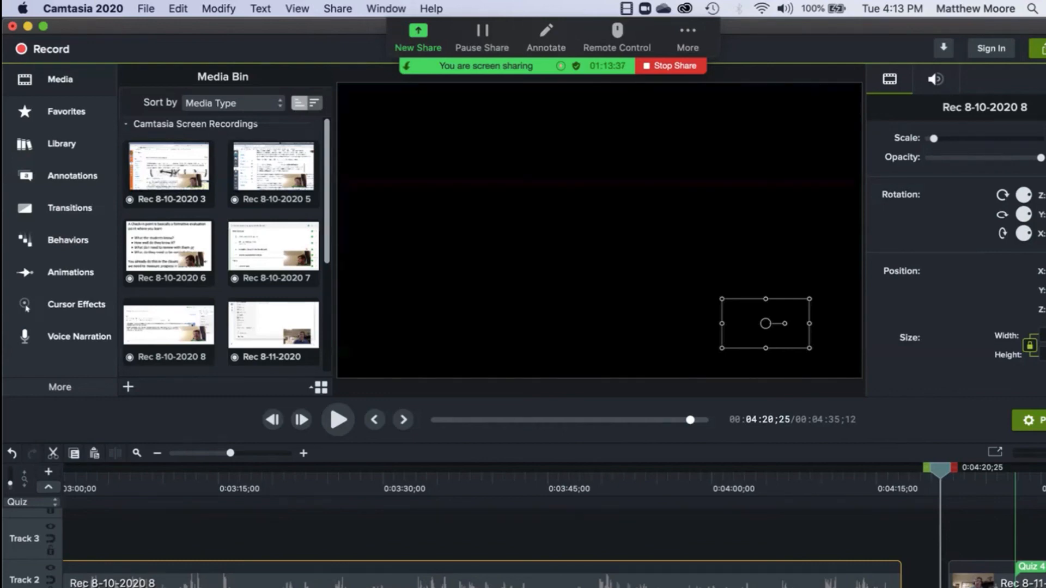
left_click(751, 528)
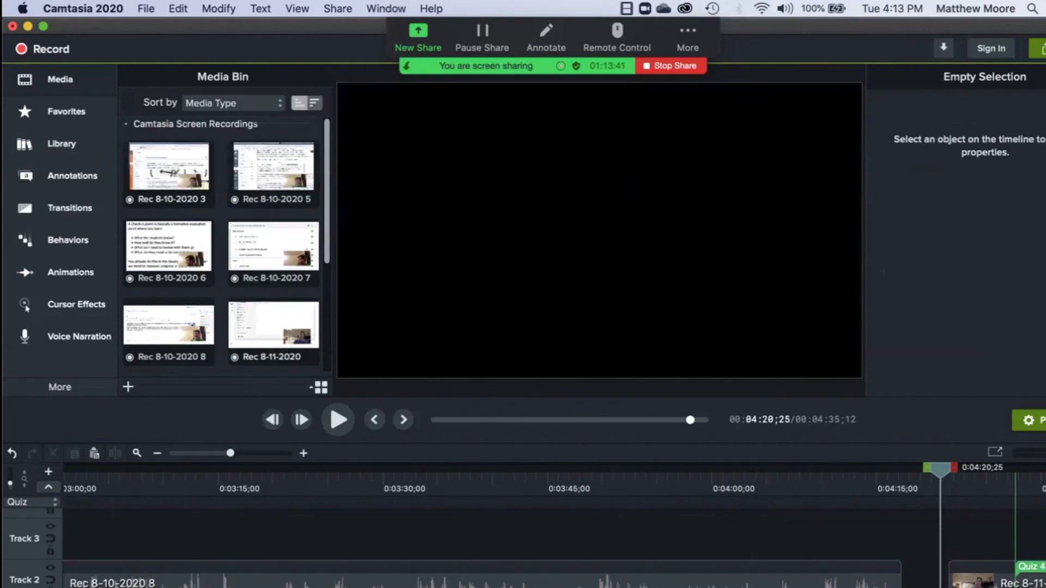
At 0:01:20;08, enlarge the Rec 8-10-2020 6 screen recording on the canvas from both lower corners so it fills the full width
left_click_drag(940, 470, 925, 470)
left_click(517, 483)
left_click_drag(517, 470, 262, 470)
scroll(301, 502, "left", 2)
scroll(554, 523, "left", 10)
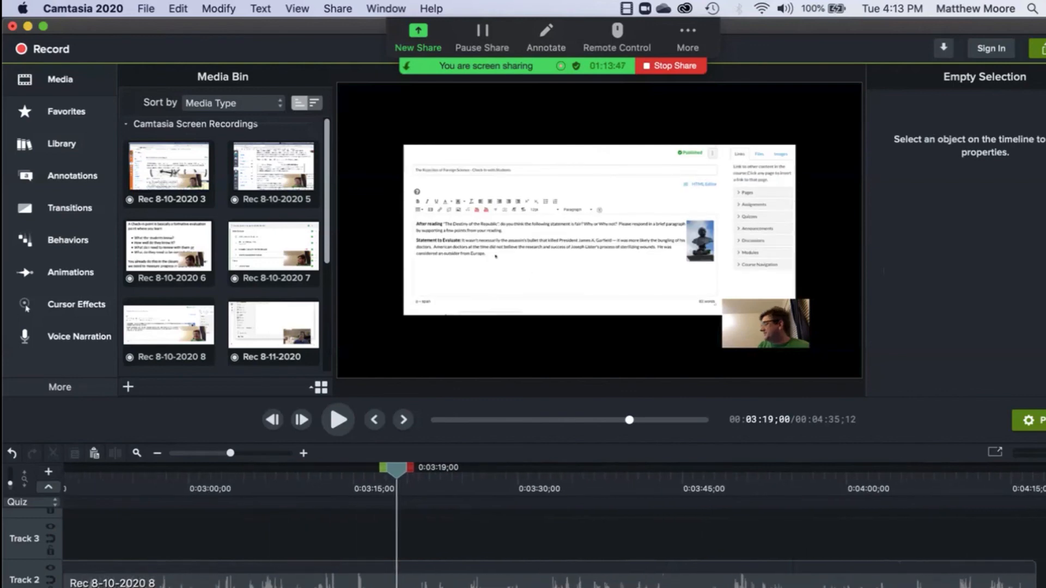
scroll(555, 523, "left", 10)
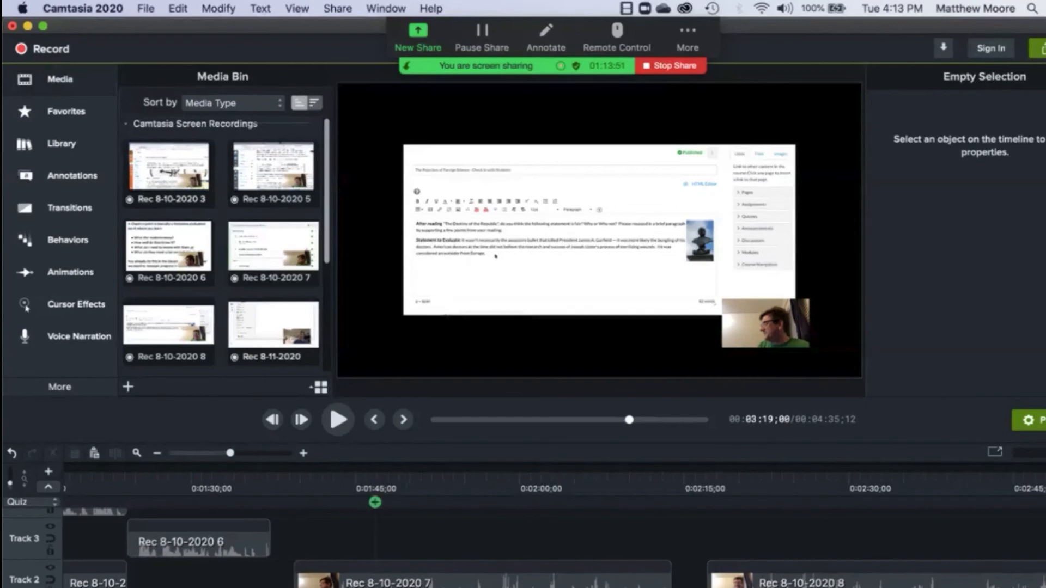
left_click(408, 477)
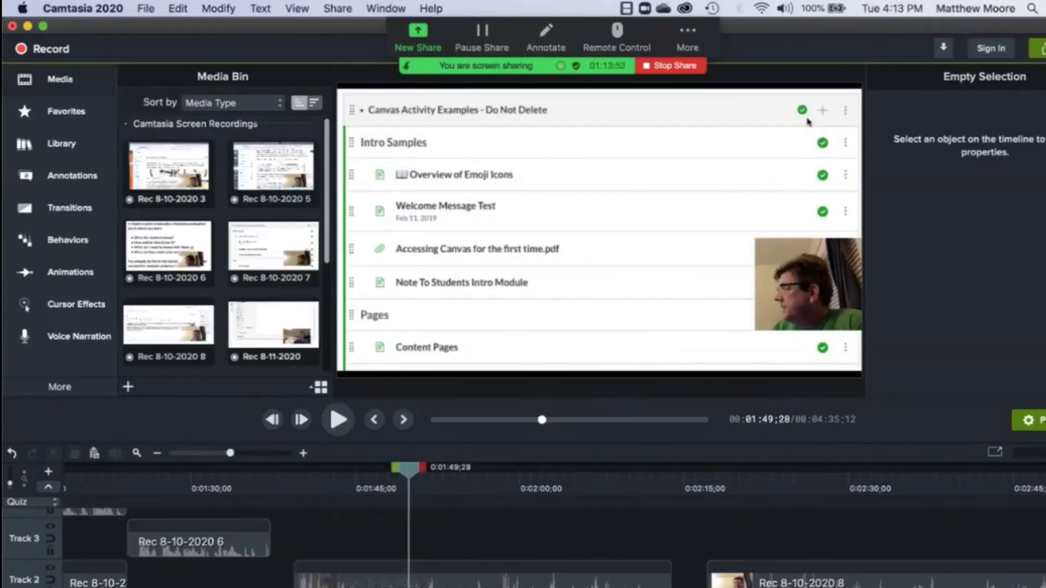
scroll(555, 523, "left", 5)
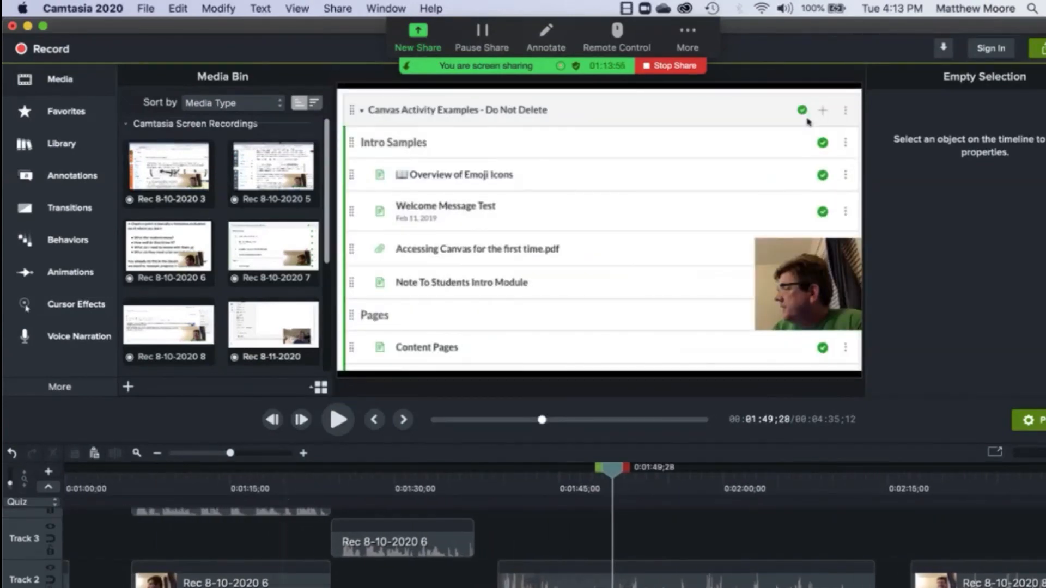
left_click(286, 477)
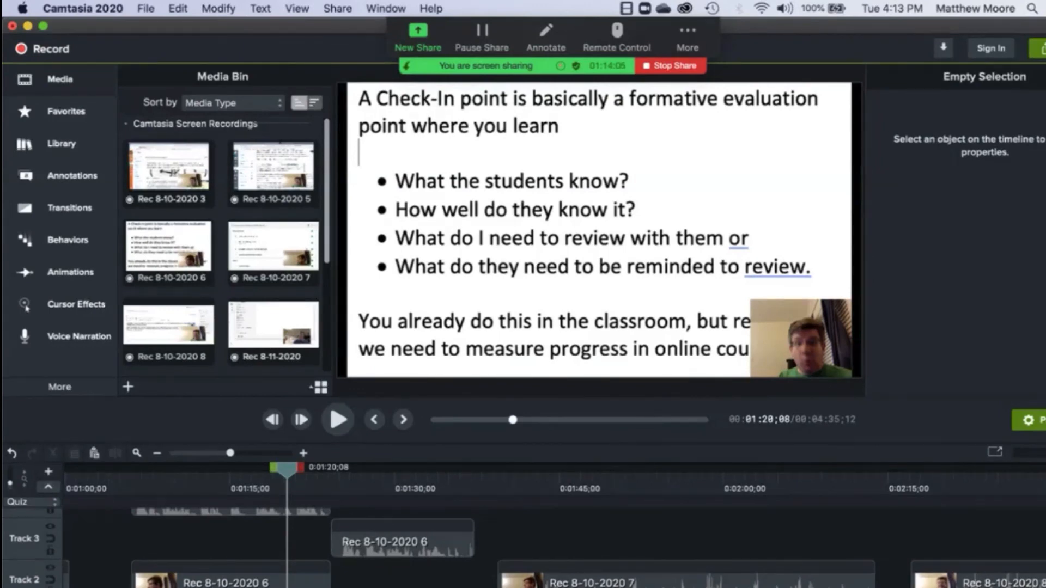
left_click(601, 231)
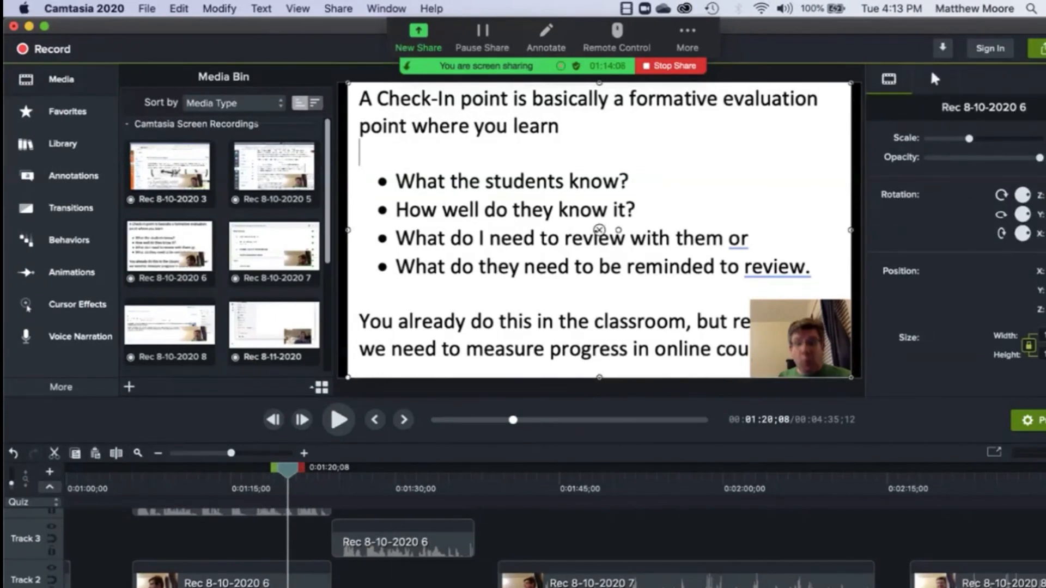
left_click_drag(347, 377, 337, 383)
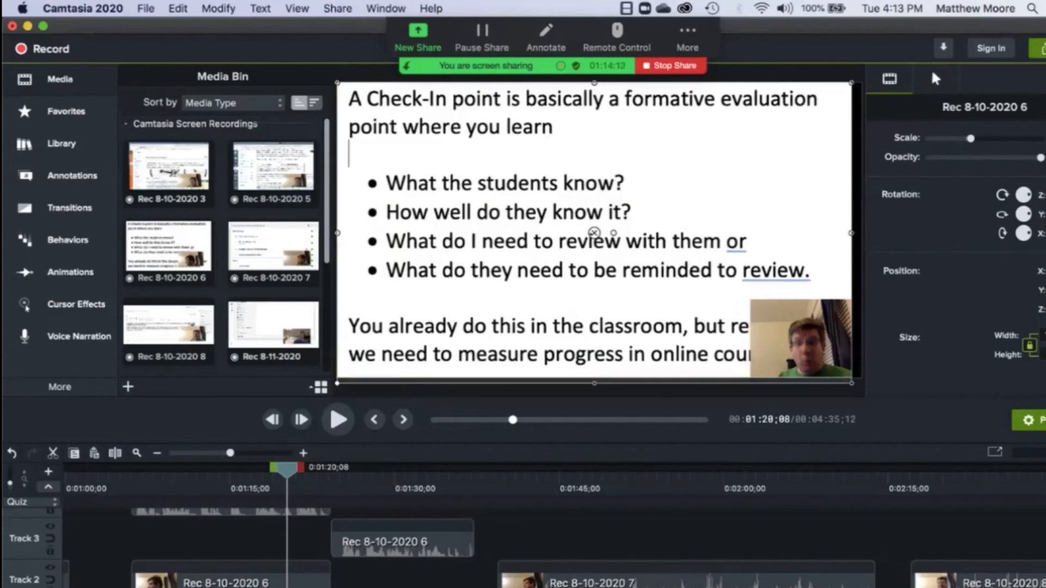
left_click_drag(851, 383, 862, 389)
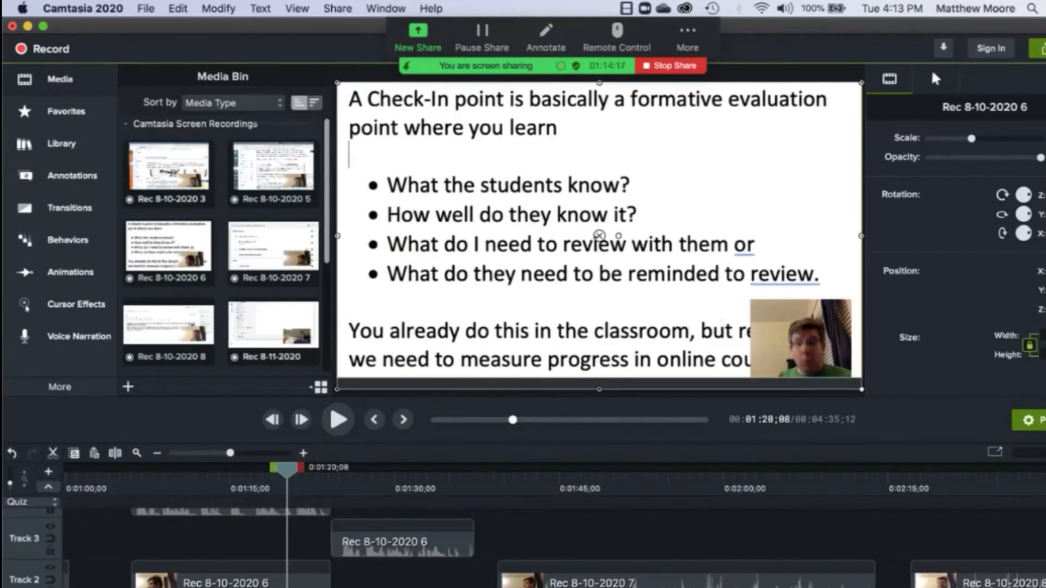